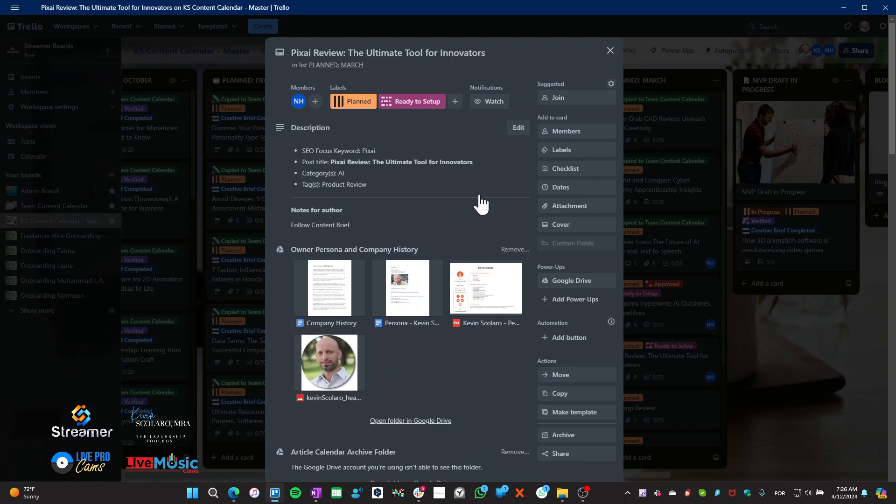
Review the Pixai Review card's attachments, collapsing and expanding the list, then bring up the Content Setup Checklist
{"action": "scroll", "coordinate": [486, 374], "scroll_direction": "down", "scroll_amount": 8}
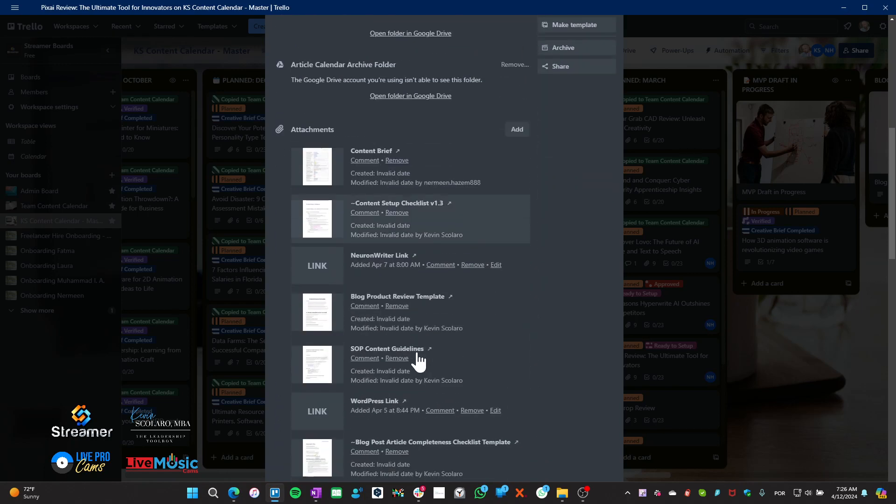
{"action": "scroll", "coordinate": [419, 362], "scroll_direction": "down", "scroll_amount": 2}
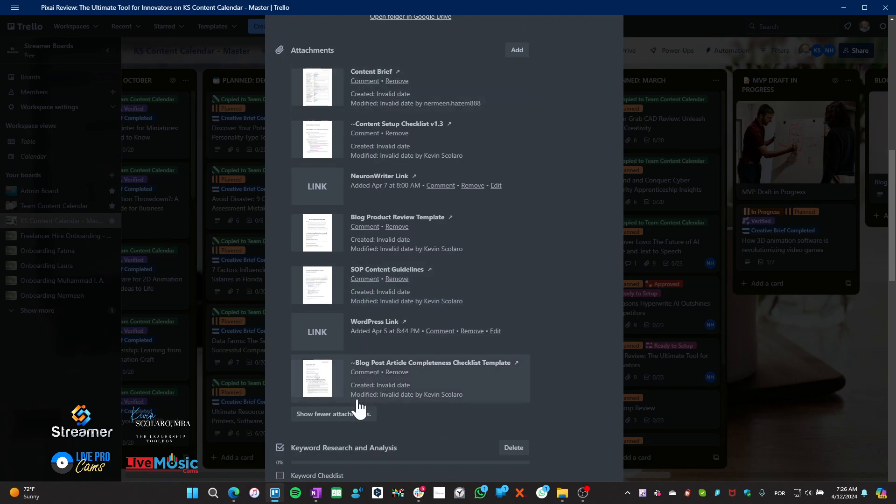
{"action": "left_click", "coordinate": [315, 417]}
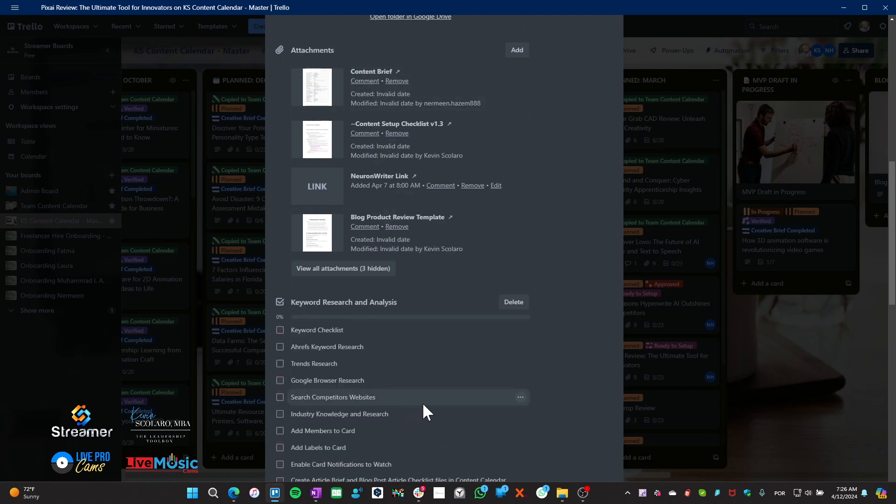
{"action": "left_click", "coordinate": [355, 269]}
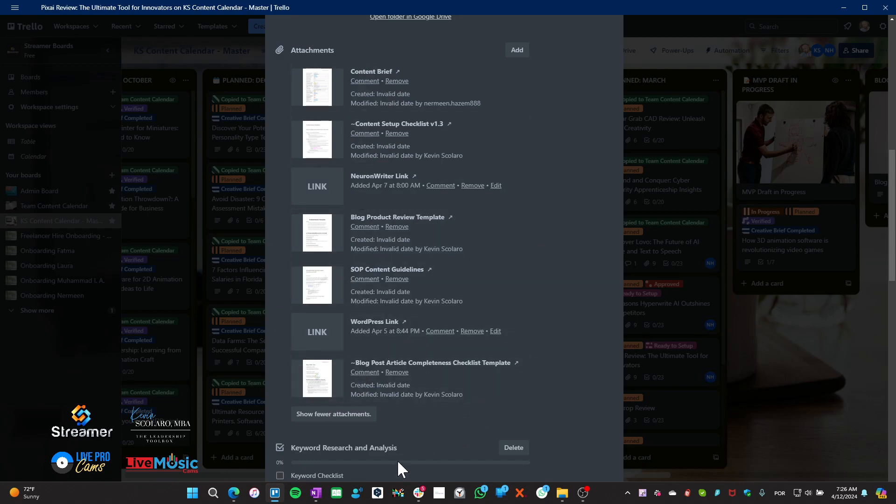
{"action": "left_click", "coordinate": [233, 498]}
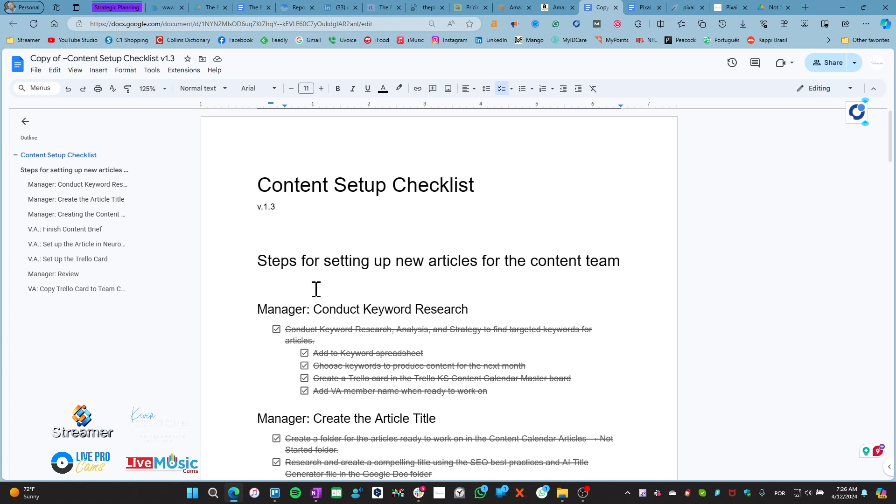
Scroll the checklist down past Finish Content Brief to the V.A.: Set up the Article in NeuronWriter section
{"action": "scroll", "coordinate": [252, 319], "scroll_direction": "down", "scroll_amount": 5}
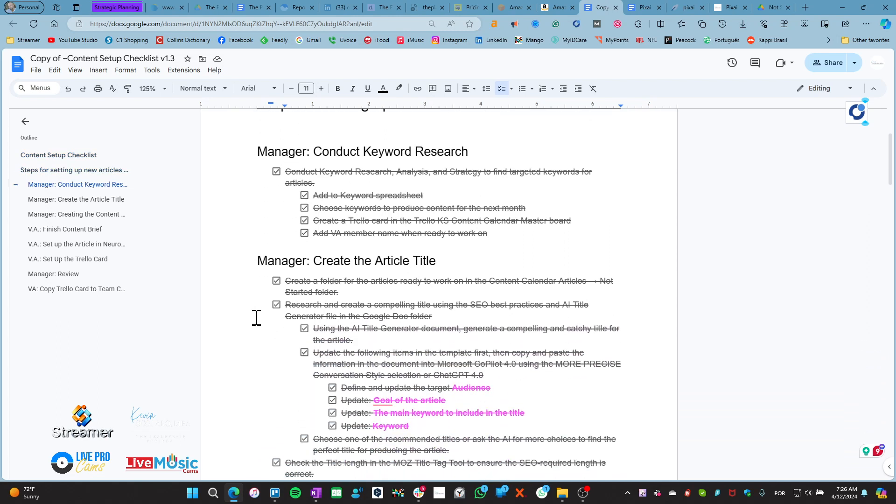
{"action": "scroll", "coordinate": [270, 327], "scroll_direction": "down", "scroll_amount": 14}
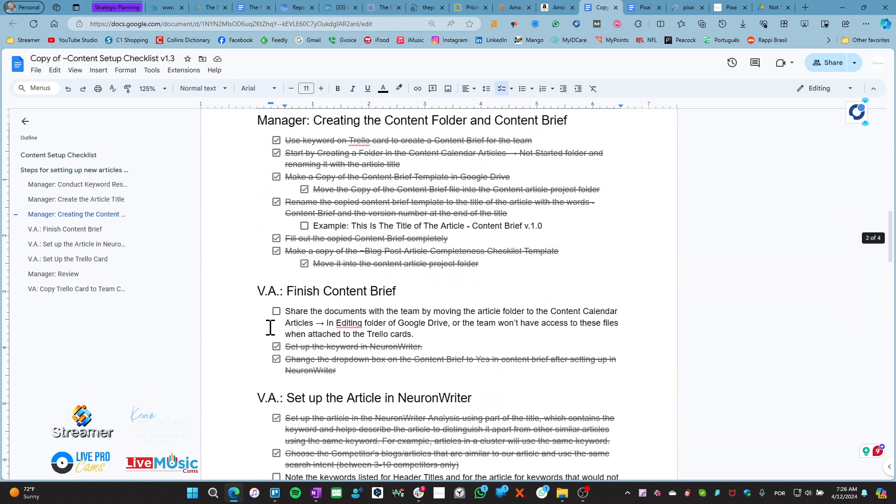
{"action": "scroll", "coordinate": [270, 328], "scroll_direction": "down", "scroll_amount": 1}
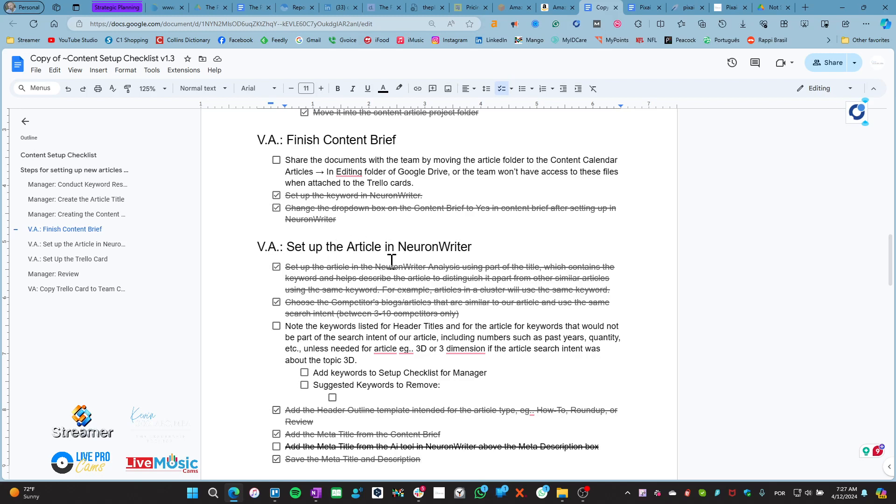
Highlight the 'Meta Title from the Ai tool' line, then scroll on to Save the NeuronWriter Analysis
{"action": "scroll", "coordinate": [374, 322], "scroll_direction": "down", "scroll_amount": 2}
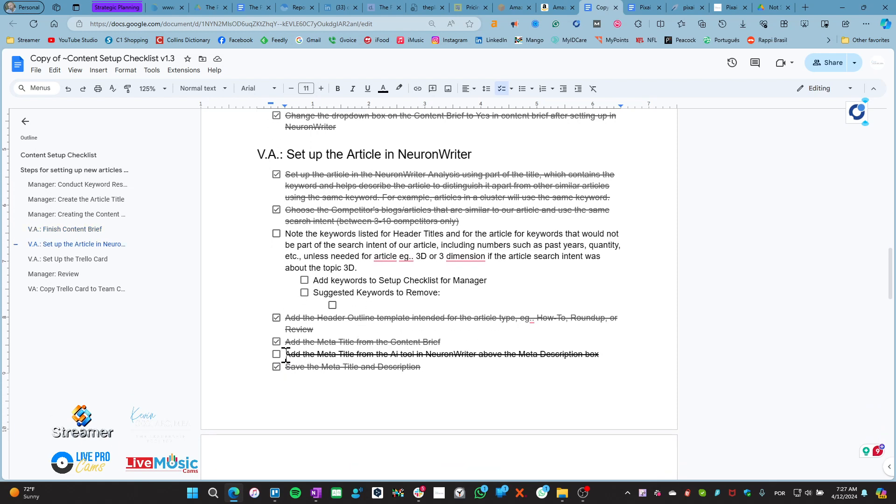
{"action": "left_click_drag", "start_coordinate": [285, 356], "coordinate": [605, 361]}
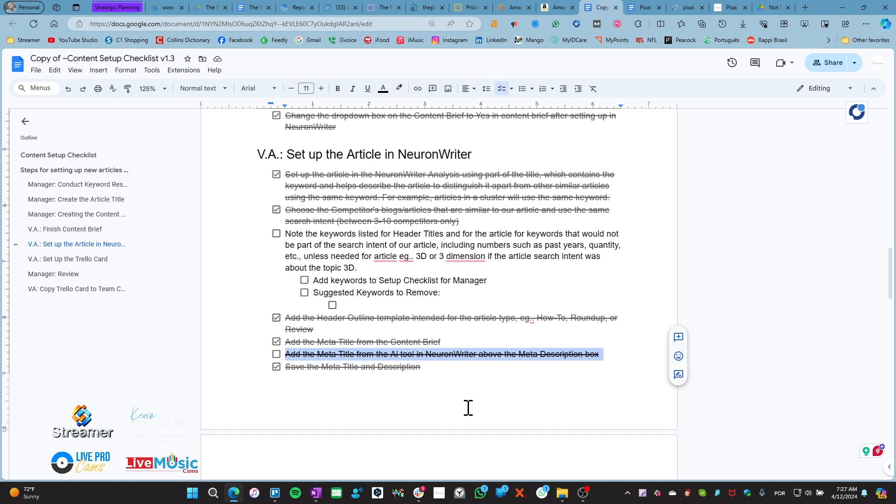
{"action": "left_click", "coordinate": [432, 364]}
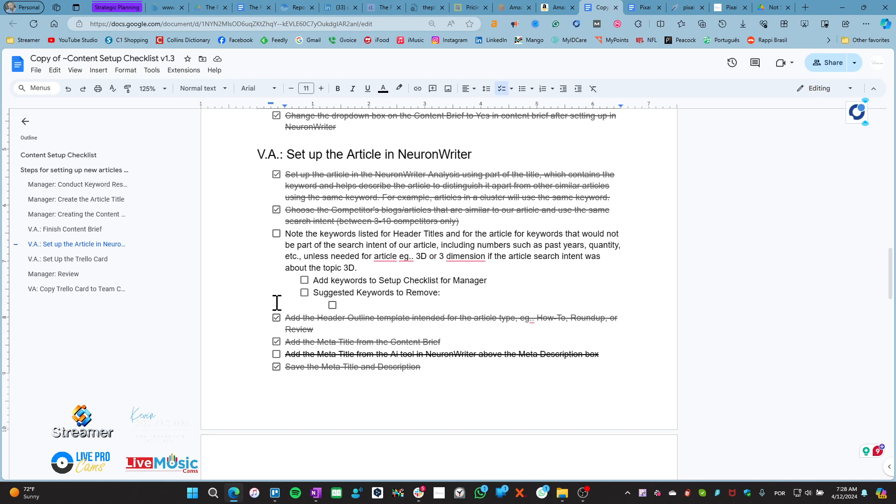
{"action": "scroll", "coordinate": [268, 314], "scroll_direction": "down", "scroll_amount": 1}
{"action": "scroll", "coordinate": [268, 314], "scroll_direction": "down", "scroll_amount": 4}
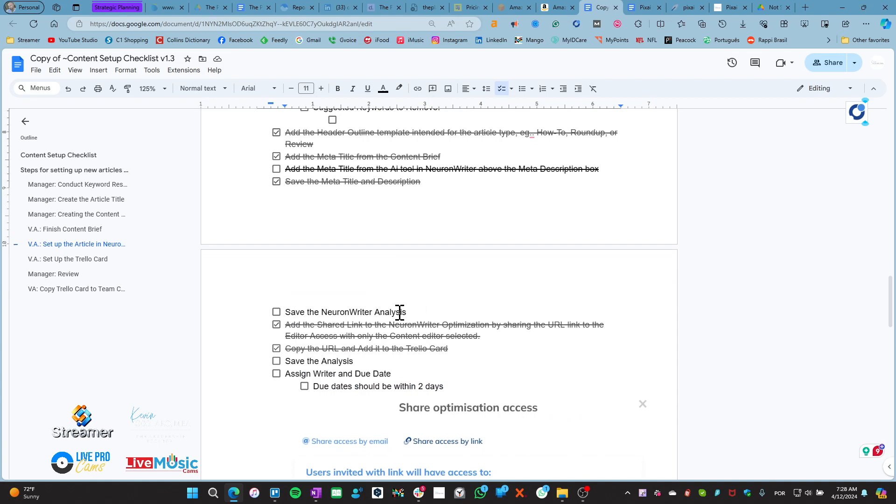
After checking NeuronWriter, tick Save the NeuronWriter Analysis and Save the Analysis in the checklist
{"action": "left_click", "coordinate": [689, 7]}
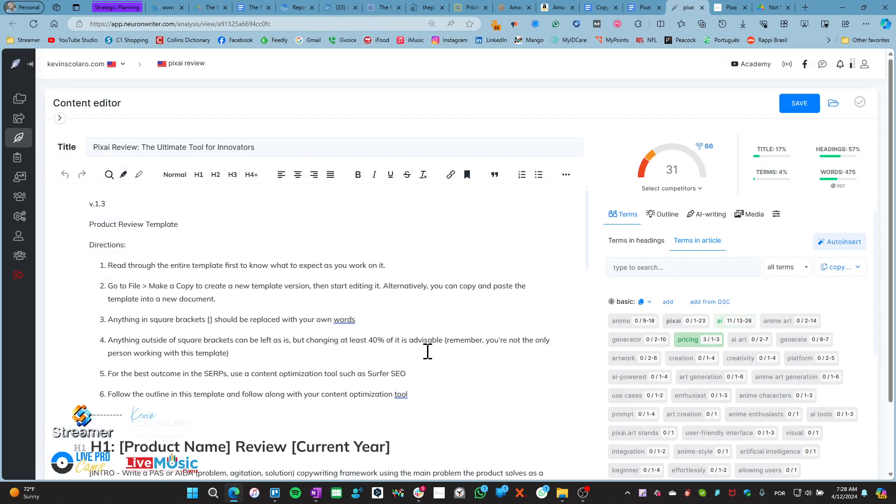
{"action": "left_click", "coordinate": [603, 8]}
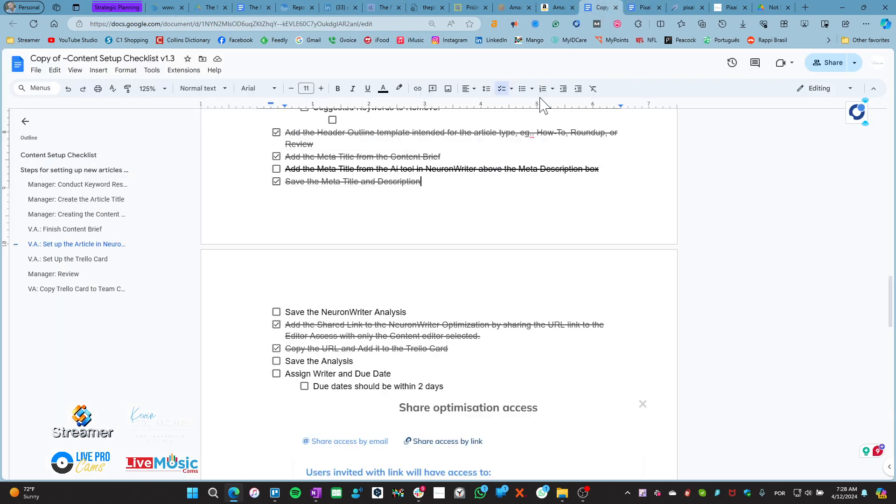
{"action": "left_click", "coordinate": [278, 313]}
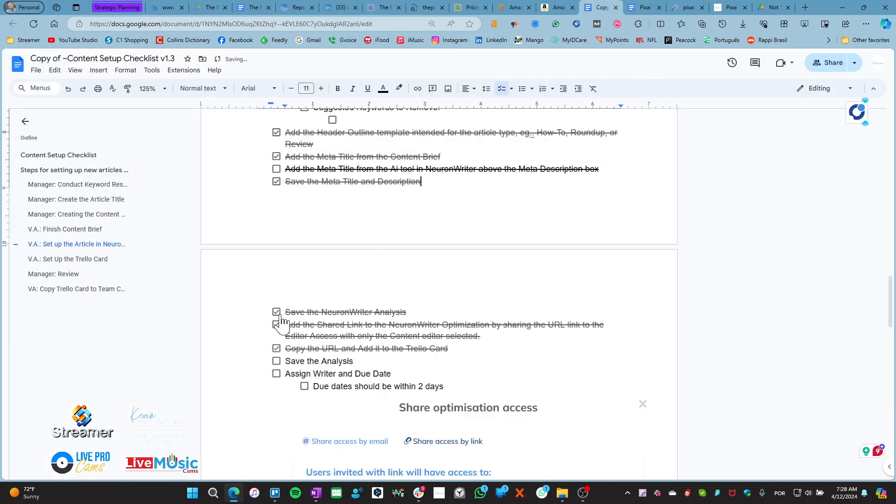
{"action": "left_click", "coordinate": [278, 363]}
Recheck the NeuronWriter editor, scroll to the V.A.: Set Up the Trello Card section, and bring up Trello
{"action": "left_click", "coordinate": [687, 7]}
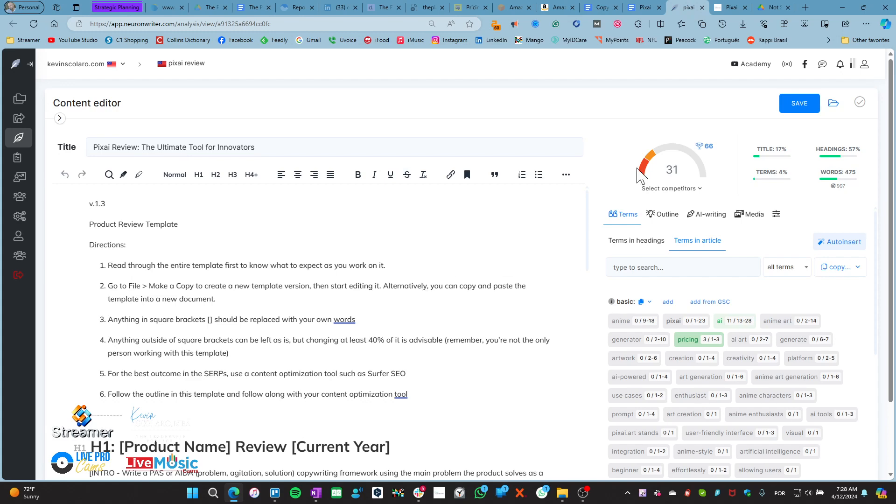
{"action": "left_click", "coordinate": [602, 9]}
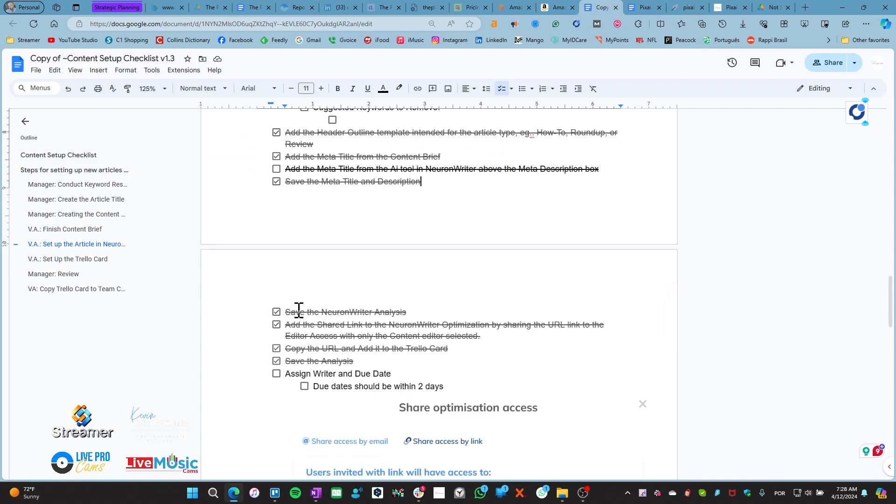
{"action": "scroll", "coordinate": [280, 360], "scroll_direction": "down", "scroll_amount": 4}
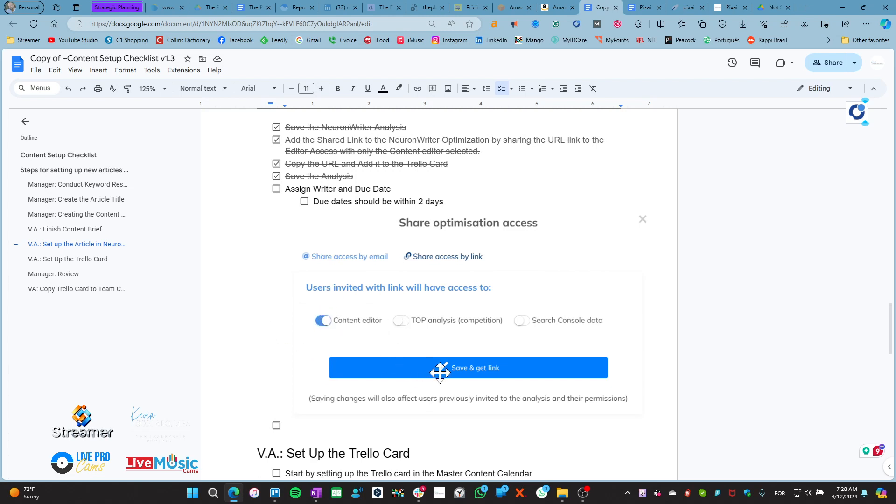
{"action": "scroll", "coordinate": [264, 372], "scroll_direction": "down", "scroll_amount": 5}
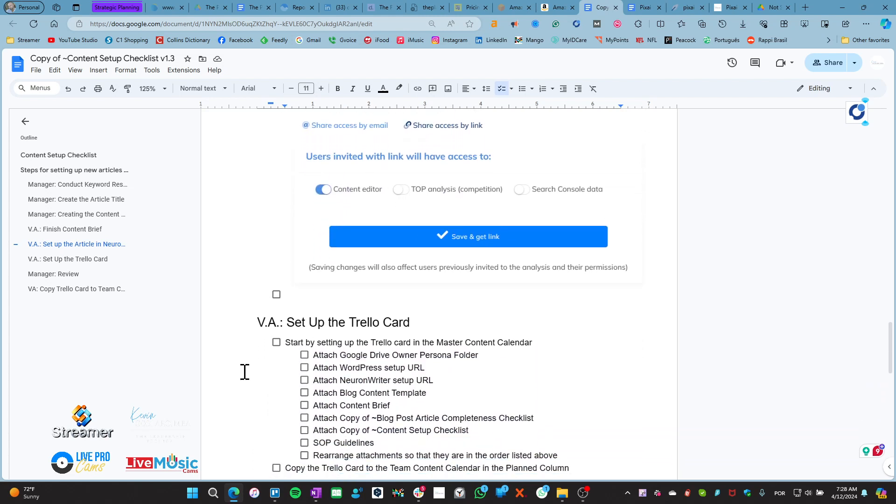
{"action": "scroll", "coordinate": [244, 372], "scroll_direction": "down", "scroll_amount": 1}
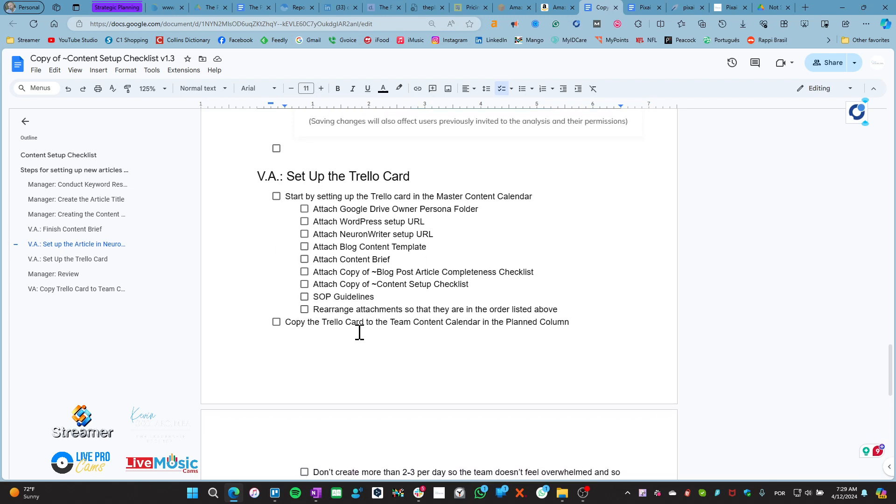
{"action": "left_click", "coordinate": [276, 494]}
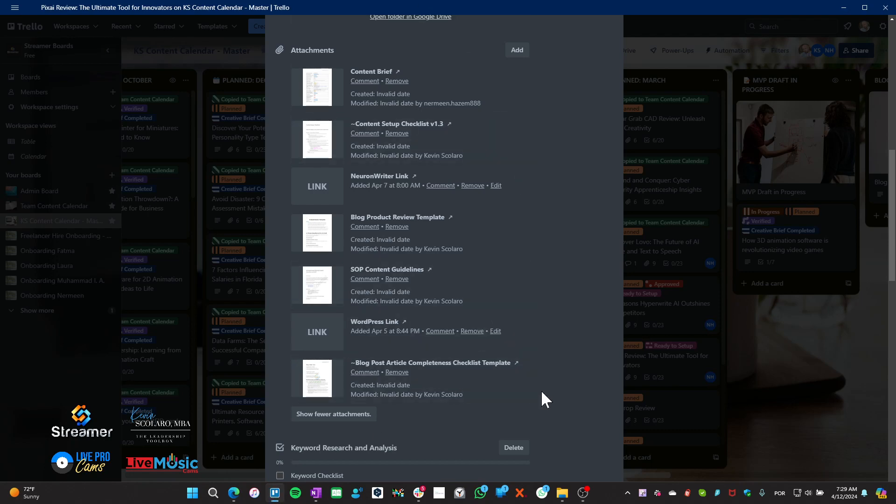
Look over the Pixai Review card from its details down to Attachments, then return to the checklist
{"action": "scroll", "coordinate": [481, 333], "scroll_direction": "up", "scroll_amount": 10}
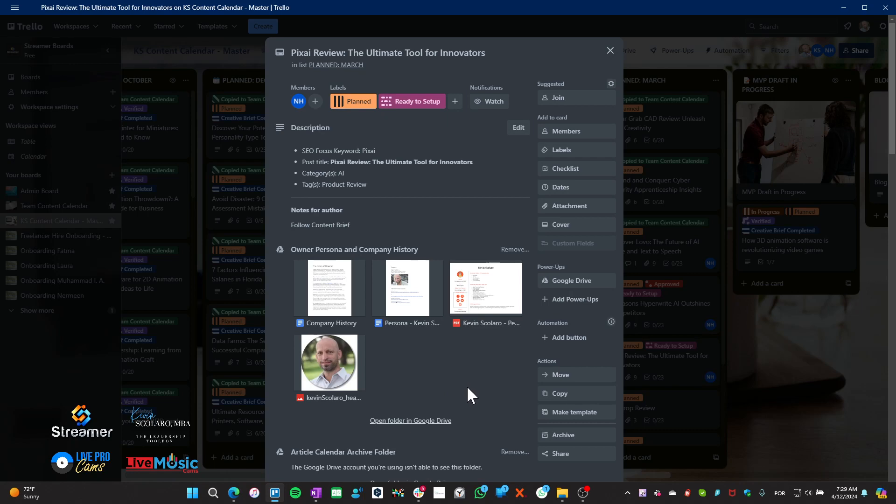
{"action": "scroll", "coordinate": [467, 386], "scroll_direction": "down", "scroll_amount": 3}
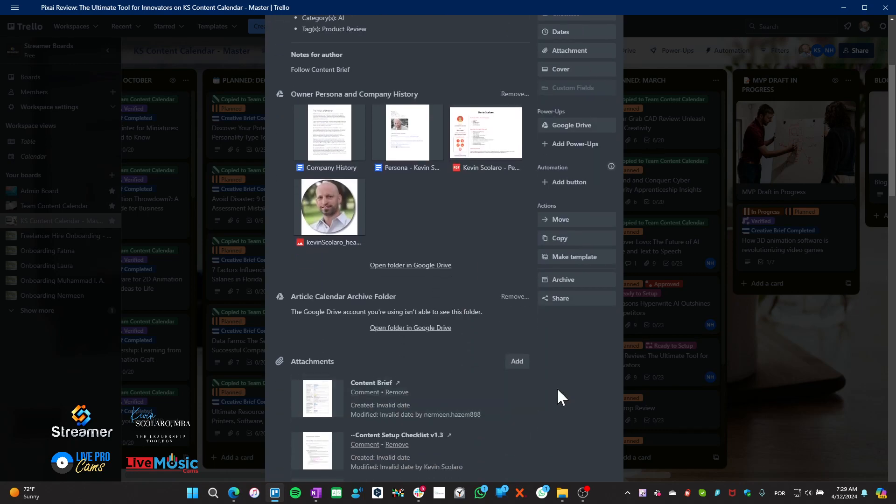
{"action": "scroll", "coordinate": [553, 392], "scroll_direction": "down", "scroll_amount": 3}
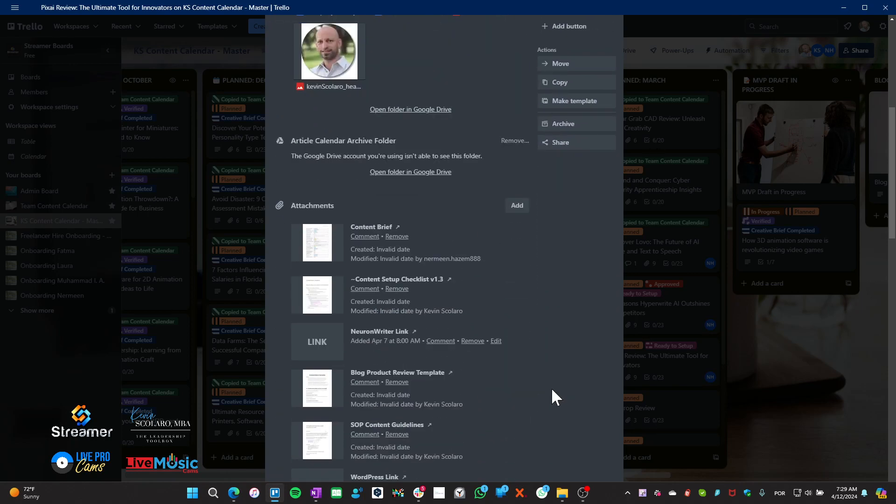
{"action": "scroll", "coordinate": [553, 397], "scroll_direction": "down", "scroll_amount": 2}
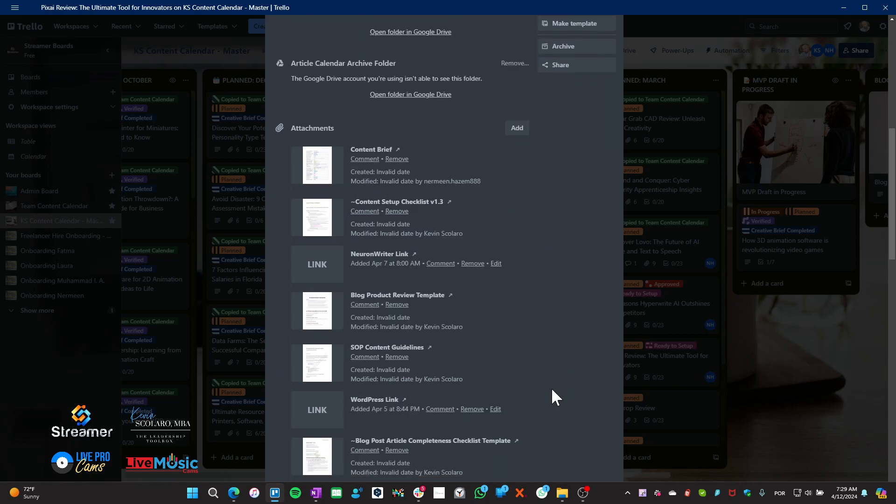
{"action": "scroll", "coordinate": [555, 397], "scroll_direction": "down", "scroll_amount": 2}
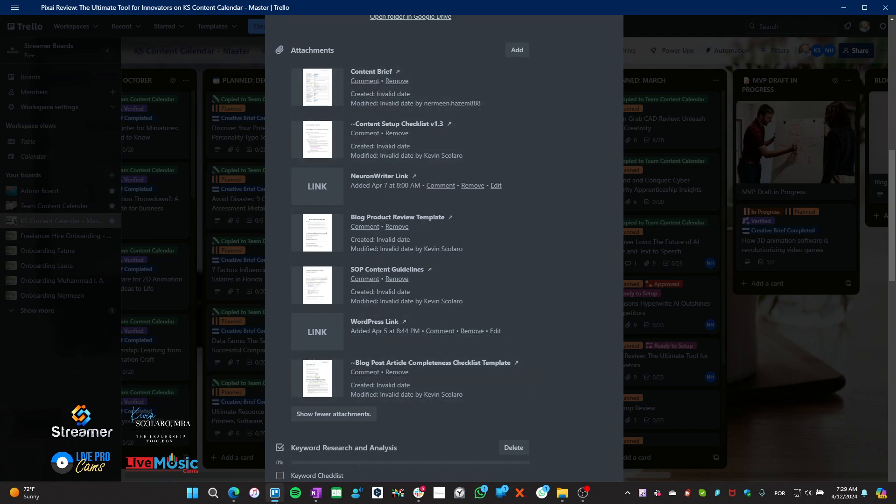
{"action": "left_click", "coordinate": [275, 495]}
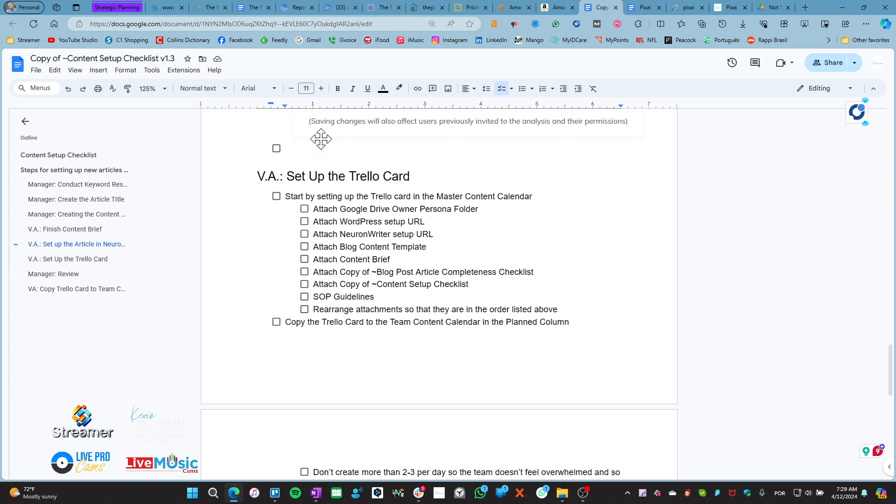
Tick Attach Google Drive Owner Persona Folder in the checklist and bring up the Trello card's attachments
{"action": "scroll", "coordinate": [427, 360], "scroll_direction": "up", "scroll_amount": 10}
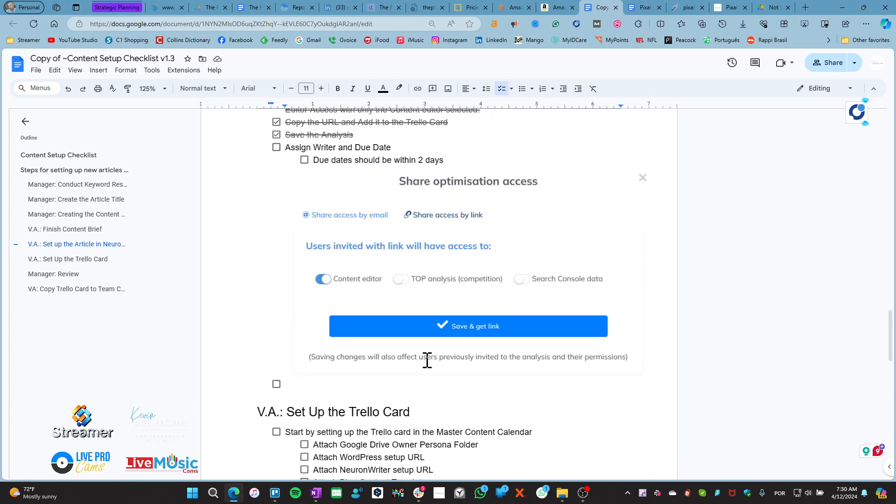
{"action": "scroll", "coordinate": [426, 360], "scroll_direction": "down", "scroll_amount": 15}
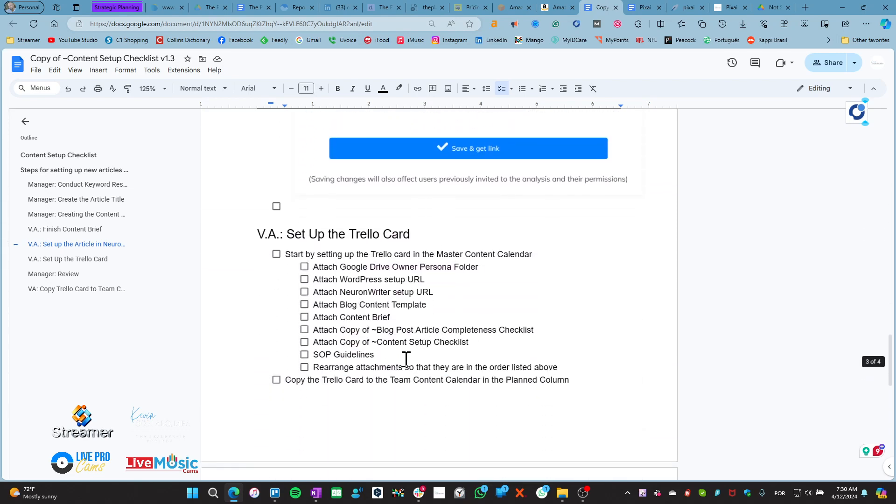
{"action": "scroll", "coordinate": [330, 363], "scroll_direction": "down", "scroll_amount": 1}
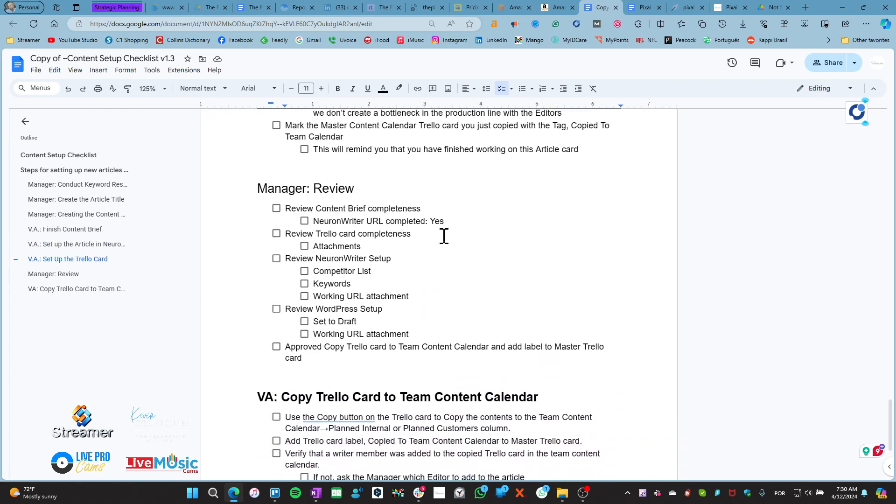
{"action": "scroll", "coordinate": [347, 274], "scroll_direction": "up", "scroll_amount": 12}
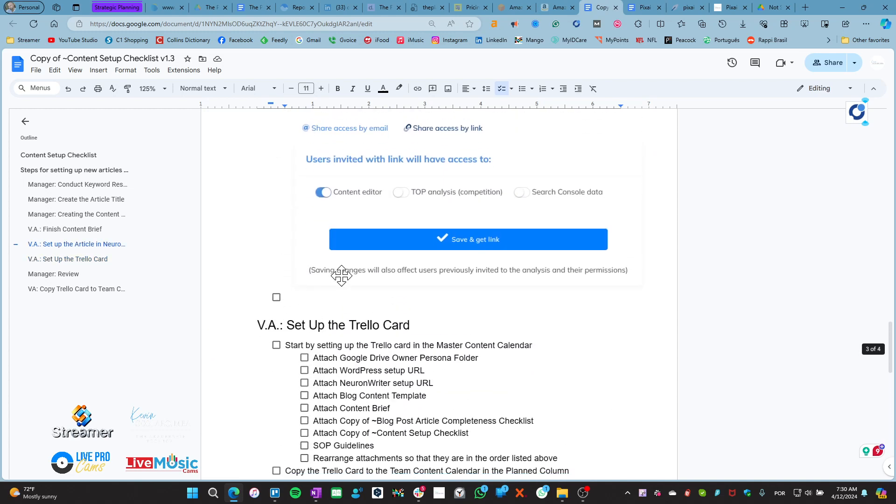
{"action": "scroll", "coordinate": [344, 275], "scroll_direction": "down", "scroll_amount": 3}
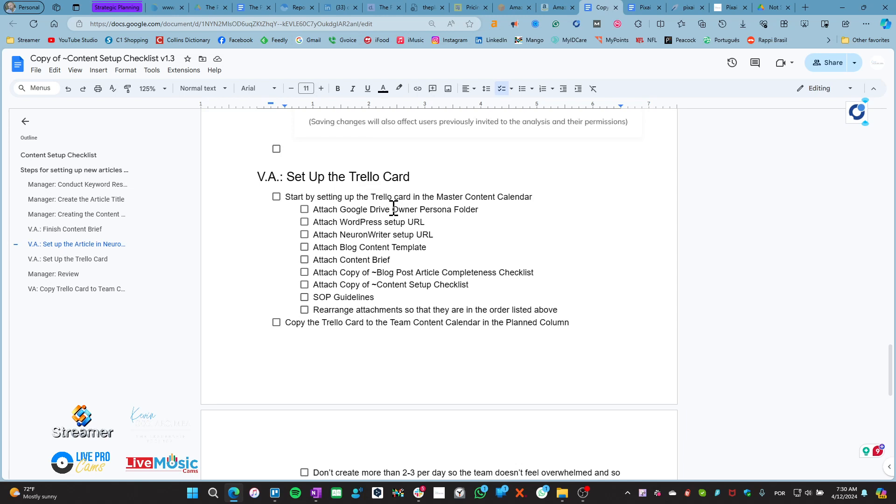
{"action": "left_click", "coordinate": [304, 210]}
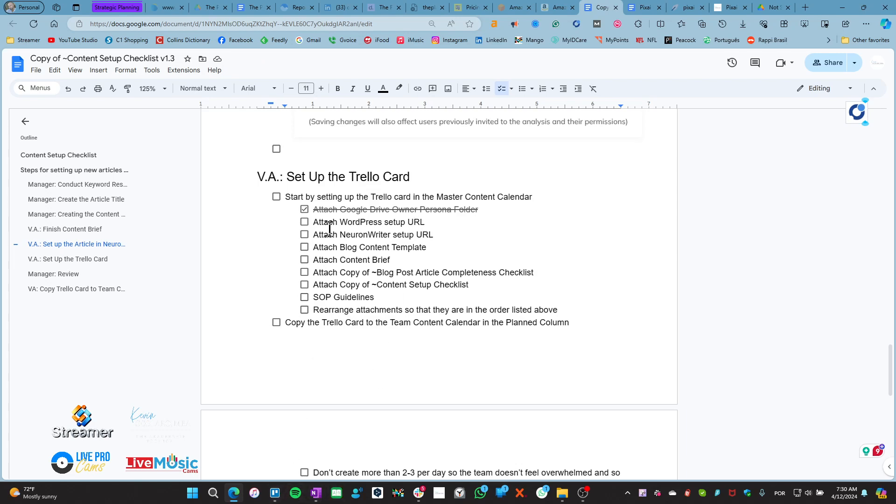
{"action": "left_click", "coordinate": [276, 493]}
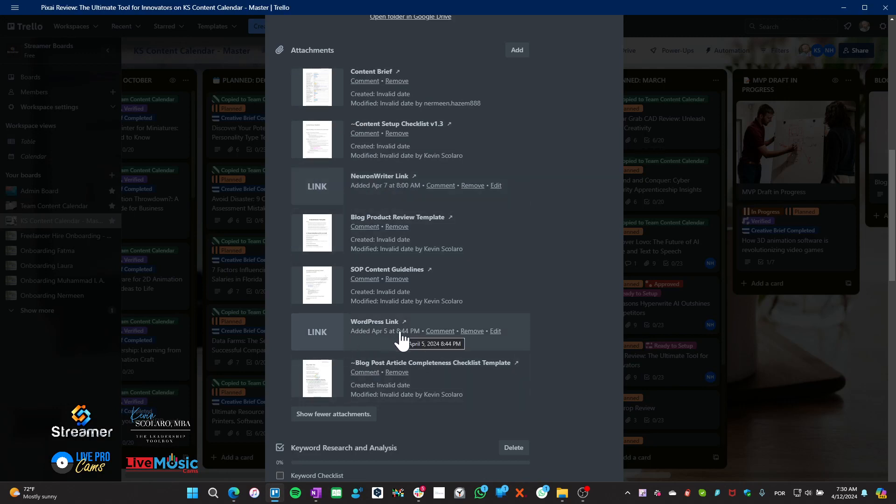
Open the card's NeuronWriter Link attachment to load the pixai review analysis
{"action": "left_click", "coordinate": [320, 181]}
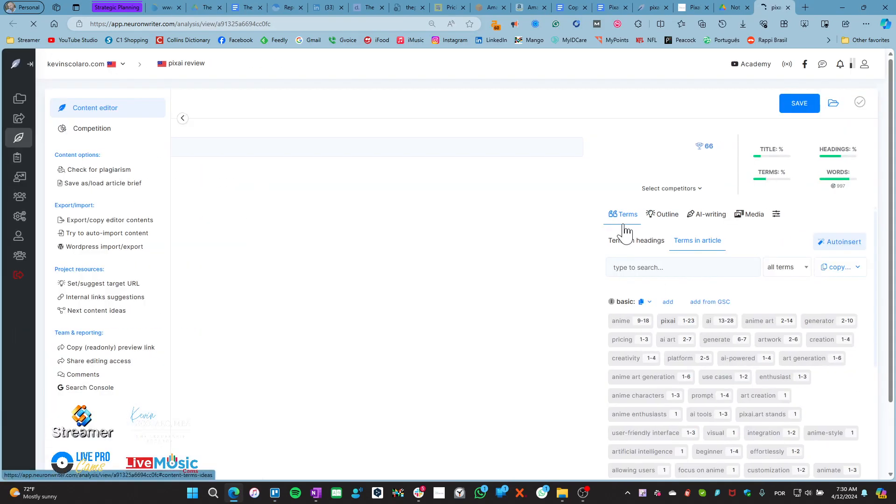
Toggle NeuronWriter's content editor options panel and side menu, then close the pixai review analysis tab
{"action": "left_click", "coordinate": [184, 121]}
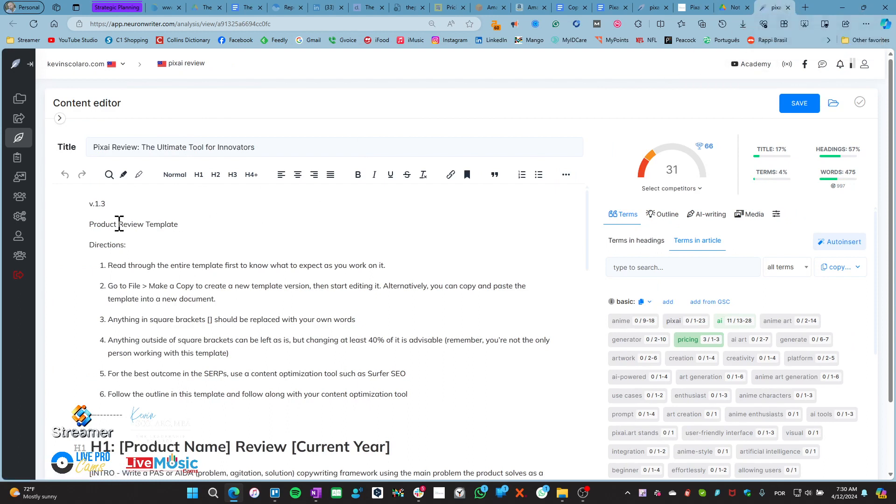
{"action": "left_click", "coordinate": [59, 118]}
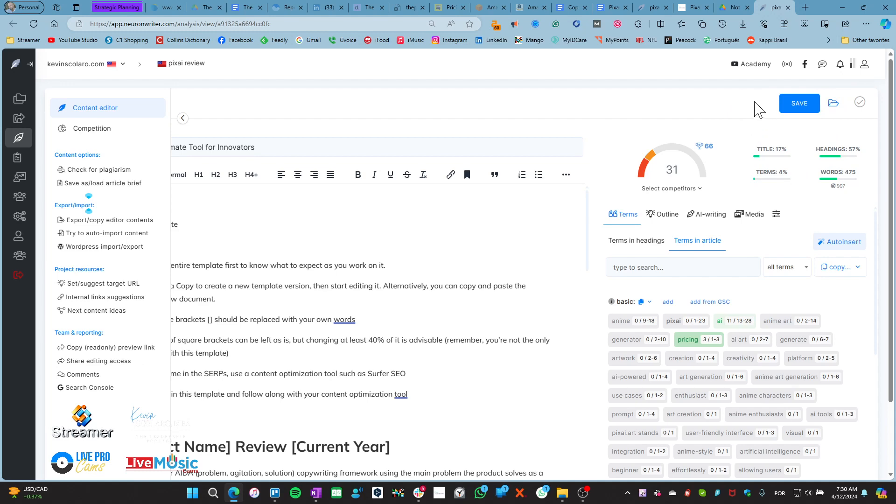
{"action": "left_click", "coordinate": [183, 119]}
{"action": "mouse_move", "coordinate": [40, 233]}
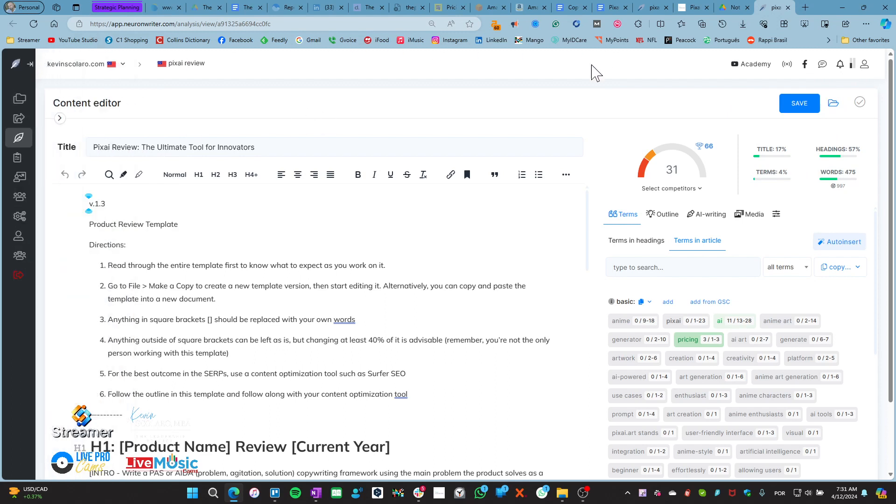
{"action": "mouse_move", "coordinate": [7, 123]}
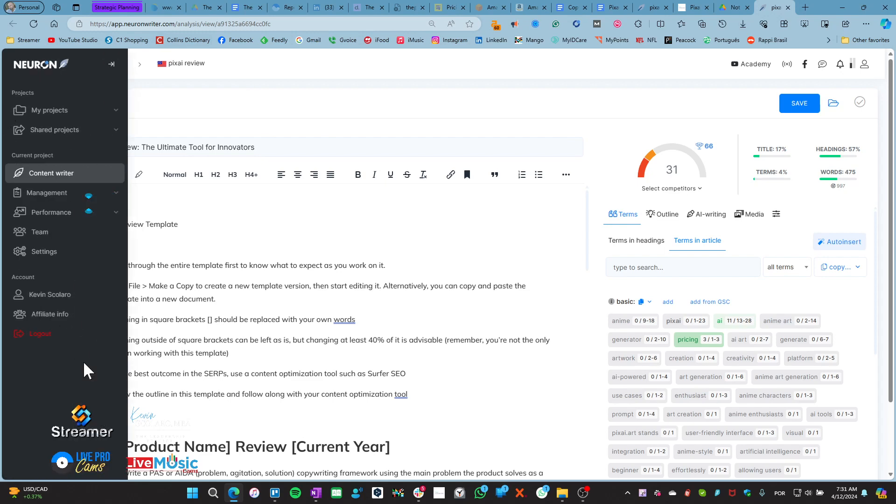
{"action": "left_click", "coordinate": [112, 65]}
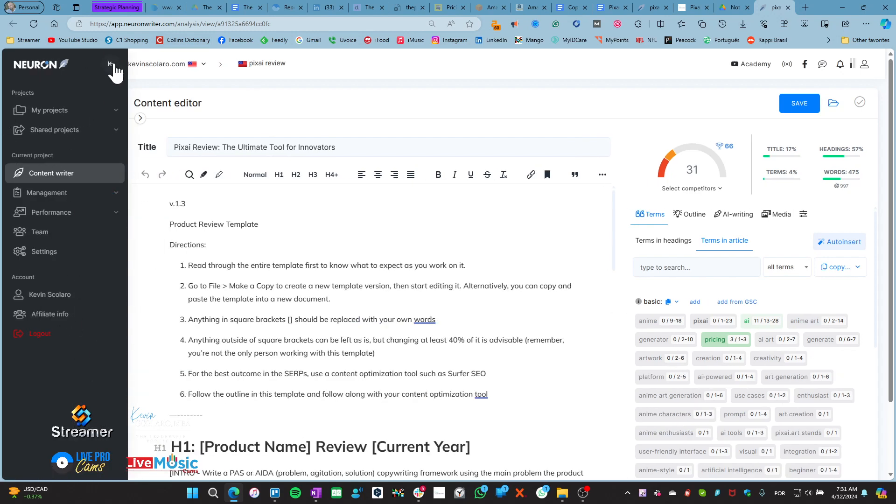
{"action": "left_click", "coordinate": [110, 67]}
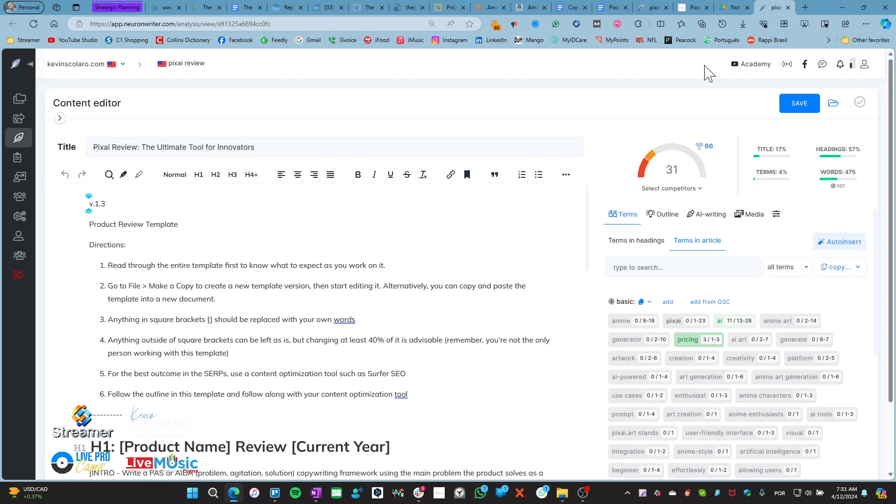
{"action": "left_click", "coordinate": [788, 7]}
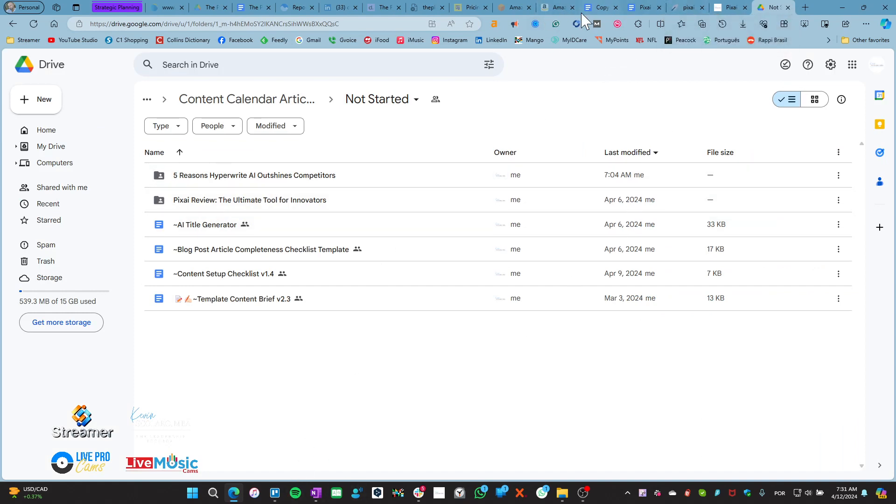
Tick Attach NeuronWriter setup URL in the checklist's Trello card section, leaving WordPress unticked for now
{"action": "left_click", "coordinate": [594, 8]}
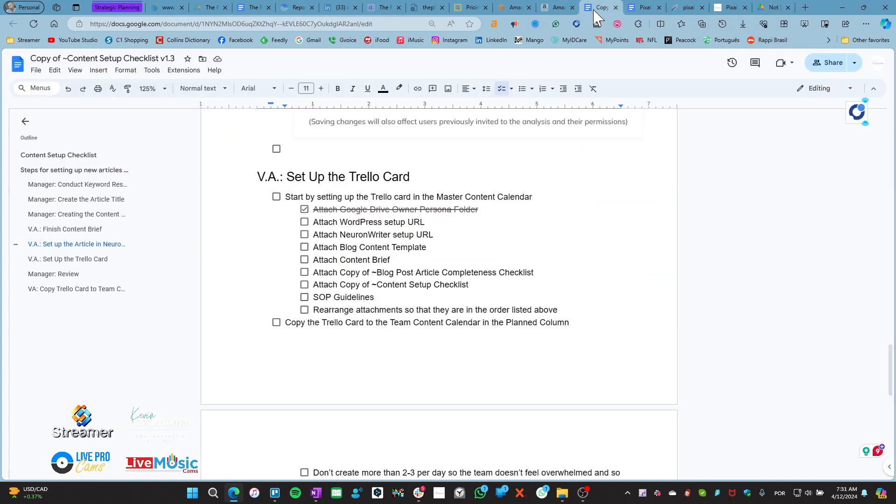
{"action": "left_click", "coordinate": [304, 223]}
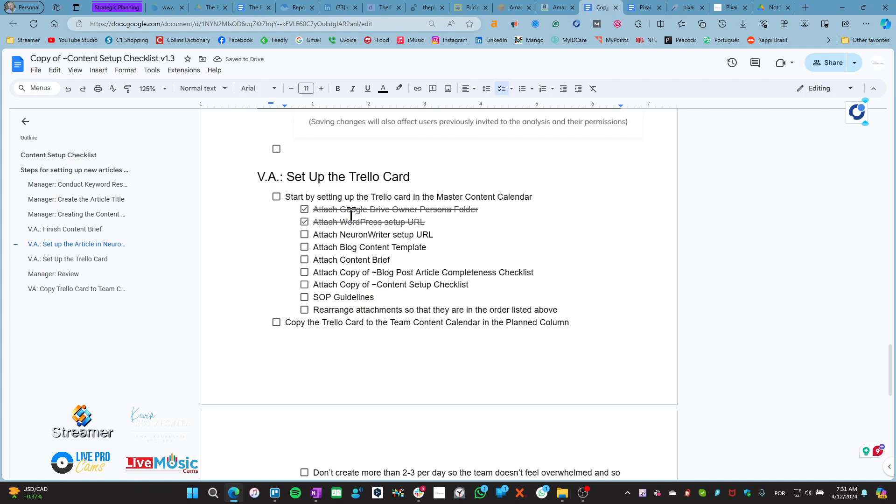
{"action": "left_click", "coordinate": [305, 234]}
{"action": "left_click", "coordinate": [305, 223]}
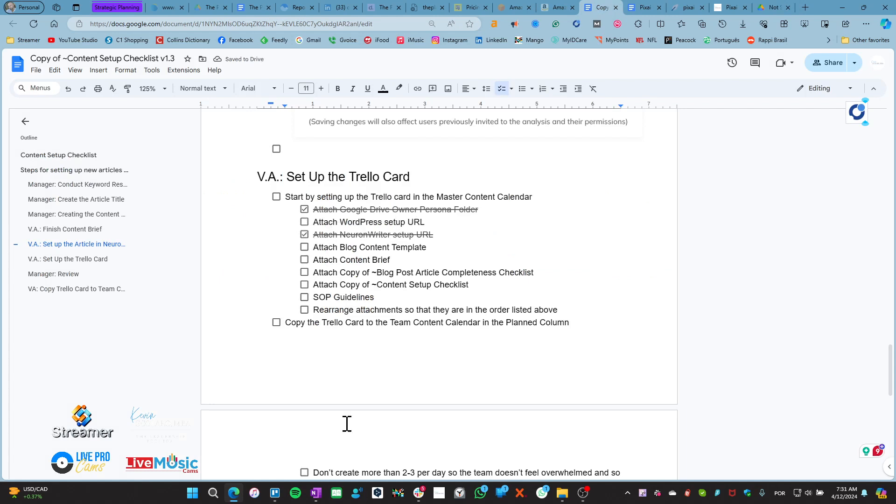
Verify the card's WordPress link attachment, then tick Attach WordPress setup URL in the checklist
{"action": "left_click", "coordinate": [275, 493]}
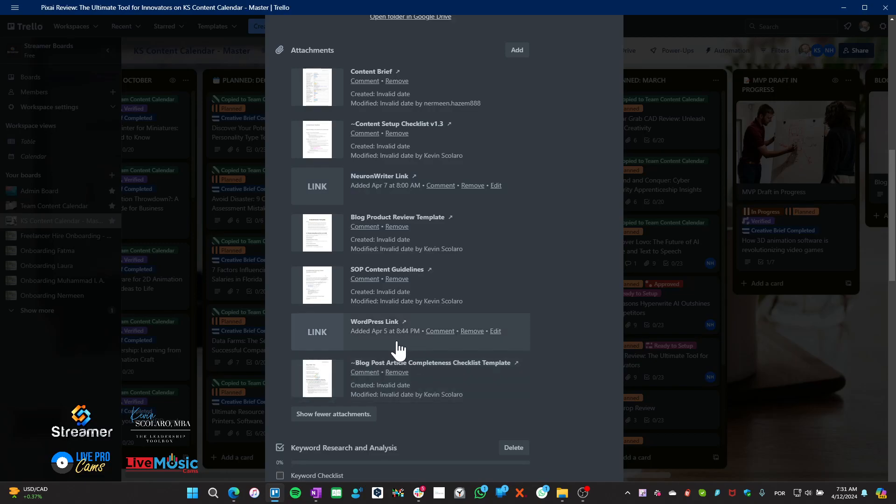
{"action": "left_click", "coordinate": [317, 333]}
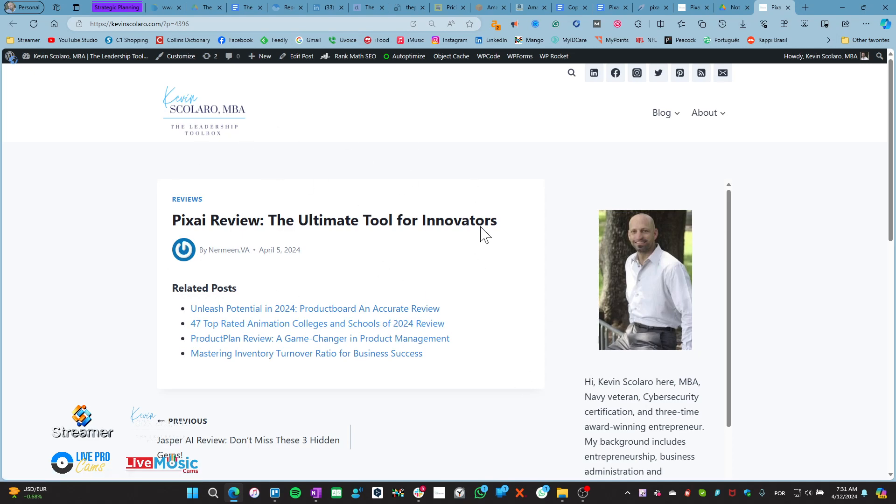
{"action": "left_click", "coordinate": [696, 9]}
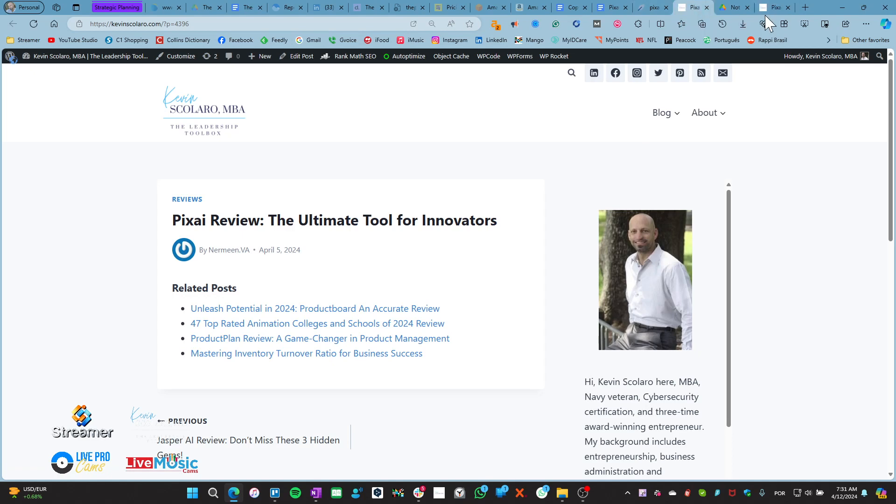
{"action": "left_click", "coordinate": [789, 7]}
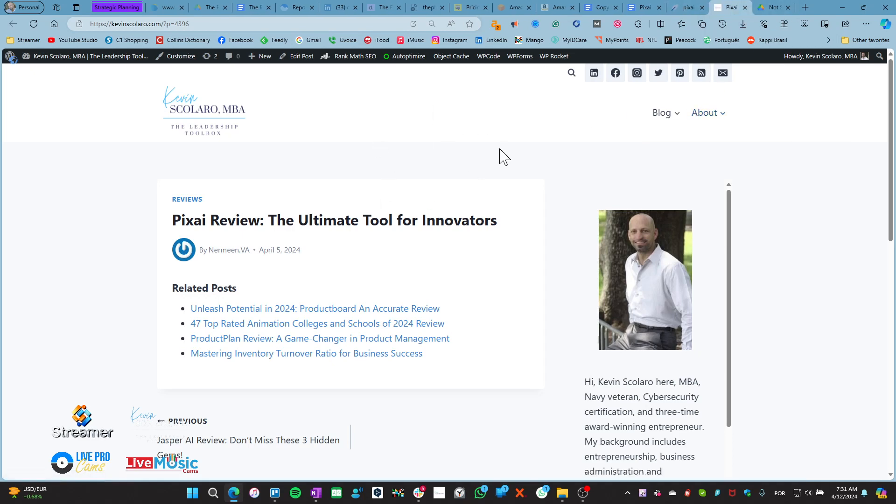
{"action": "left_click", "coordinate": [602, 8]}
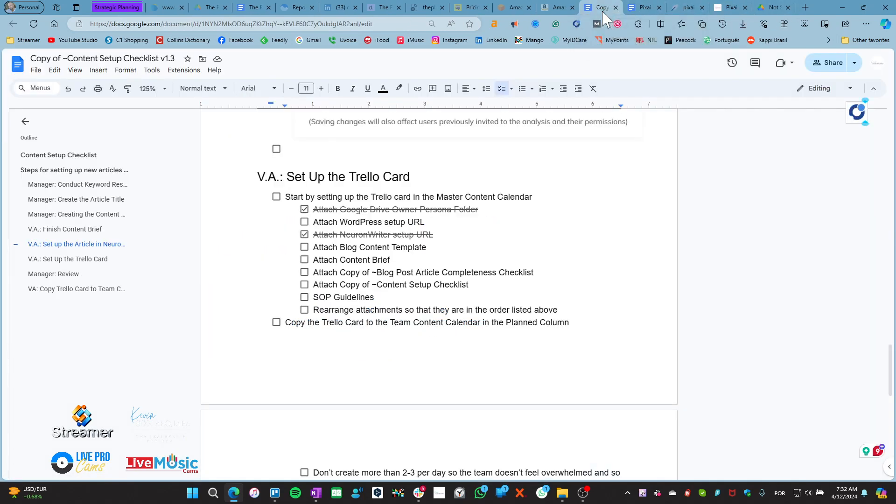
{"action": "left_click", "coordinate": [304, 223]}
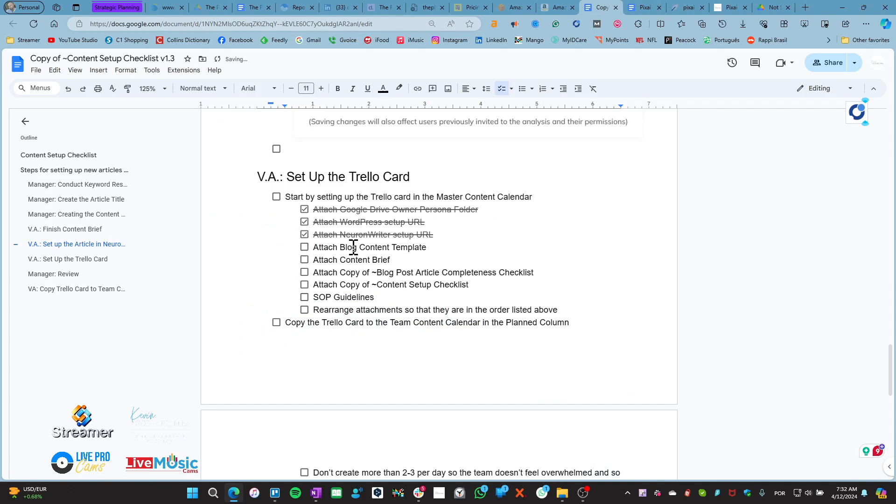
{"action": "left_click", "coordinate": [275, 493]}
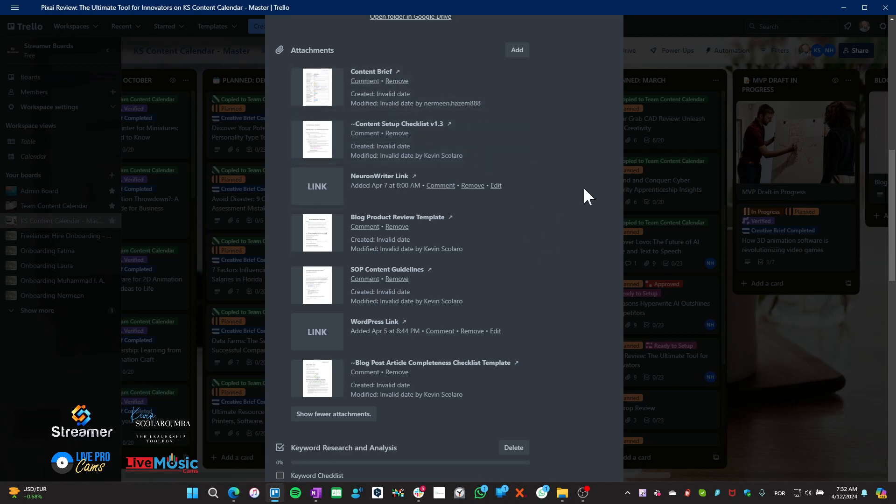
{"action": "left_click", "coordinate": [279, 498]}
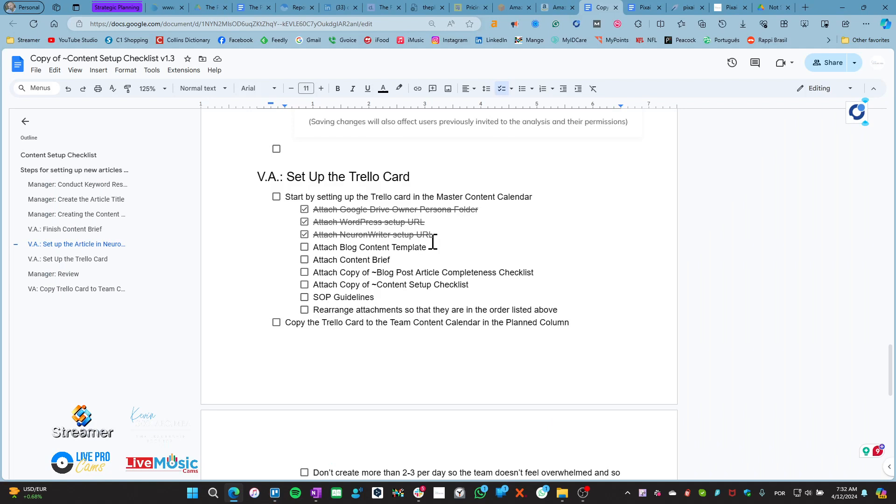
Tick the Attach Content Brief and Attach Blog Content Template checklist items
{"action": "left_click_drag", "start_coordinate": [430, 247], "coordinate": [338, 246]}
{"action": "left_click", "coordinate": [357, 262]}
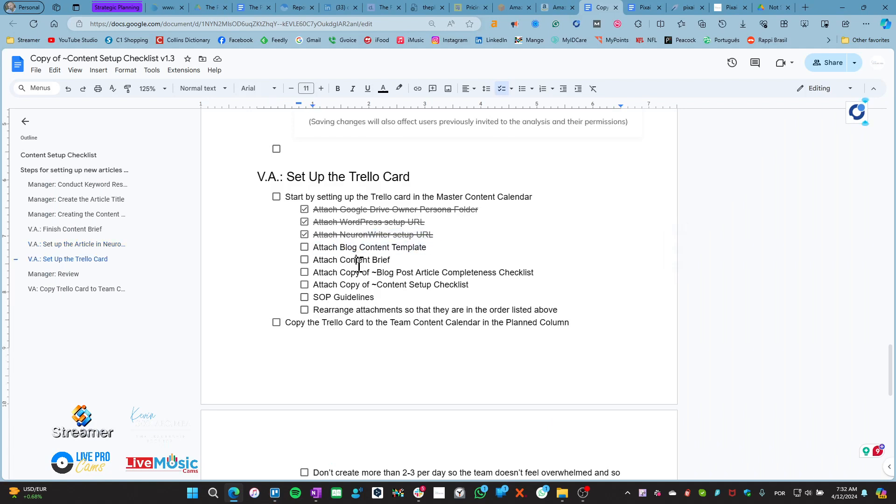
{"action": "left_click", "coordinate": [304, 263]}
{"action": "left_click_drag", "start_coordinate": [347, 248], "coordinate": [427, 250]}
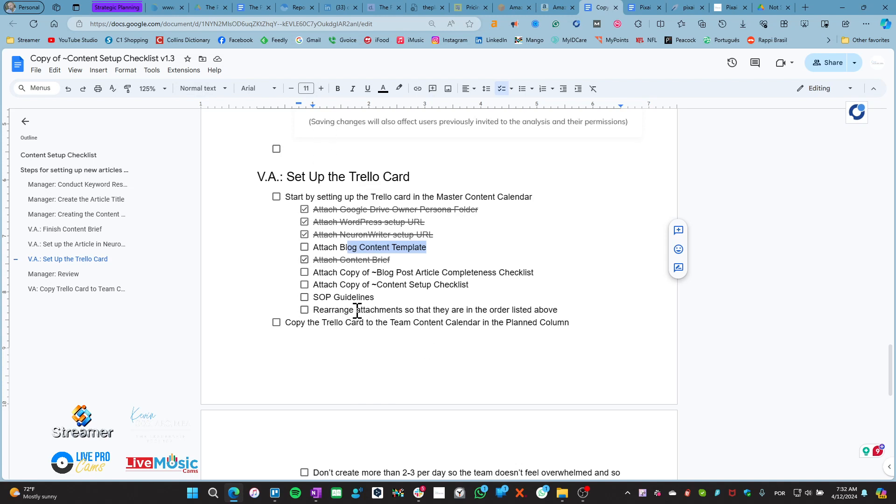
{"action": "left_click", "coordinate": [305, 247]}
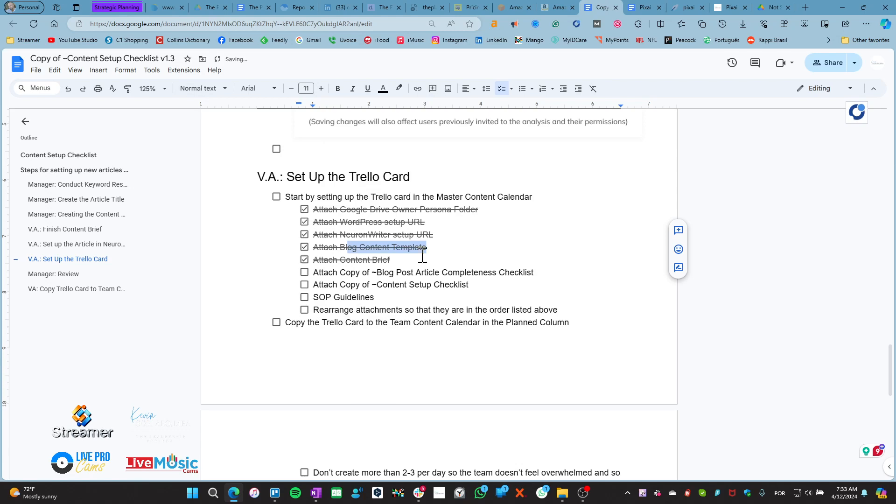
{"action": "left_click", "coordinate": [403, 260]}
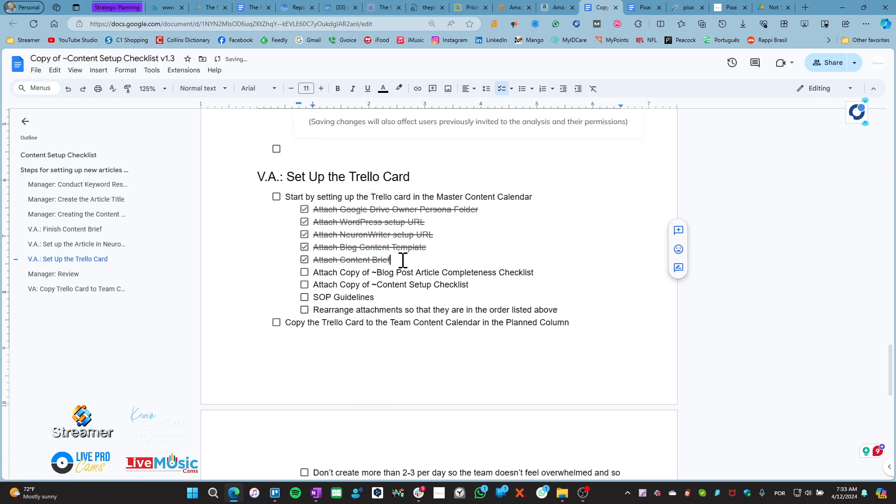
Glance at the Trello card, then select the v.1.3 intro text in the NeuronWriter pixai editor
{"action": "left_click", "coordinate": [275, 494]}
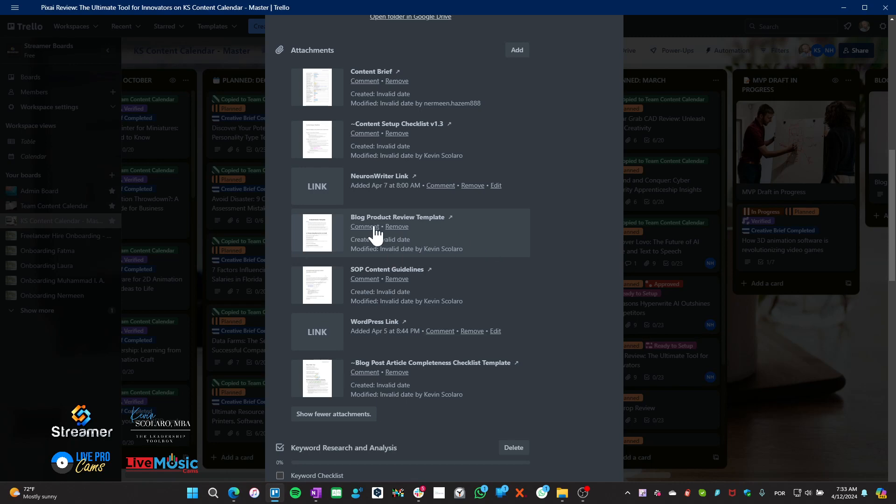
{"action": "left_click", "coordinate": [275, 493]}
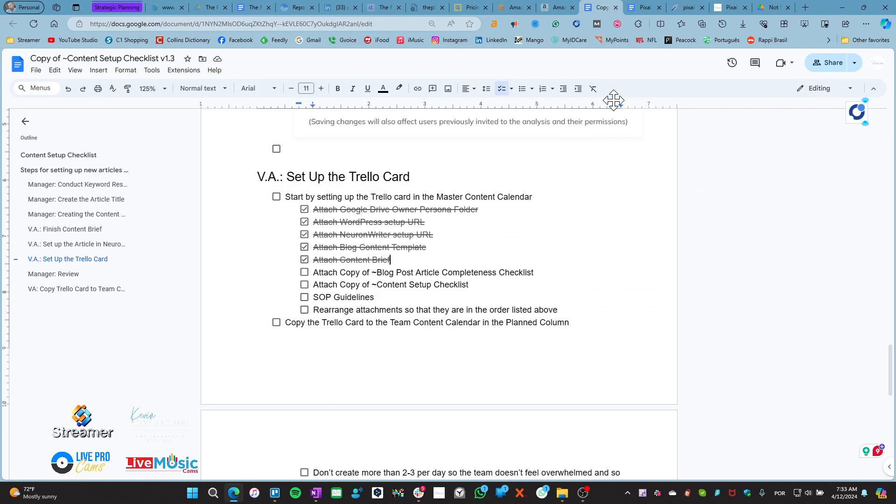
{"action": "left_click", "coordinate": [685, 7]}
{"action": "left_click_drag", "start_coordinate": [86, 205], "coordinate": [301, 415]}
{"action": "left_click", "coordinate": [112, 226]}
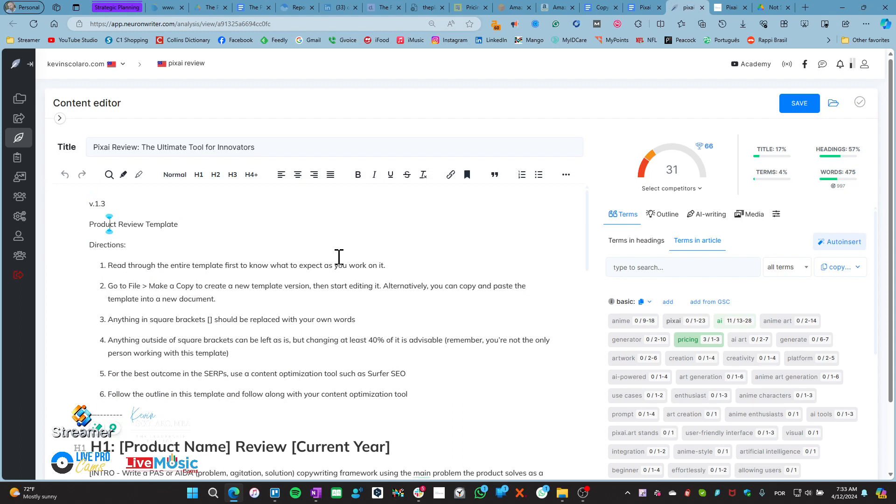
Check NeuronWriter's Competition page, go back to the Content editor, then bring the Trello card forward
{"action": "left_click", "coordinate": [60, 118]}
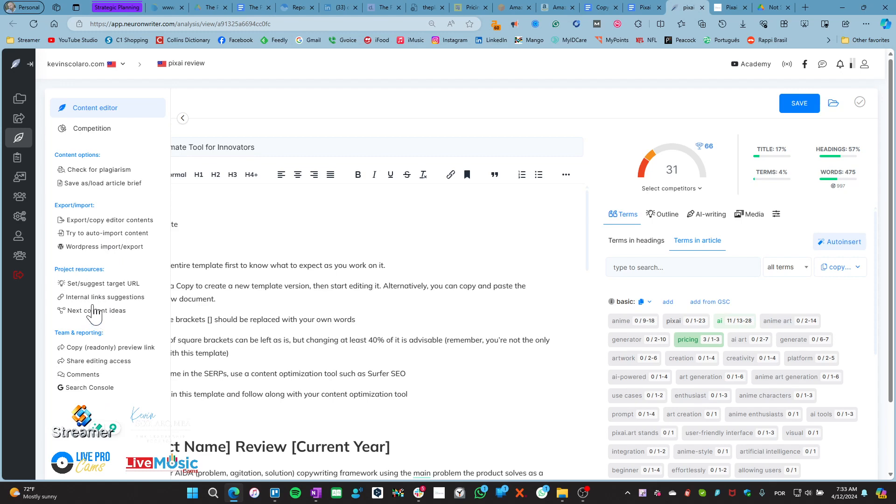
{"action": "left_click", "coordinate": [99, 135]}
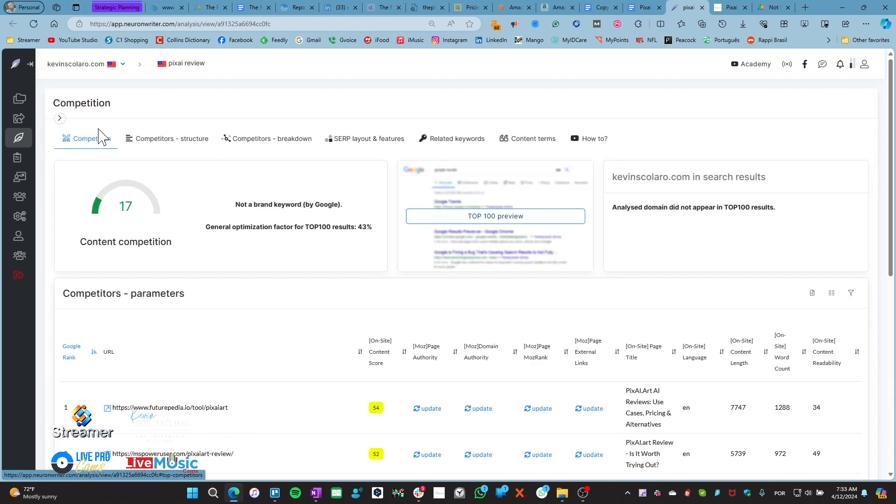
{"action": "left_click", "coordinate": [60, 119]}
{"action": "left_click", "coordinate": [85, 109]}
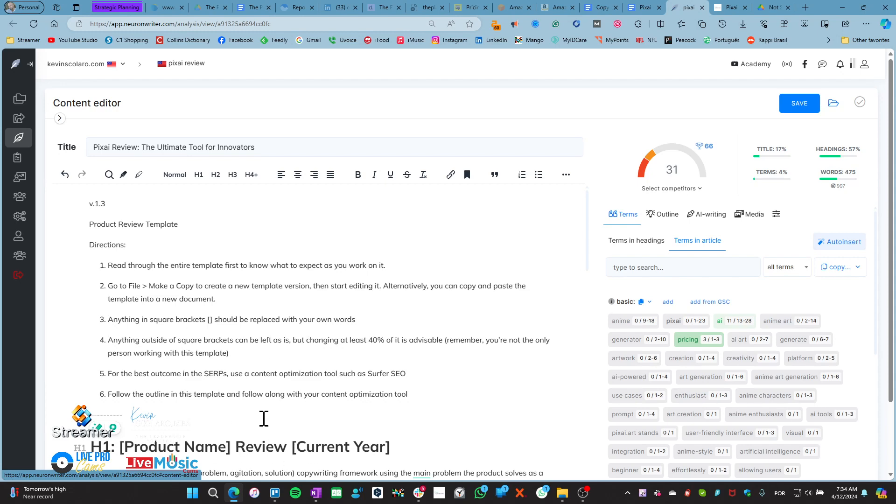
{"action": "left_click", "coordinate": [275, 493]}
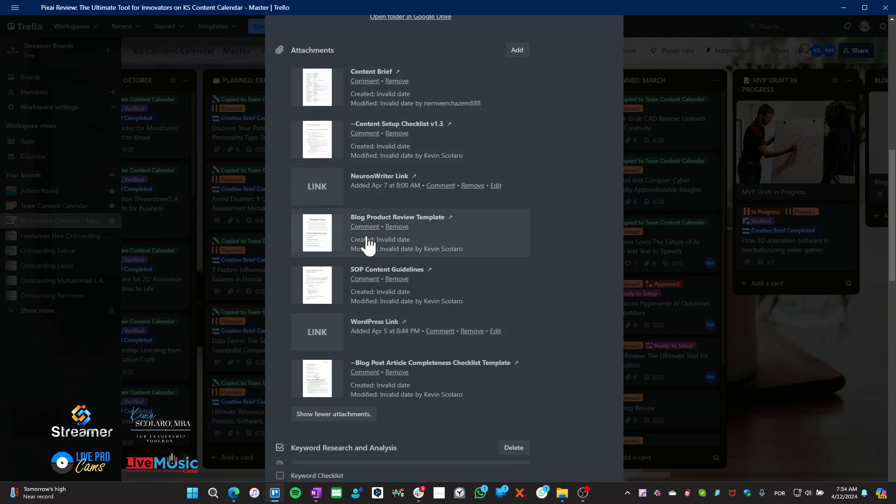
Open the Blog Product Review Template from Trello and compare it with the NeuronWriter pixai review editor
{"action": "left_click", "coordinate": [317, 233]}
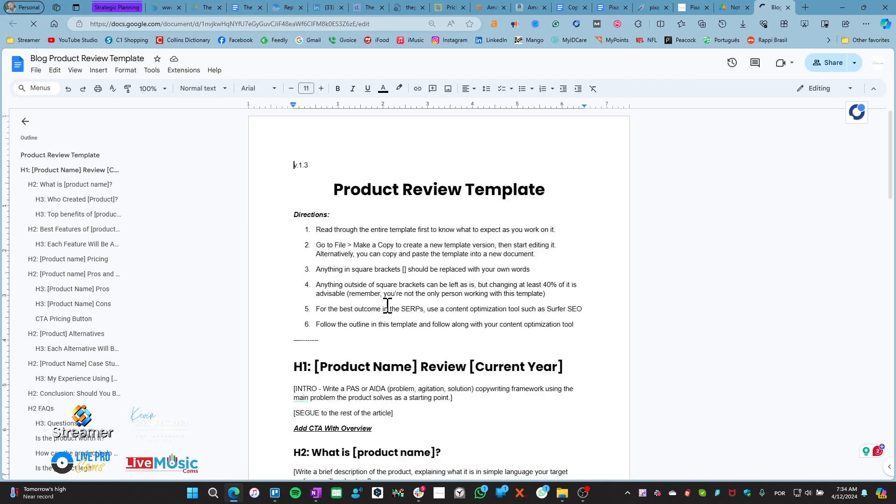
{"action": "left_click", "coordinate": [653, 10]}
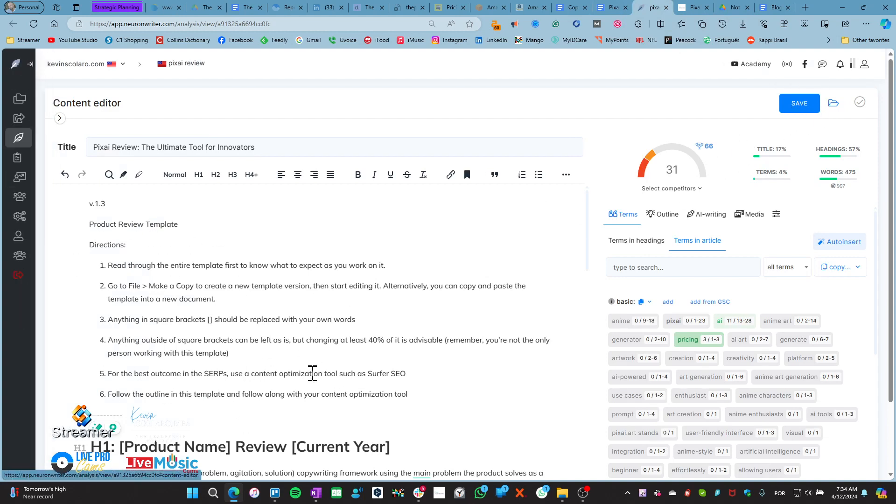
{"action": "scroll", "coordinate": [318, 388], "scroll_direction": "down", "scroll_amount": 4}
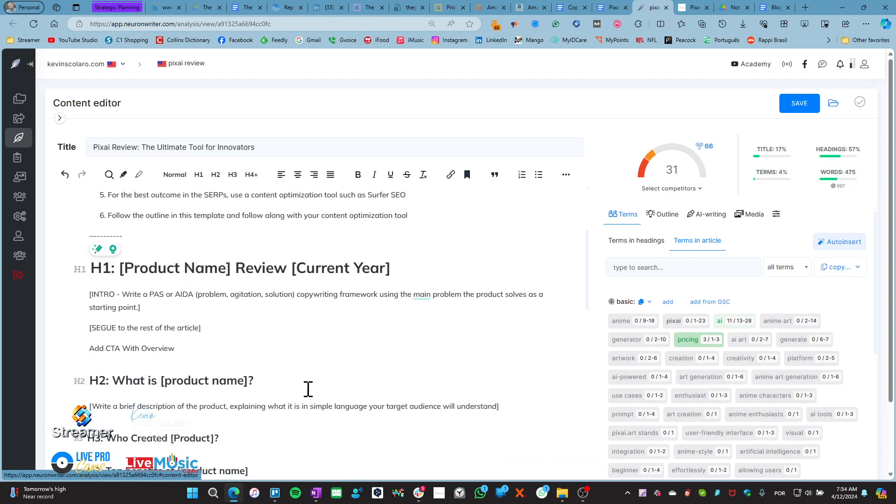
{"action": "scroll", "coordinate": [303, 374], "scroll_direction": "up", "scroll_amount": 2}
{"action": "scroll", "coordinate": [301, 362], "scroll_direction": "up", "scroll_amount": 2}
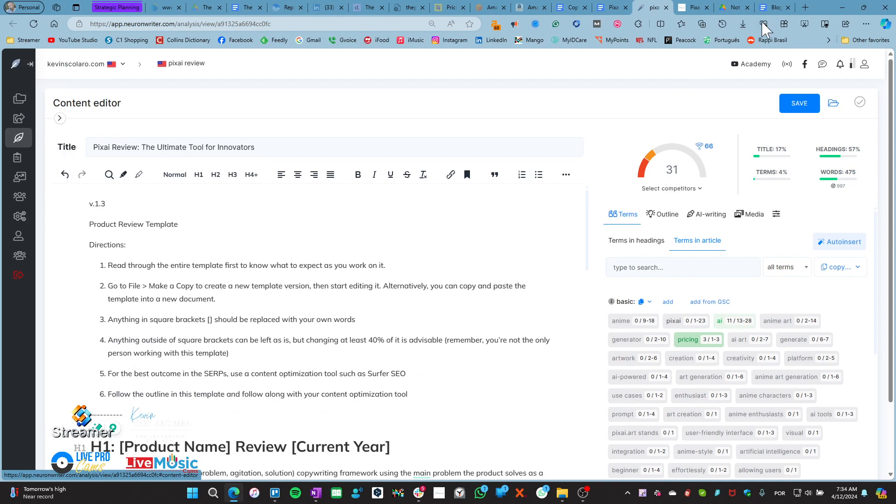
Select all of the template, look over the WordPress and NeuronWriter tabs, and return to the checklist
{"action": "left_click", "coordinate": [773, 7]}
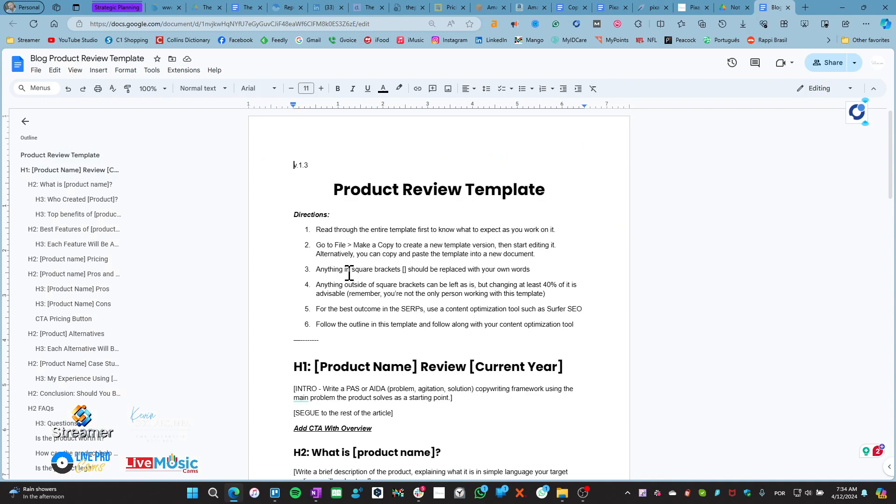
{"action": "key", "text": "ctrl+a"}
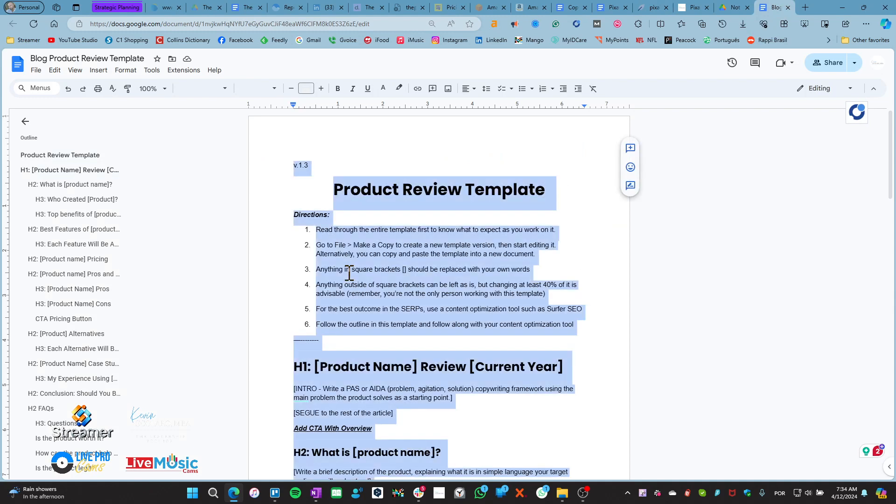
{"action": "left_click", "coordinate": [695, 7]}
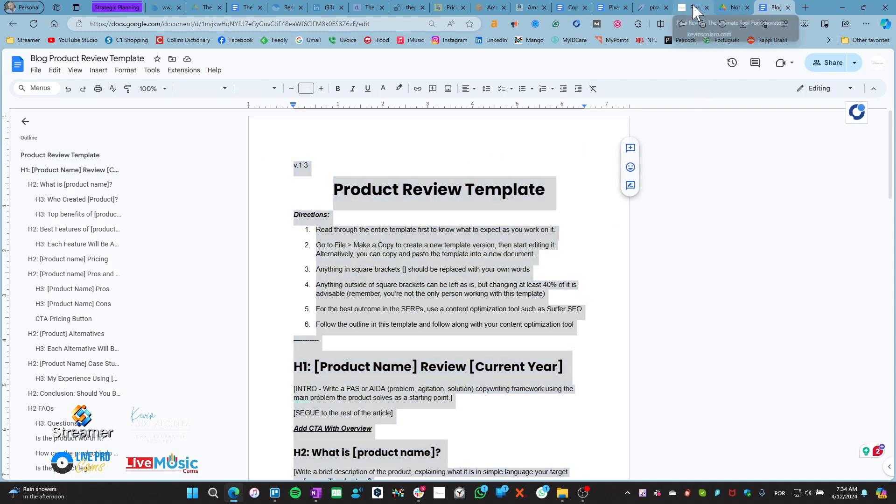
{"action": "left_click", "coordinate": [662, 8]}
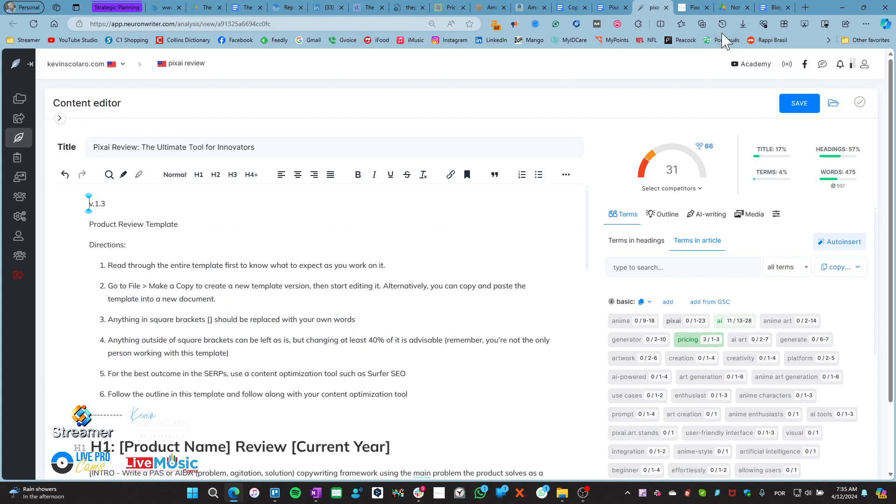
{"action": "left_click", "coordinate": [570, 9]}
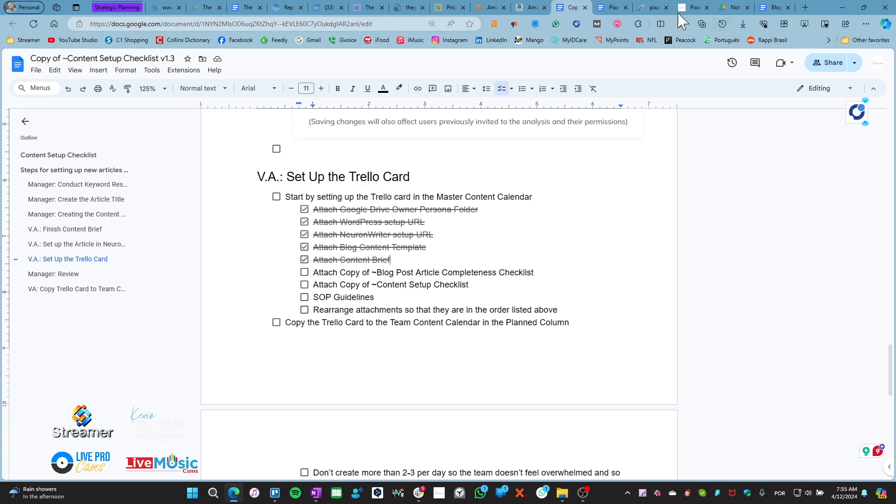
View the Blog Post Article Completeness Checklist Template, then close it and the Blog Product Review Template
{"action": "left_click", "coordinate": [275, 493]}
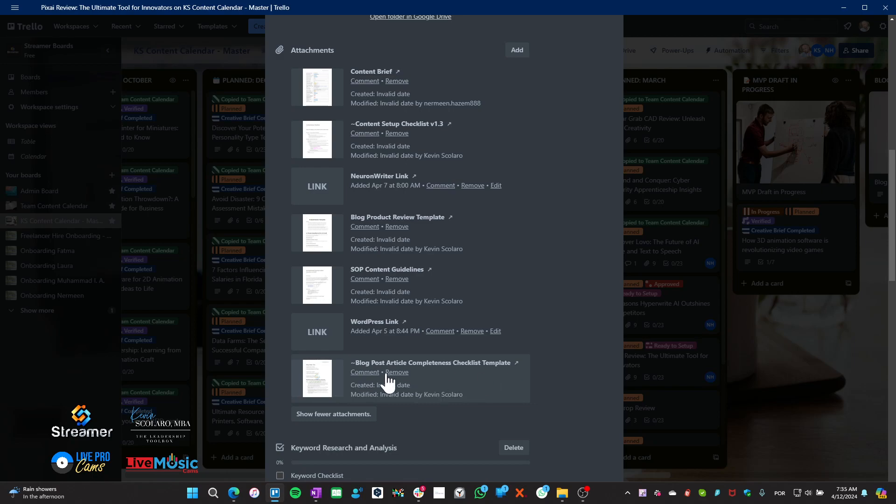
{"action": "left_click", "coordinate": [313, 379]}
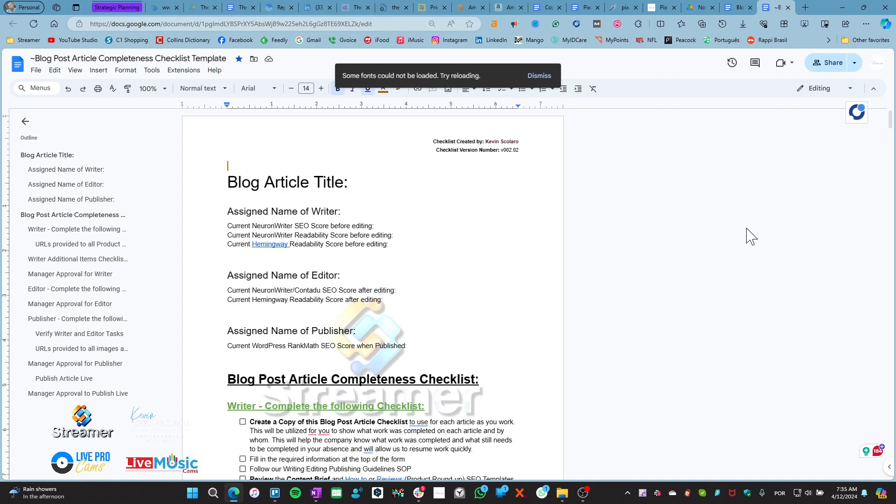
{"action": "left_click", "coordinate": [788, 7]}
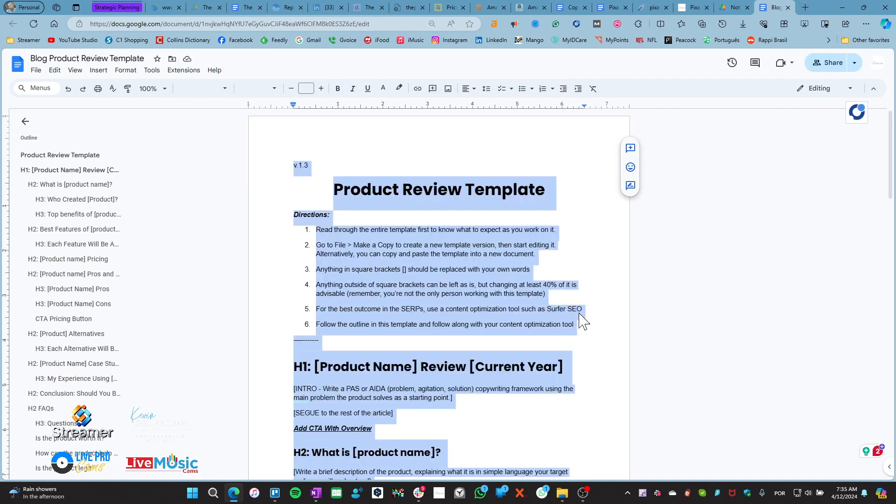
{"action": "left_click", "coordinate": [578, 256]}
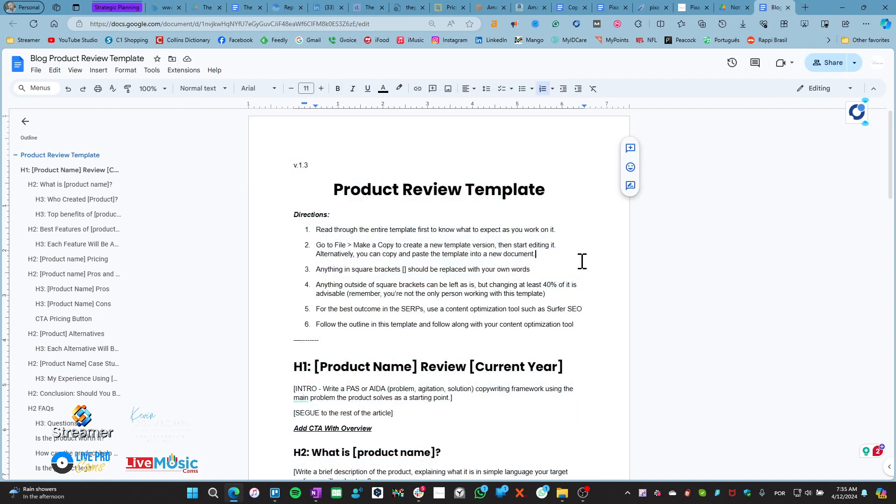
{"action": "left_click", "coordinate": [788, 8]}
Tick 'Attach Copy of ~Blog Post Article Completeness Checklist' in the checklist and bring Trello back
{"action": "left_click", "coordinate": [276, 494]}
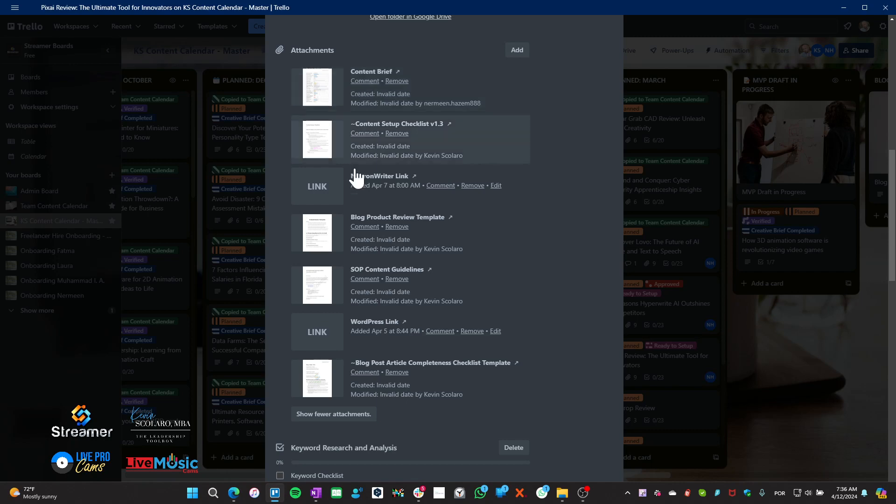
{"action": "left_click", "coordinate": [273, 497]}
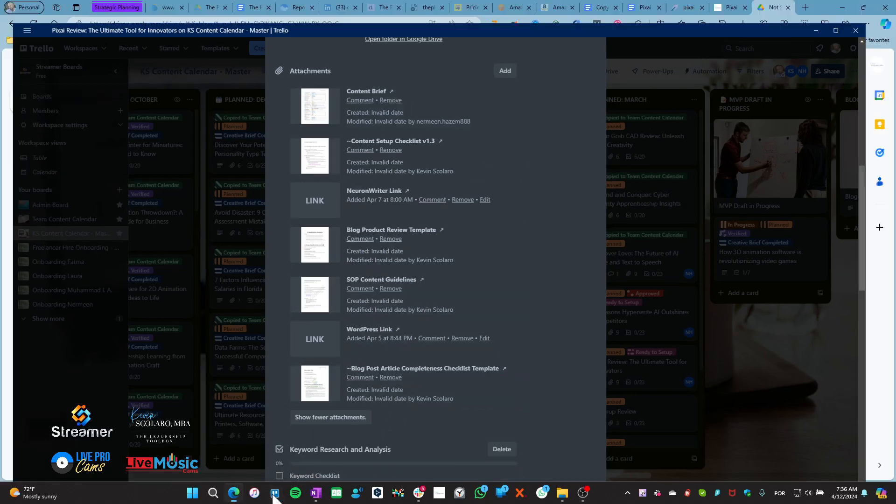
{"action": "left_click", "coordinate": [582, 7]}
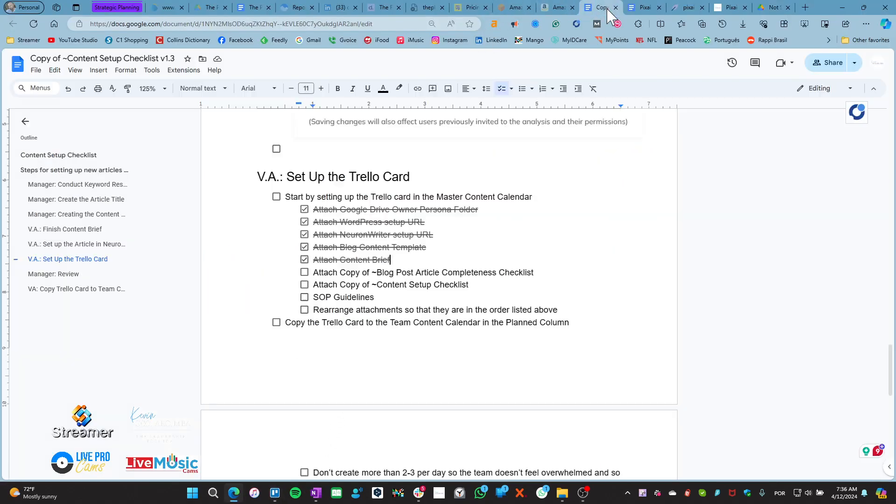
{"action": "left_click", "coordinate": [304, 272]}
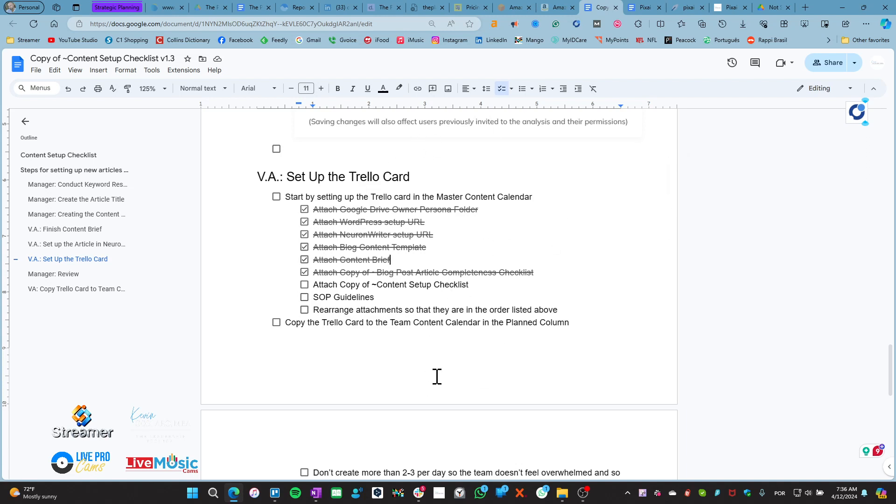
{"action": "key", "text": "Caps_Lock"}
{"action": "key", "text": "Caps_Lock"}
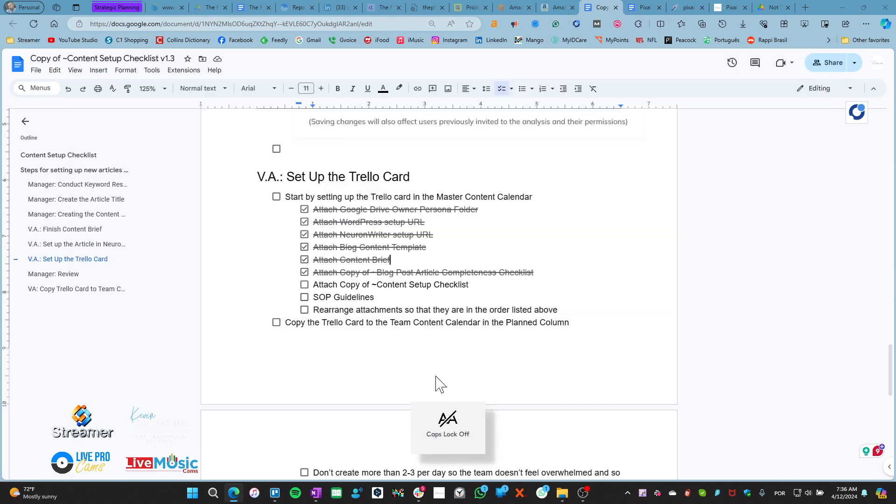
{"action": "key", "text": "ctrl+9"}
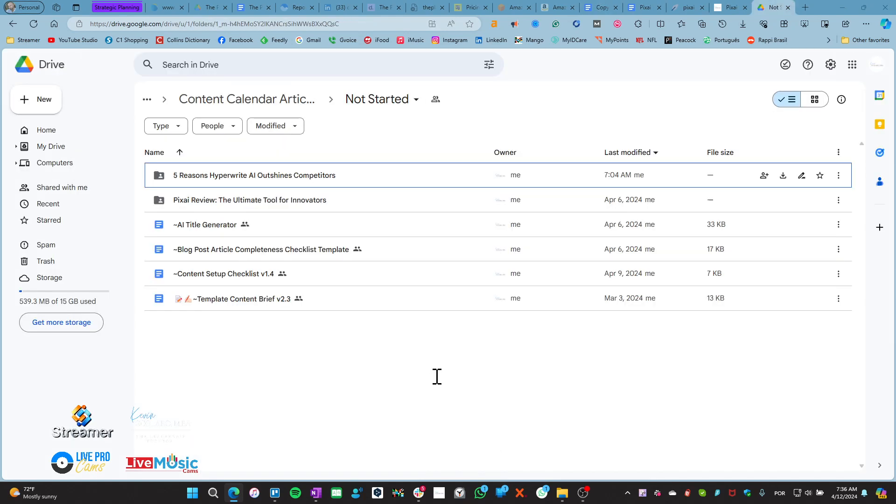
{"action": "key", "text": "alt+Tab"}
{"action": "left_click", "coordinate": [275, 494]}
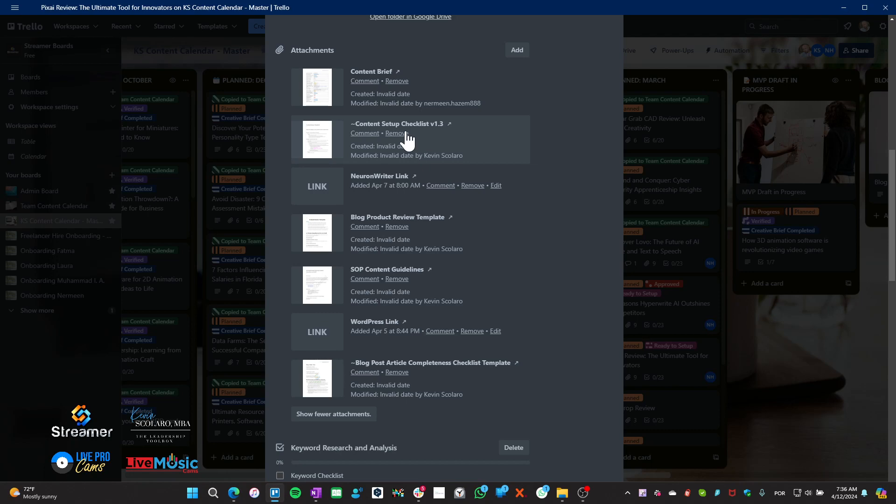
Tick 'Attach Copy of ~Content Setup Checklist', then open the SOP Content Guidelines attachment from Trello
{"action": "key", "text": "alt+Tab"}
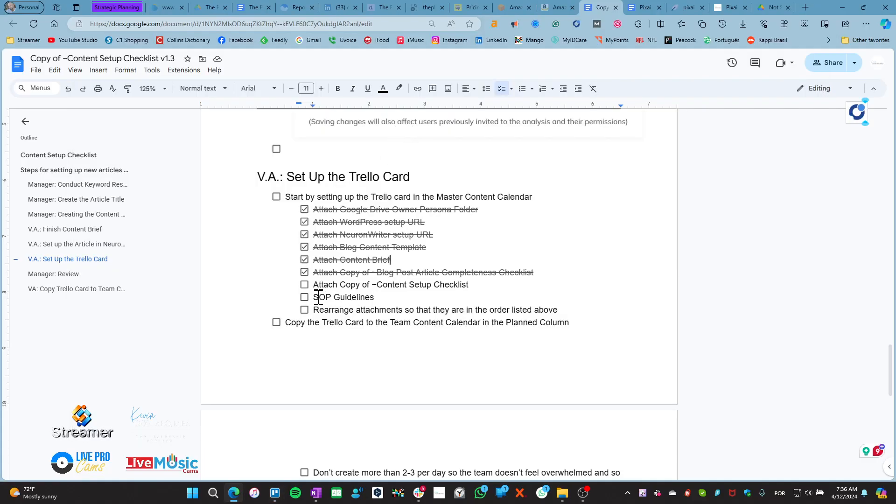
{"action": "left_click", "coordinate": [305, 285]}
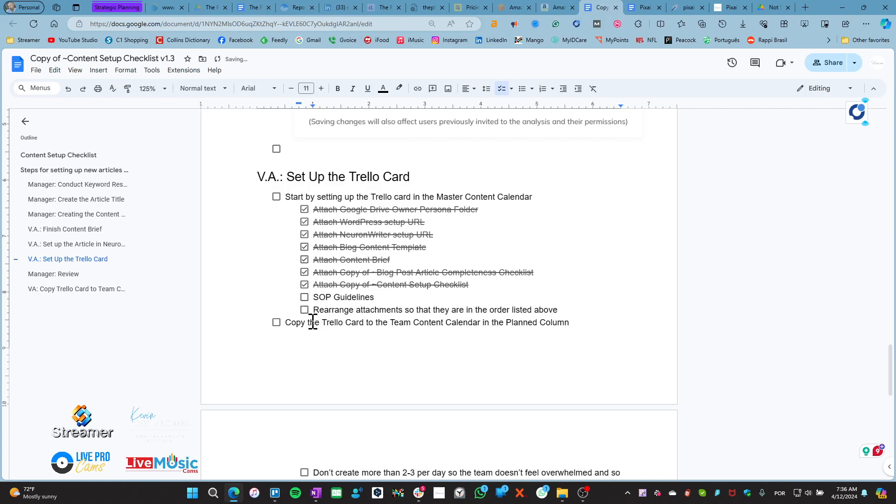
{"action": "key", "text": "alt+Tab"}
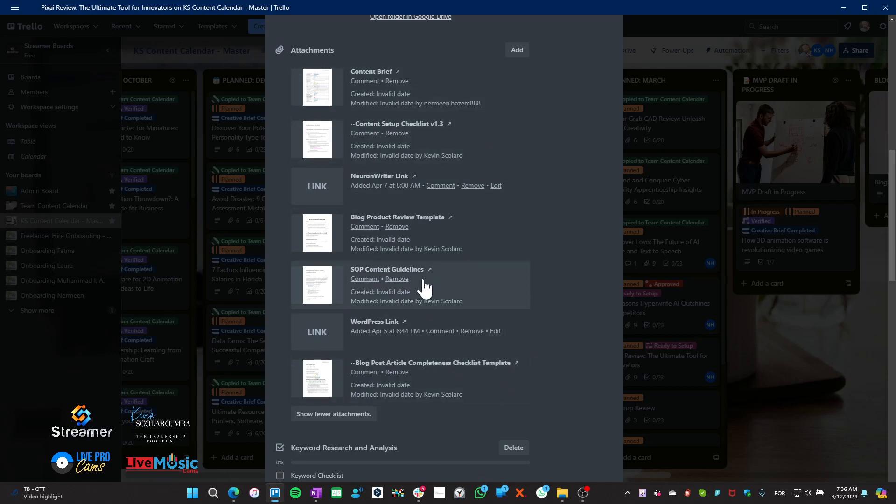
{"action": "left_click", "coordinate": [316, 286]}
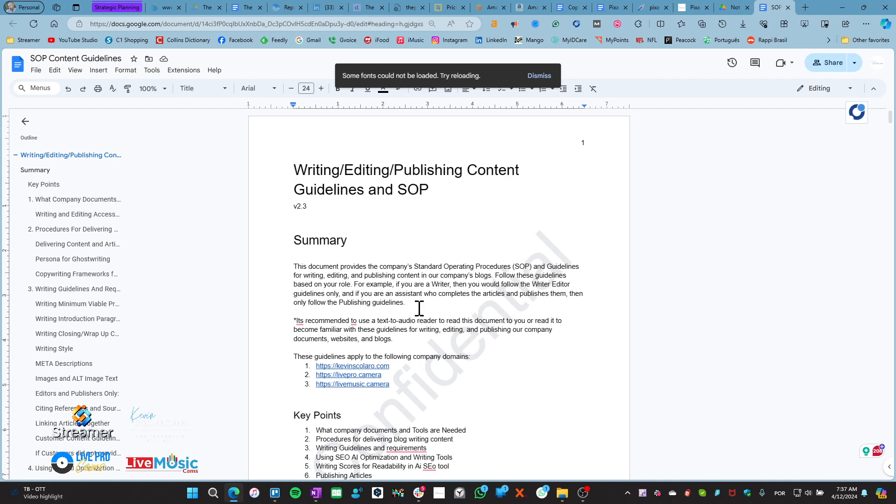
Skim the SOP Content Guidelines document and close it
{"action": "scroll", "coordinate": [299, 397], "scroll_direction": "down", "scroll_amount": 5}
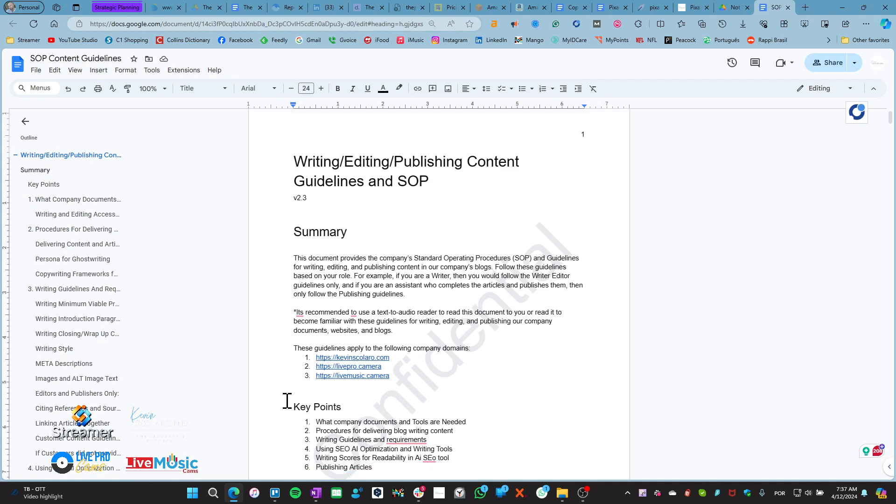
{"action": "scroll", "coordinate": [272, 403], "scroll_direction": "down", "scroll_amount": 4}
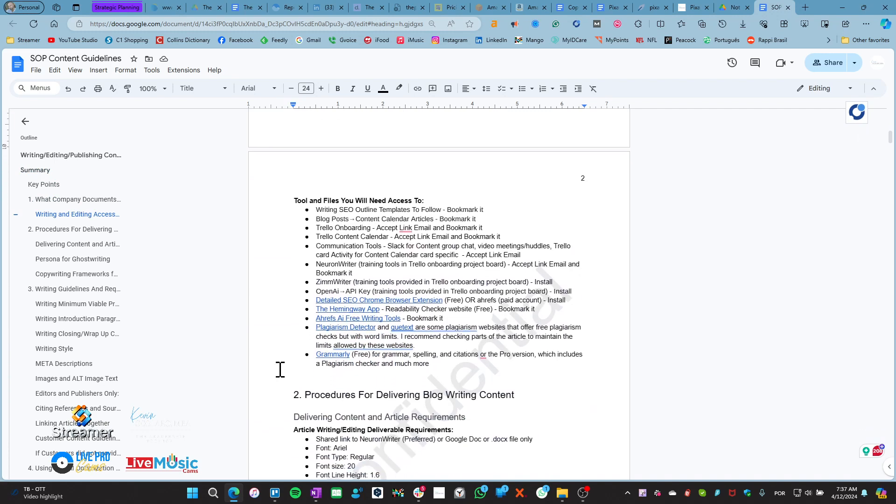
{"action": "scroll", "coordinate": [280, 370], "scroll_direction": "up", "scroll_amount": 10}
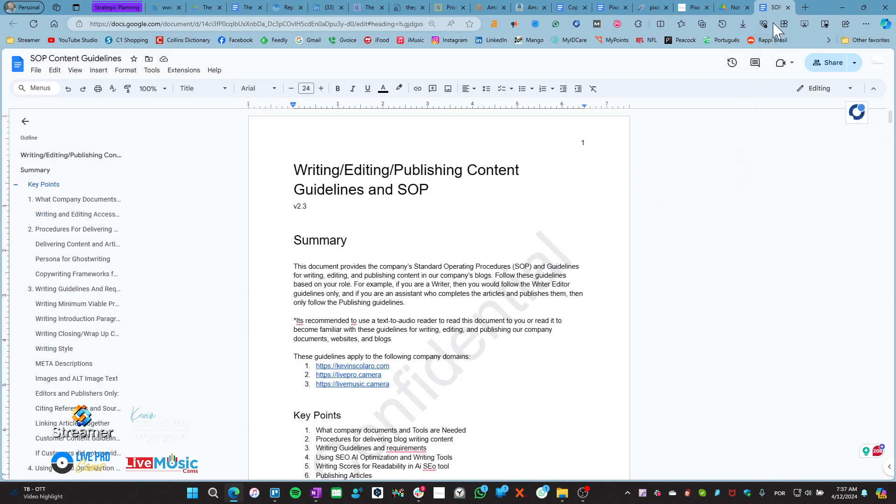
{"action": "left_click", "coordinate": [788, 8]}
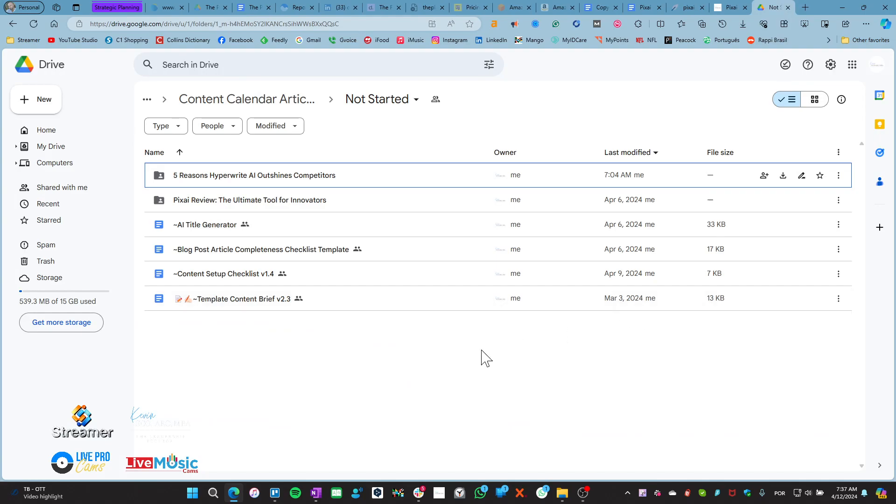
Tick the SOP Guidelines item in the checklist and select the completed attachment items
{"action": "key", "text": "alt+Tab"}
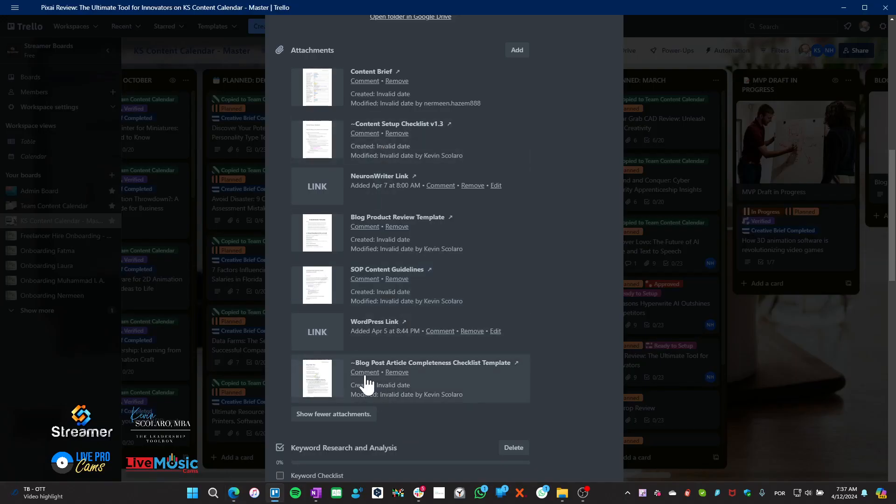
{"action": "left_click", "coordinate": [275, 499]}
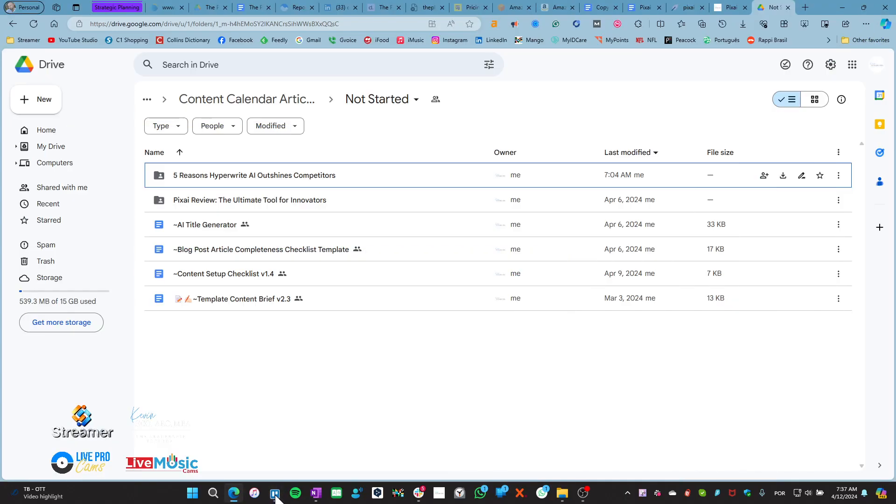
{"action": "left_click", "coordinate": [599, 8]}
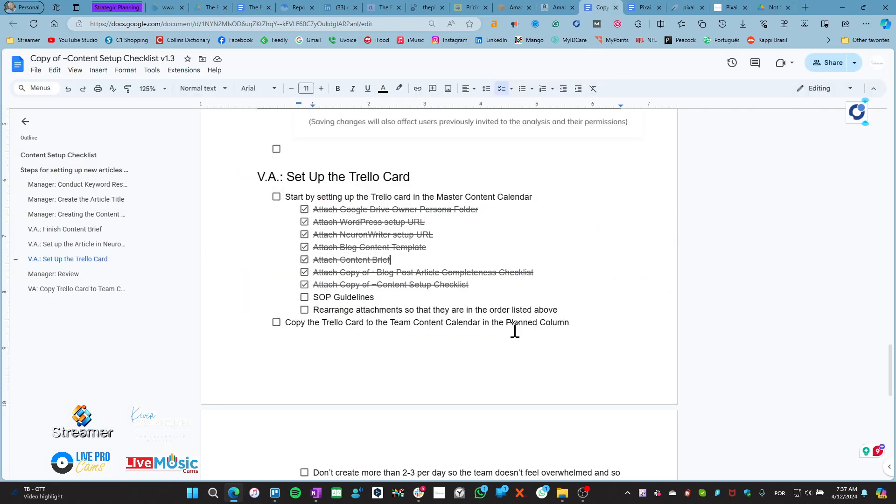
{"action": "left_click", "coordinate": [304, 297]}
{"action": "left_click_drag", "start_coordinate": [289, 209], "coordinate": [370, 298]}
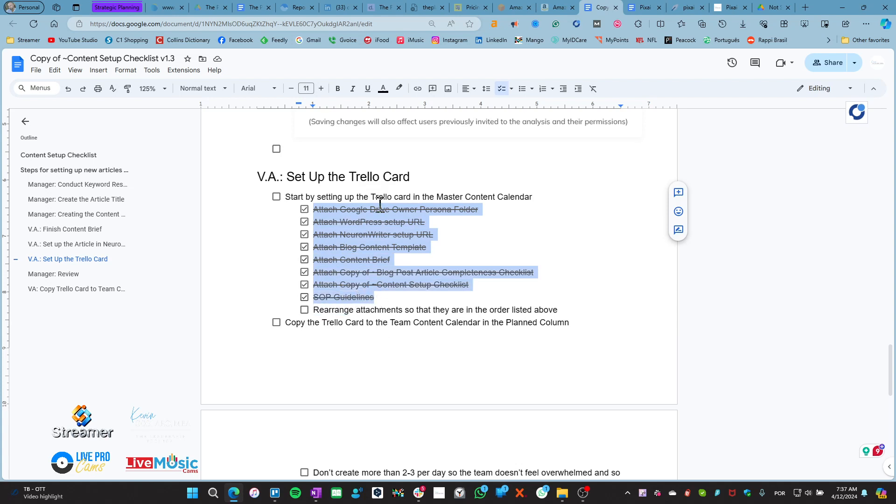
{"action": "key", "text": "Right"}
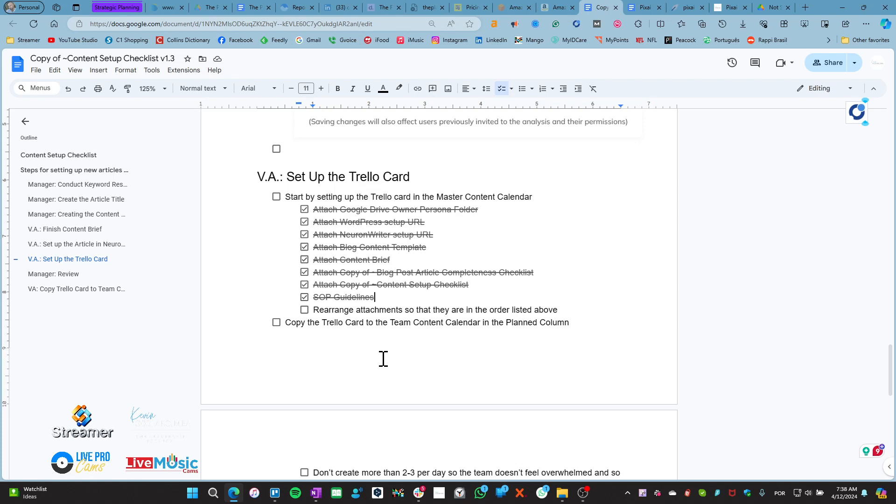
{"action": "left_click", "coordinate": [275, 493]}
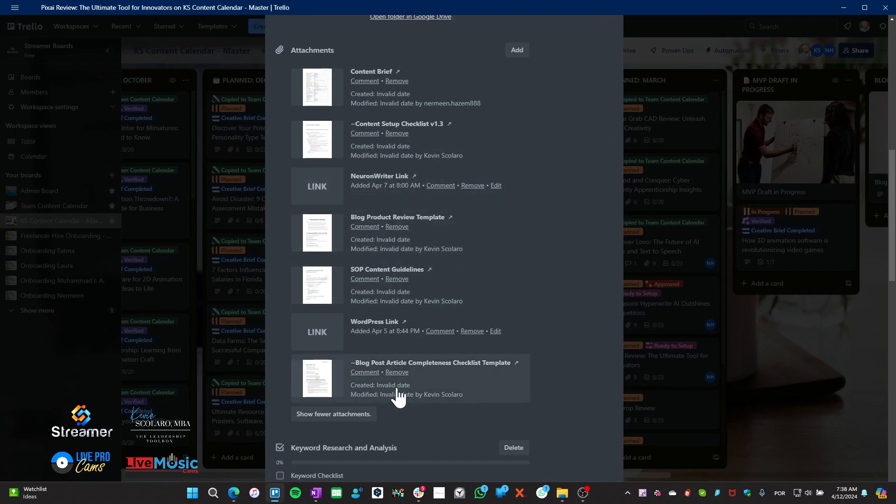
{"action": "key", "text": "alt+Tab"}
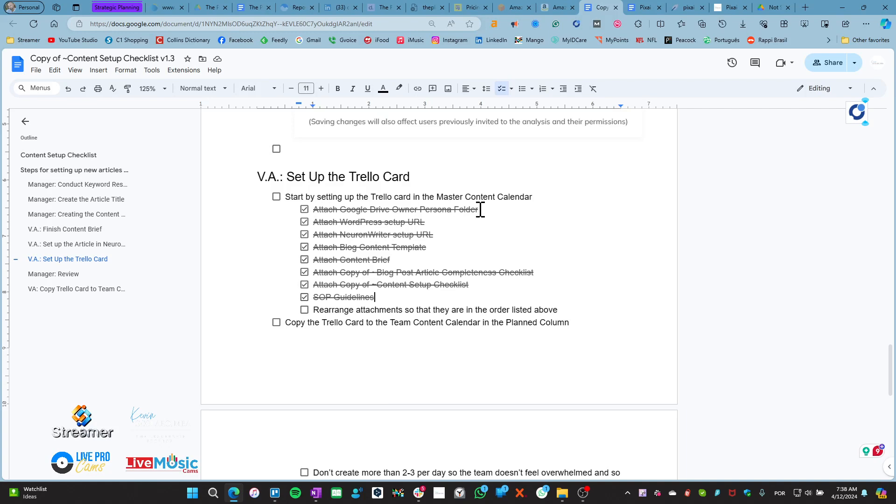
Move the WordPress Link attachment to the top and NeuronWriter Link second
{"action": "key", "text": "alt+Tab"}
{"action": "scroll", "coordinate": [430, 257], "scroll_direction": "up", "scroll_amount": 5}
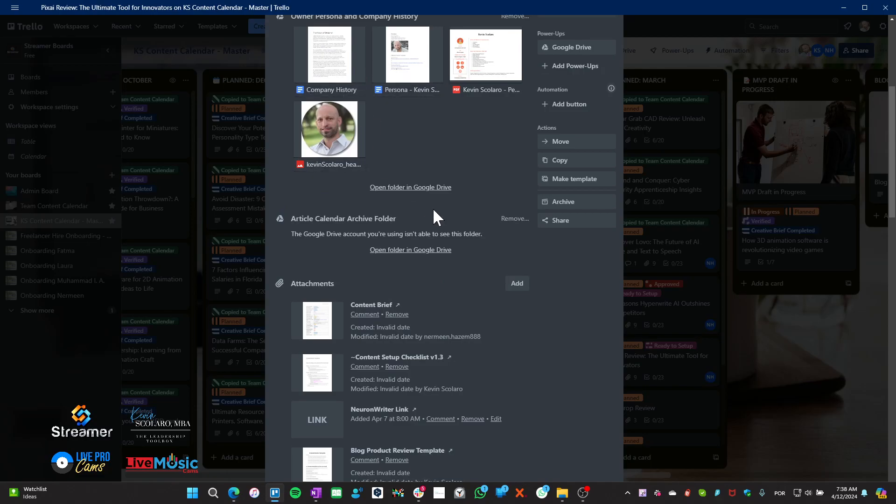
{"action": "key", "text": "alt+Tab"}
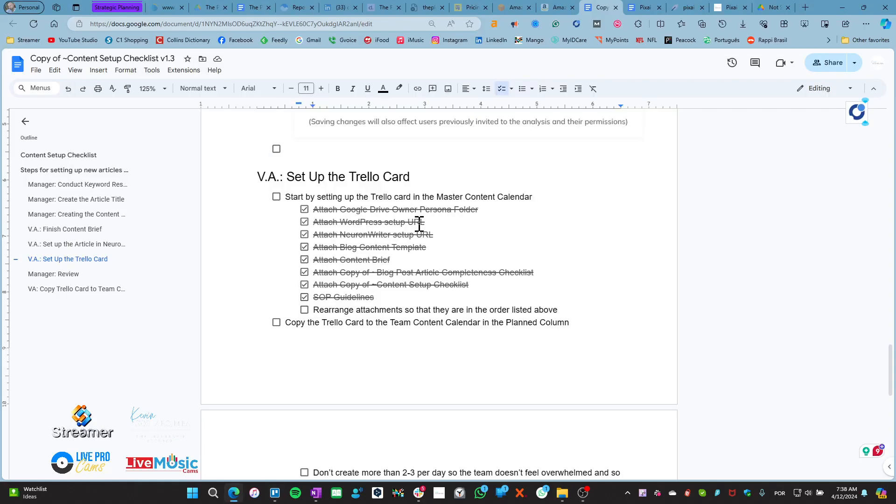
{"action": "key", "text": "alt+Tab"}
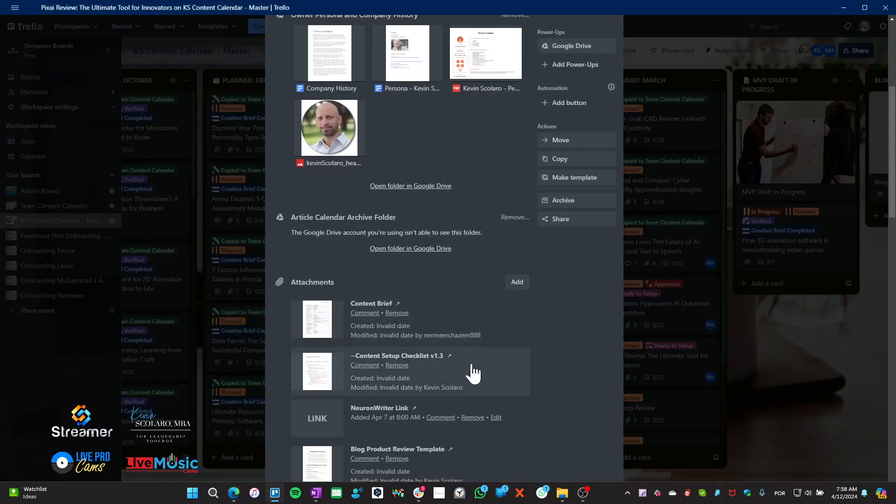
{"action": "scroll", "coordinate": [530, 374], "scroll_direction": "down", "scroll_amount": 3}
{"action": "left_click_drag", "start_coordinate": [320, 410], "coordinate": [304, 161]}
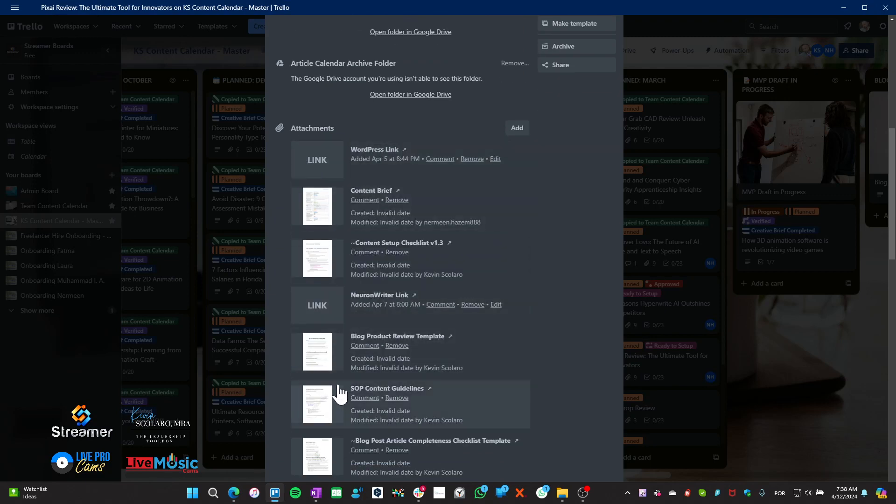
{"action": "left_click_drag", "start_coordinate": [321, 306], "coordinate": [312, 202]}
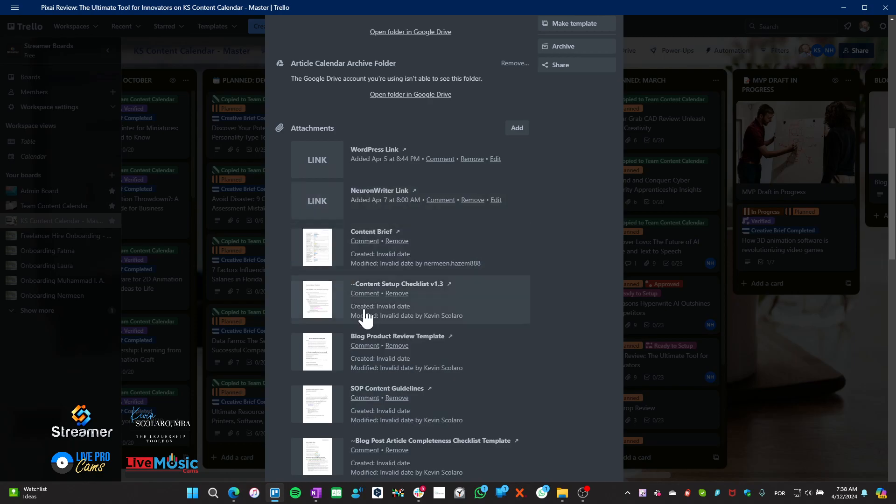
Put Blog Product Review Template above Content Brief and the completeness checklist above the setup checklist
{"action": "key", "text": "alt+Tab"}
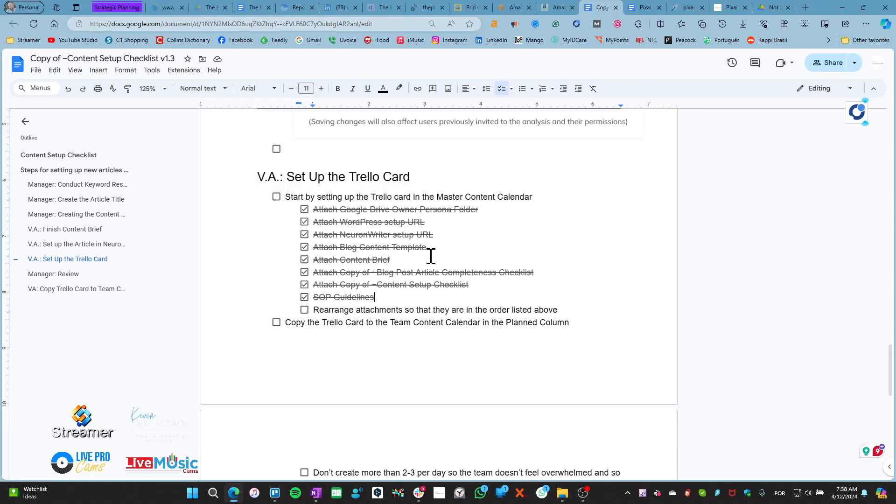
{"action": "key", "text": "alt+Tab"}
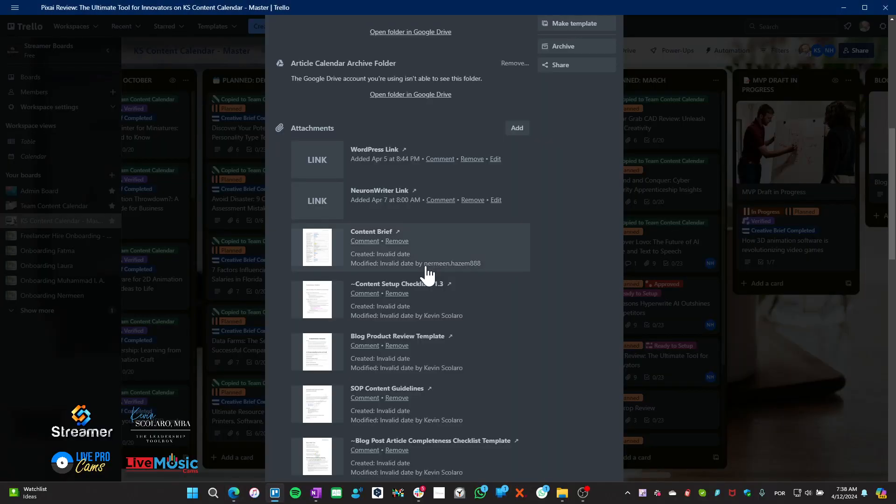
{"action": "left_click_drag", "start_coordinate": [321, 354], "coordinate": [319, 242]}
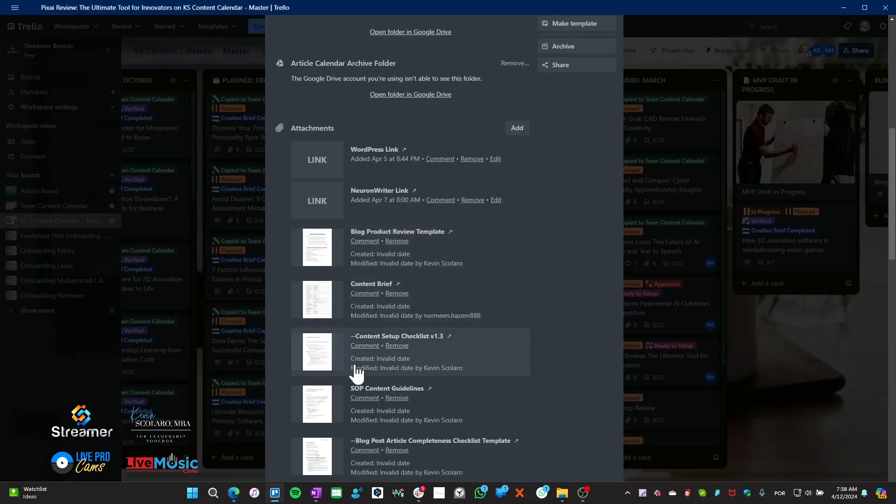
{"action": "key", "text": "alt+Tab"}
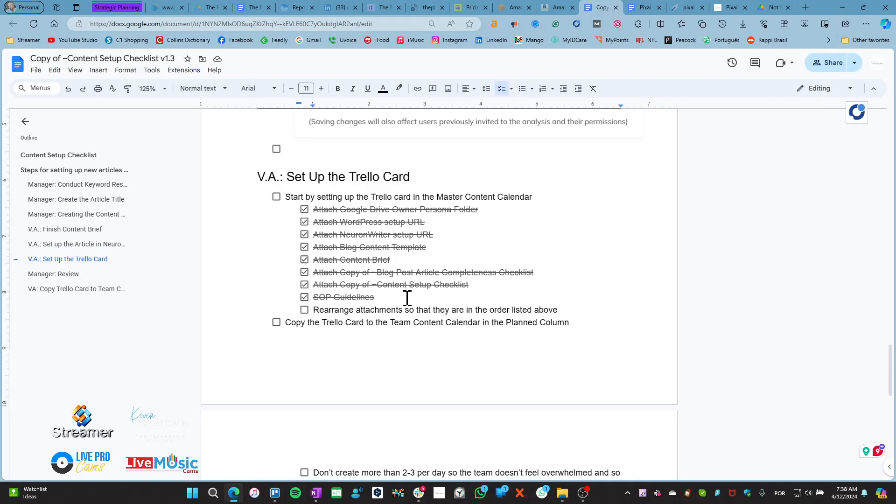
{"action": "key", "text": "alt+Tab"}
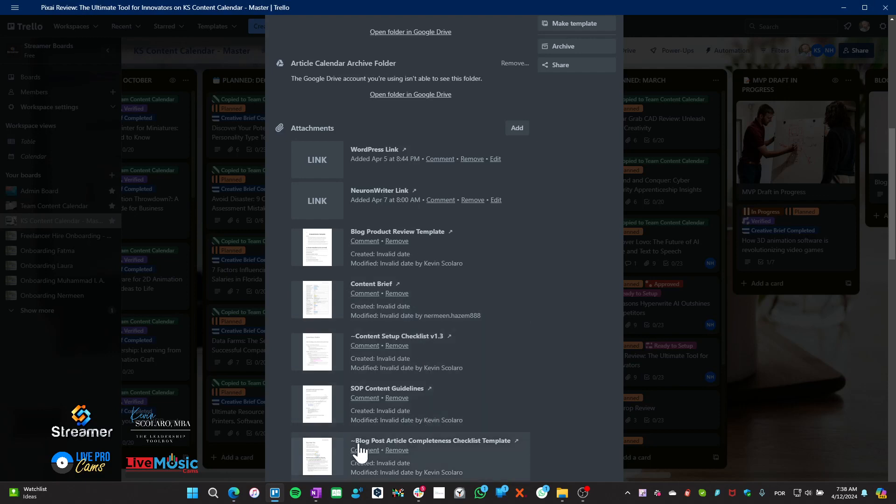
{"action": "left_click_drag", "start_coordinate": [327, 464], "coordinate": [319, 351]}
{"action": "scroll", "coordinate": [341, 355], "scroll_direction": "down", "scroll_amount": 2}
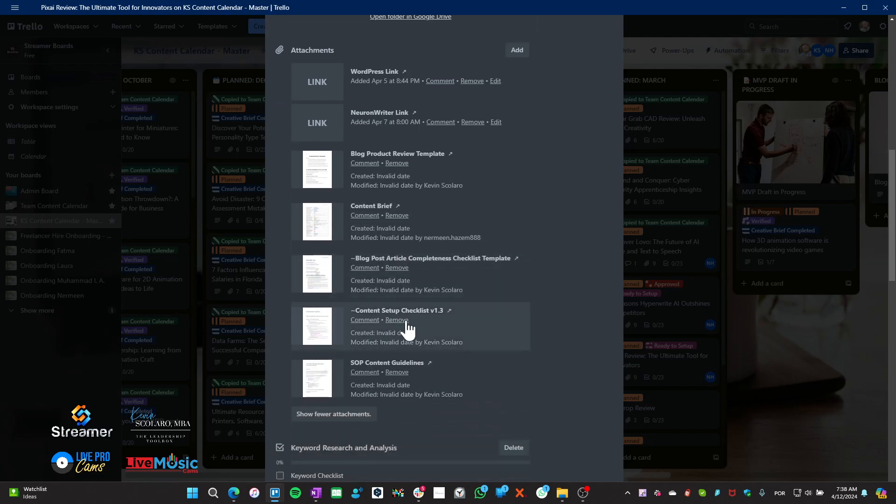
Confirm the order against the checklist and tick the 'Rearrange attachments' item
{"action": "key", "text": "alt+Tab"}
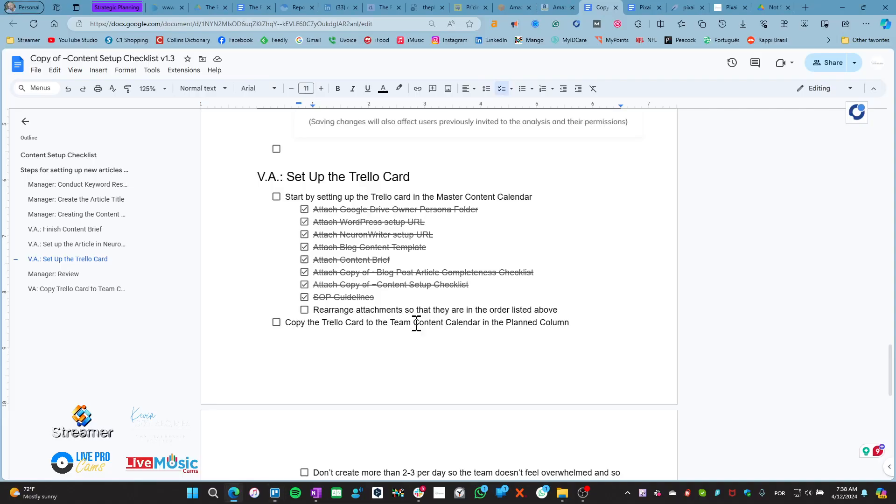
{"action": "key", "text": "alt+Tab"}
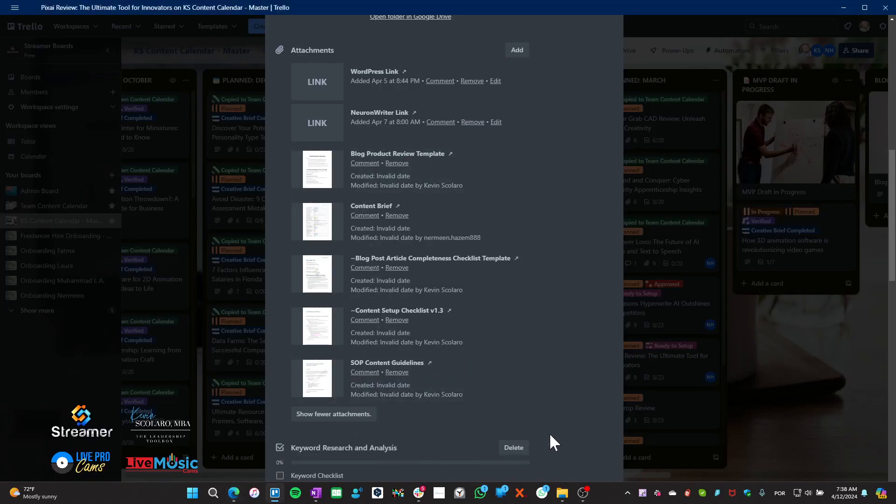
{"action": "key", "text": "alt+Tab"}
{"action": "left_click", "coordinate": [305, 311]}
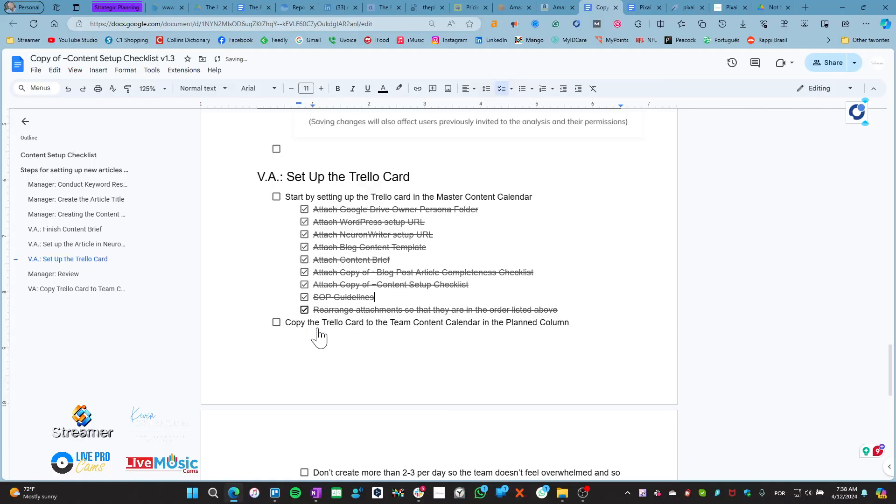
Tick 'Start by setting up the Trello card in the Master Content Calendar' and select the copy-card line
{"action": "left_click", "coordinate": [277, 197]}
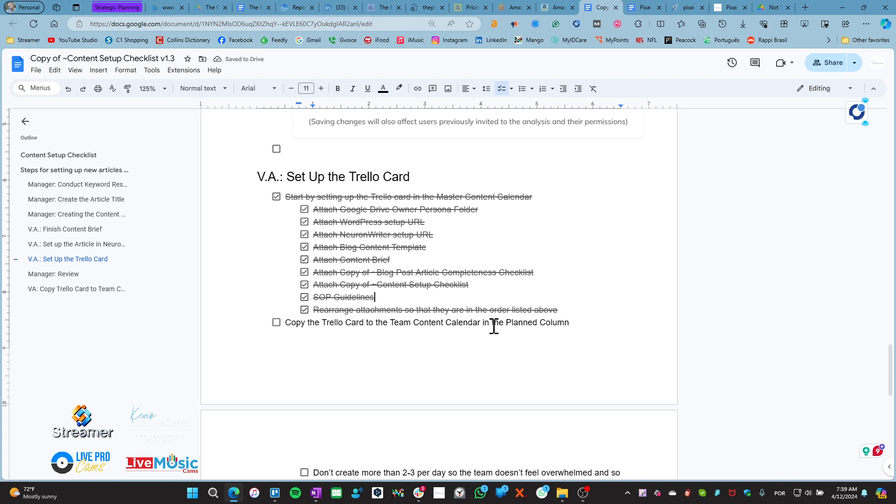
{"action": "left_click", "coordinate": [574, 318]}
{"action": "left_click_drag", "start_coordinate": [577, 323], "coordinate": [266, 326]}
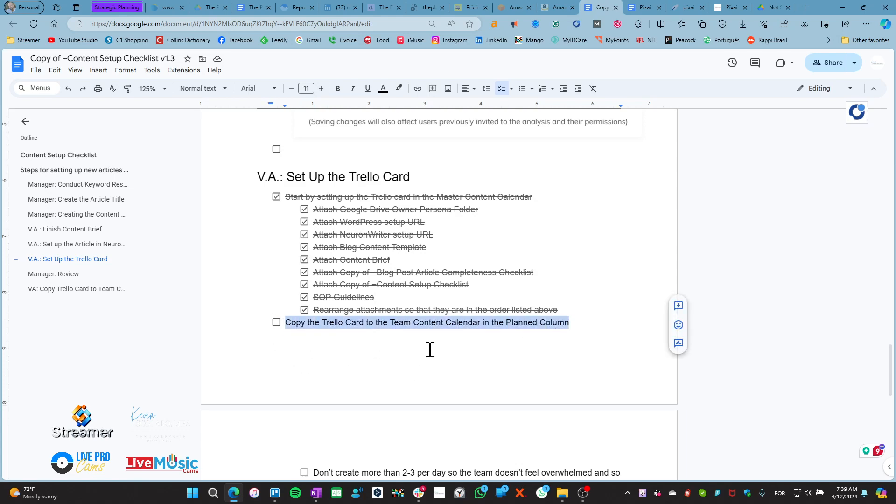
{"action": "scroll", "coordinate": [412, 371], "scroll_direction": "up", "scroll_amount": 15}
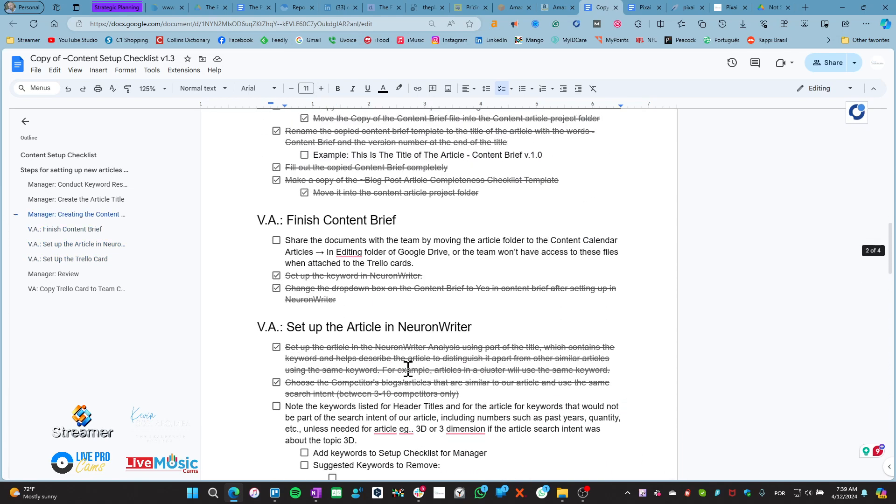
{"action": "scroll", "coordinate": [408, 368], "scroll_direction": "down", "scroll_amount": 2}
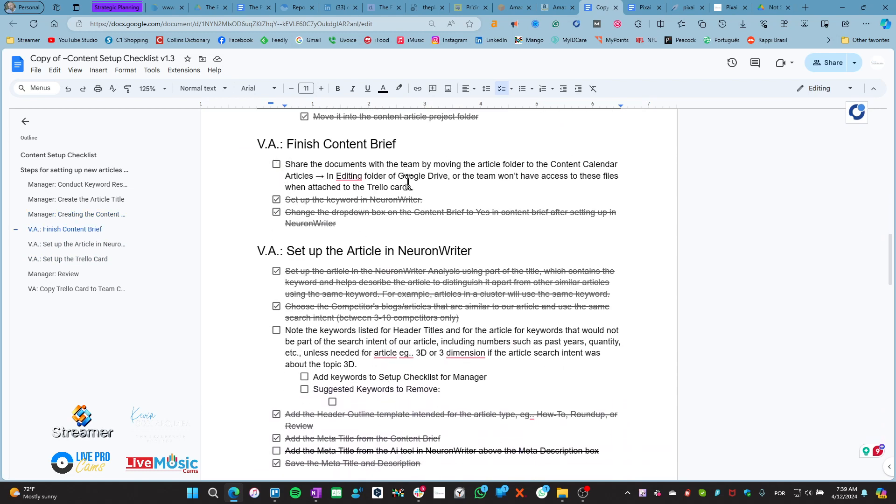
{"action": "left_click_drag", "start_coordinate": [424, 187], "coordinate": [291, 164]}
{"action": "left_click", "coordinate": [432, 206]}
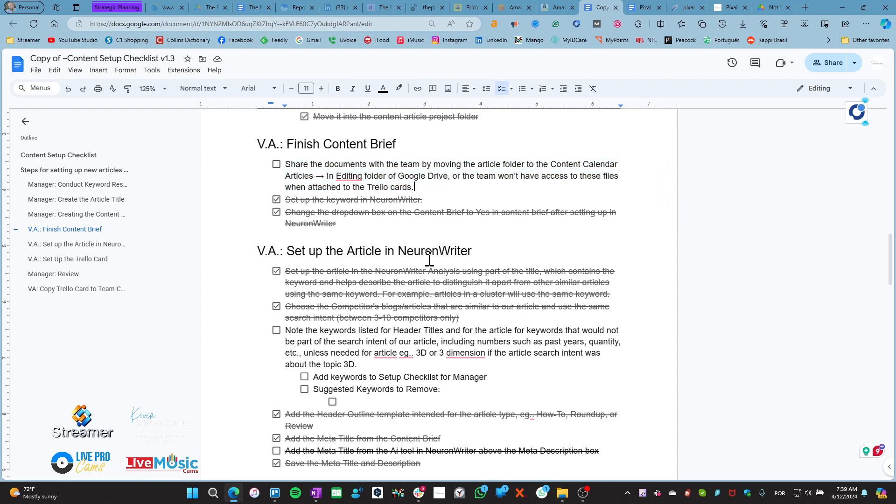
{"action": "scroll", "coordinate": [340, 430], "scroll_direction": "down", "scroll_amount": 10}
{"action": "scroll", "coordinate": [285, 416], "scroll_direction": "down", "scroll_amount": 5}
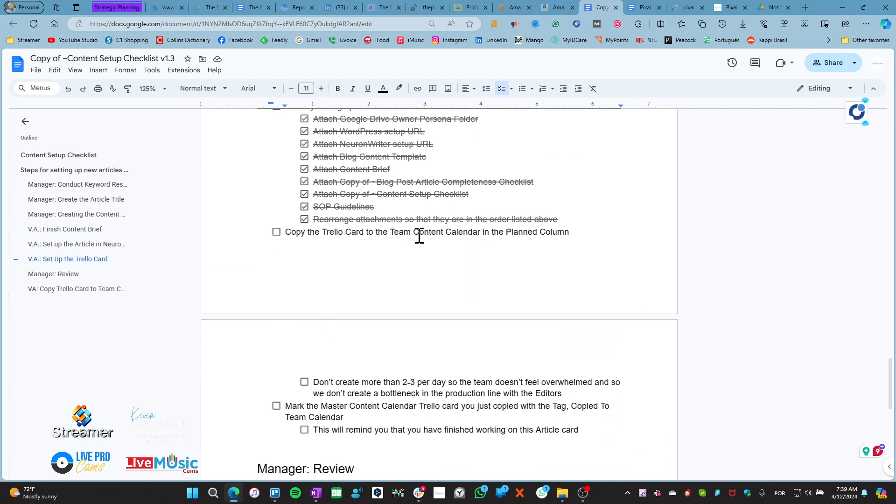
{"action": "scroll", "coordinate": [301, 354], "scroll_direction": "down", "scroll_amount": 3}
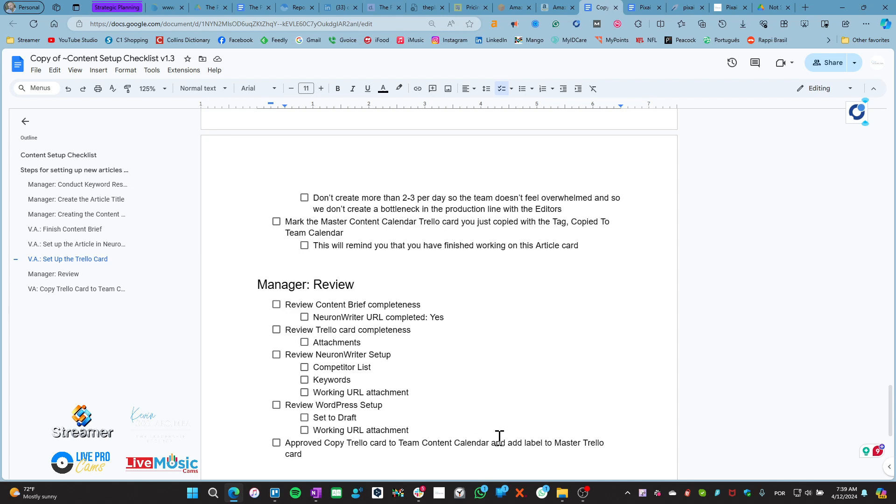
{"action": "left_click", "coordinate": [275, 493]}
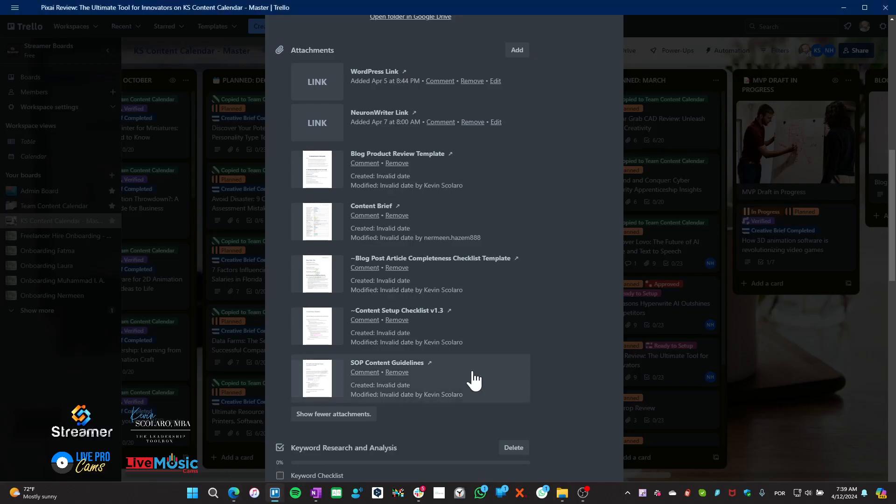
{"action": "scroll", "coordinate": [567, 238], "scroll_direction": "up", "scroll_amount": 10}
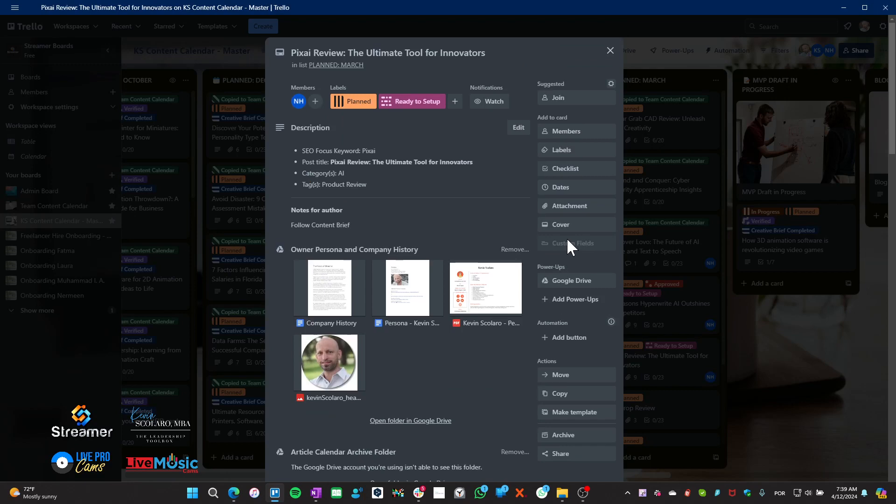
{"action": "left_click", "coordinate": [608, 55]}
{"action": "scroll", "coordinate": [685, 346], "scroll_direction": "down", "scroll_amount": 3}
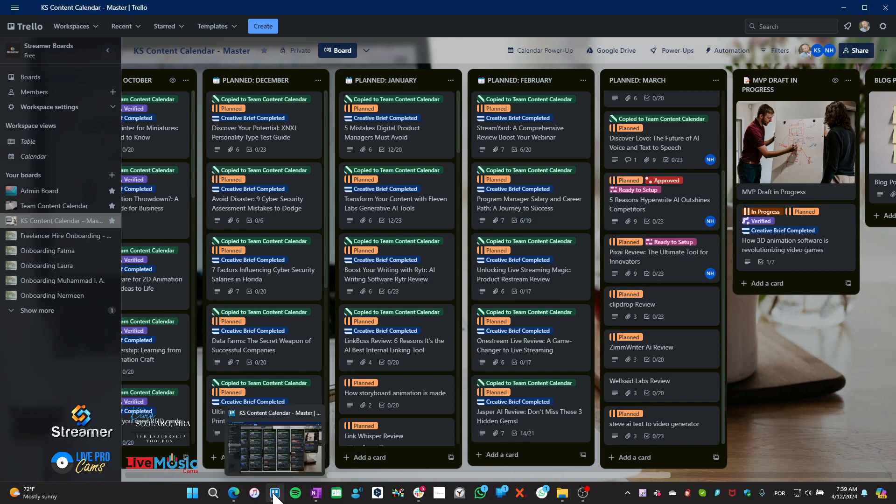
{"action": "left_click", "coordinate": [275, 495]}
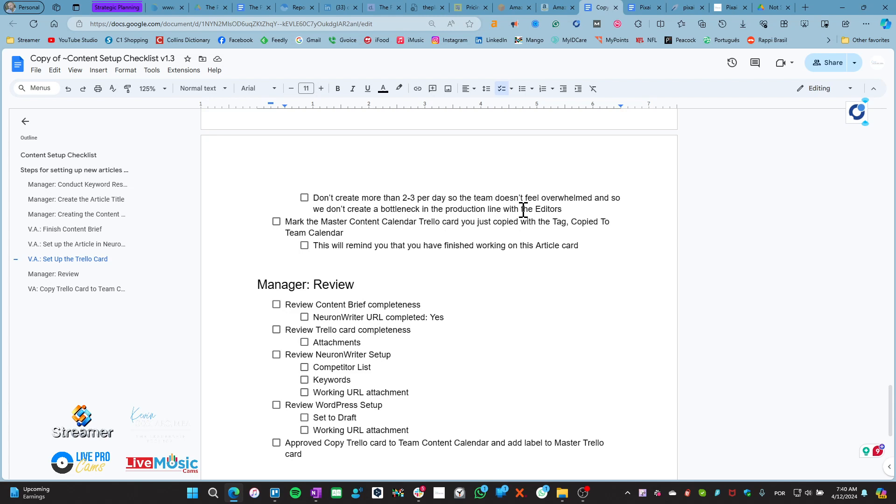
Open the Pixai Review card, review the daily card-limit item in the checklist, then return to the card
{"action": "left_click", "coordinate": [275, 493]}
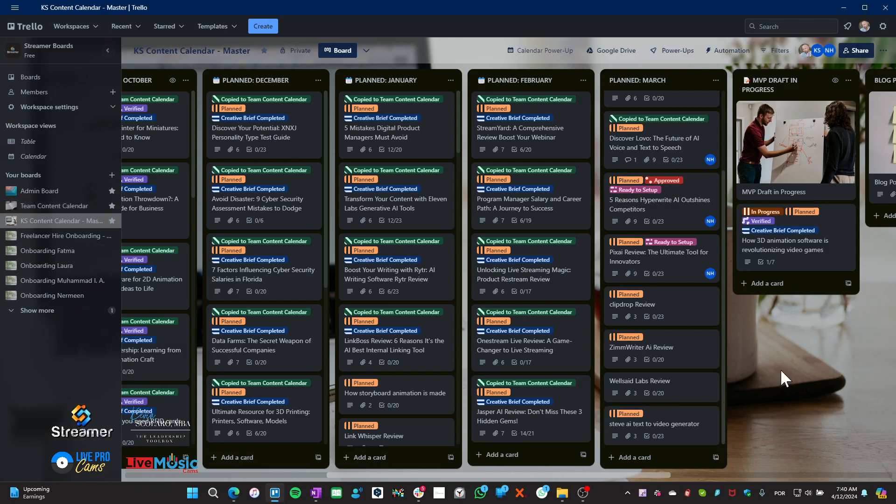
{"action": "left_click", "coordinate": [637, 255]}
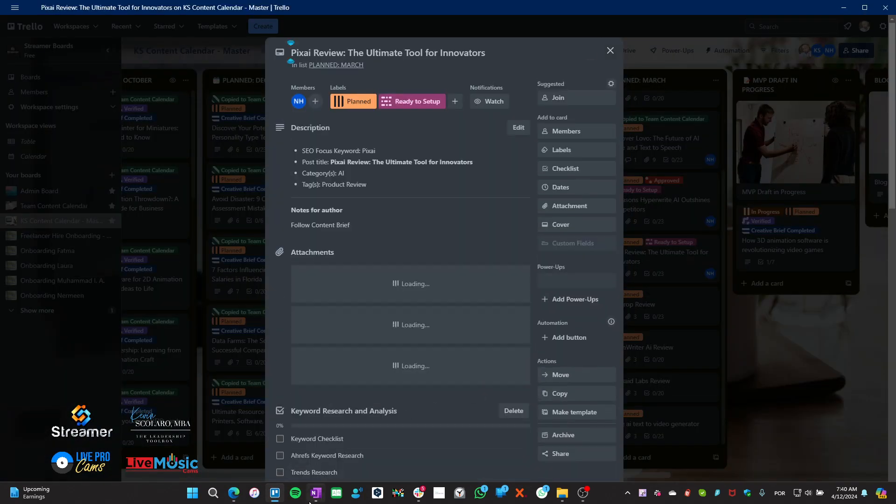
{"action": "left_click", "coordinate": [235, 493]}
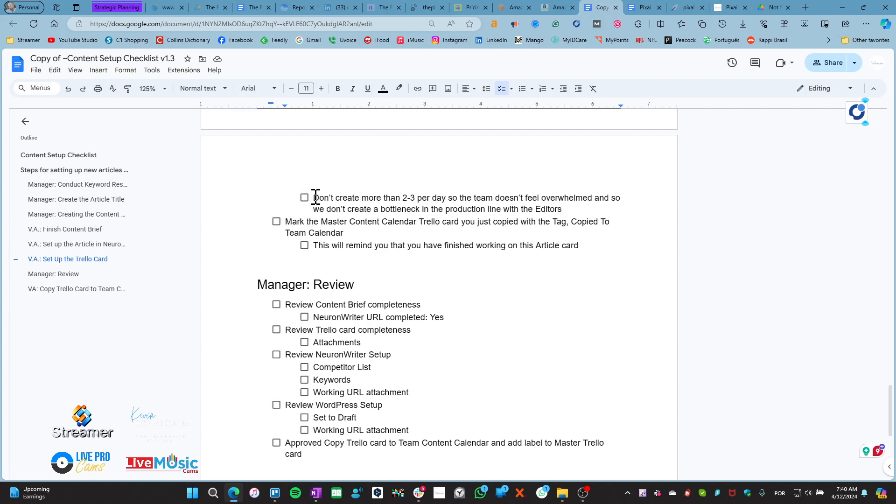
{"action": "left_click_drag", "start_coordinate": [315, 196], "coordinate": [588, 212]}
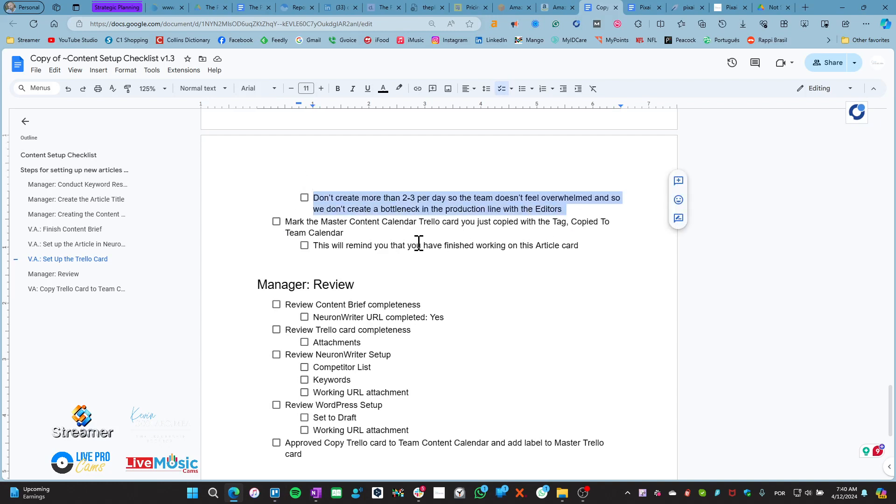
{"action": "left_click", "coordinate": [321, 195]}
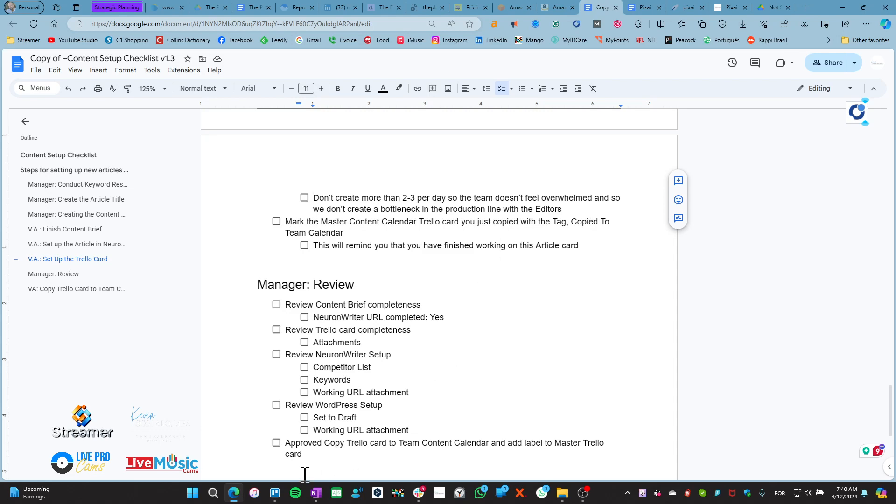
{"action": "left_click", "coordinate": [275, 493]}
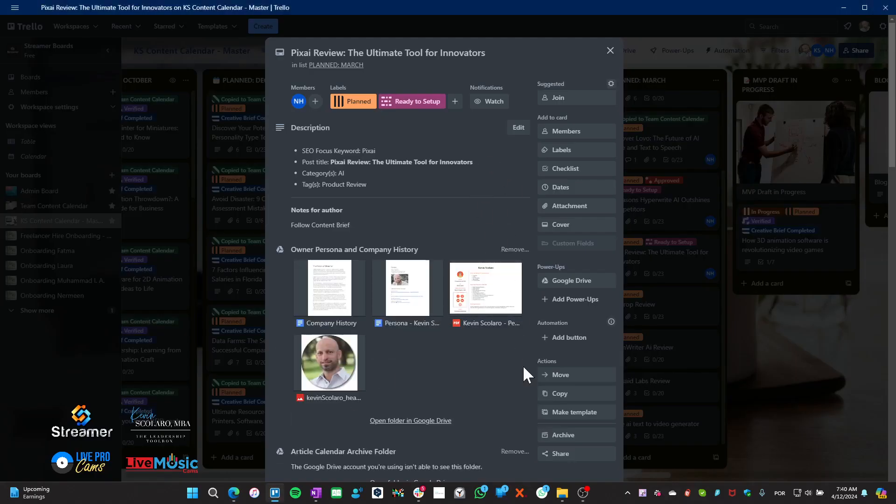
{"action": "scroll", "coordinate": [526, 401], "scroll_direction": "down", "scroll_amount": 2}
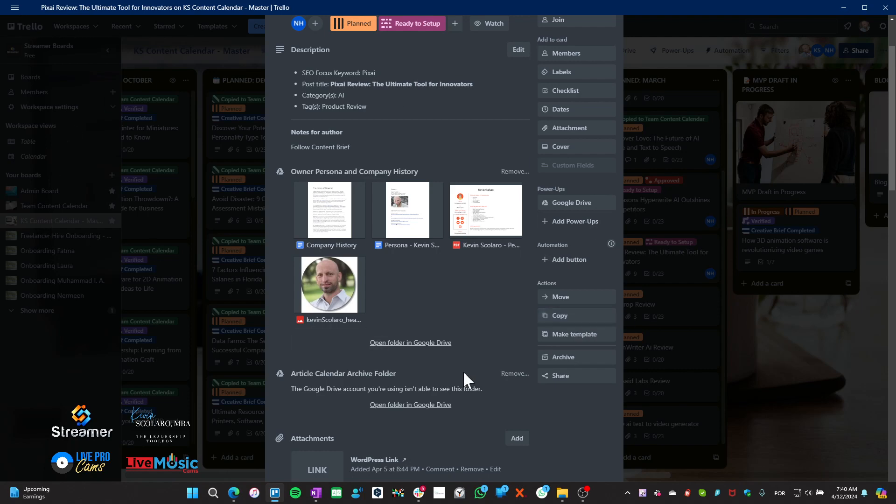
{"action": "scroll", "coordinate": [516, 348], "scroll_direction": "up", "scroll_amount": 2}
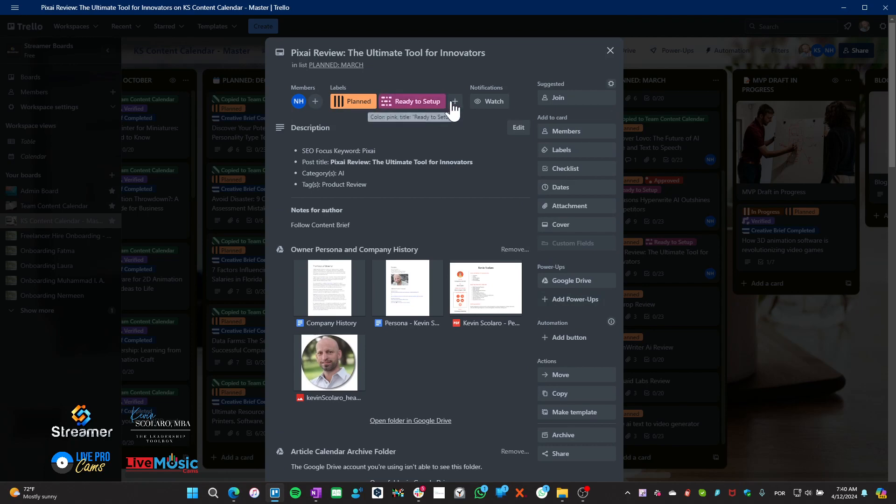
{"action": "left_click", "coordinate": [574, 150]}
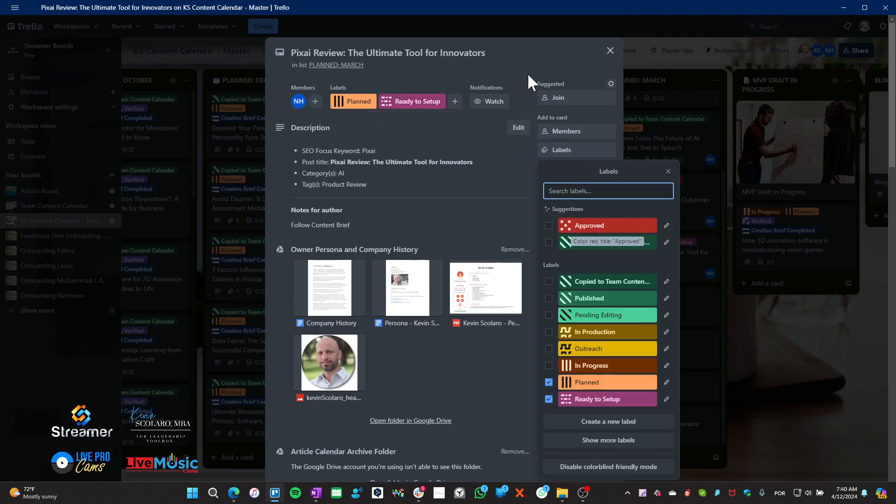
{"action": "left_click", "coordinate": [531, 46]}
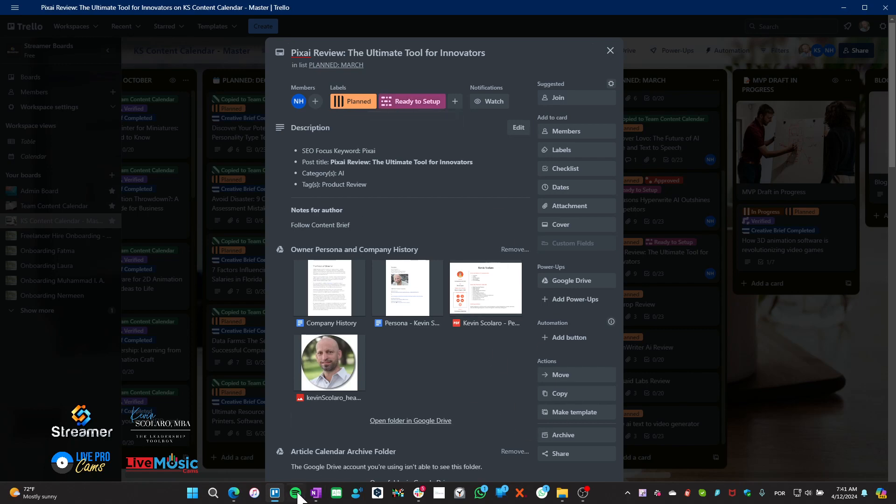
{"action": "left_click", "coordinate": [275, 493]}
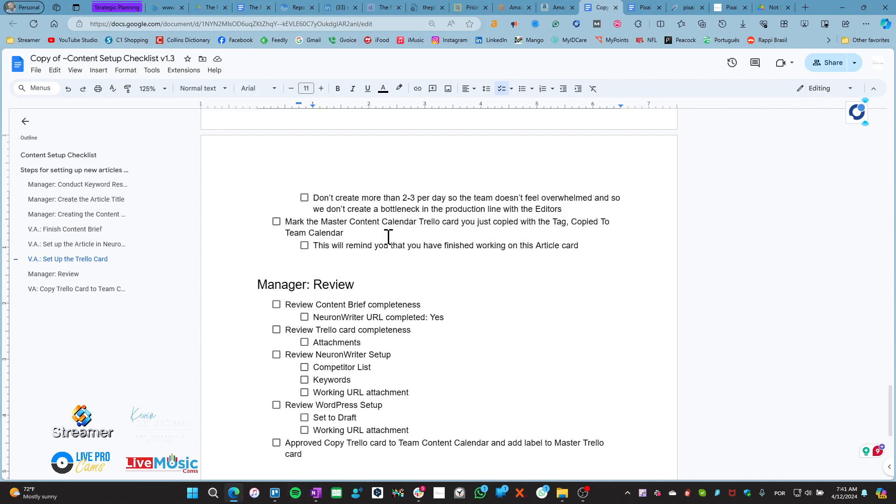
{"action": "left_click", "coordinate": [275, 493]}
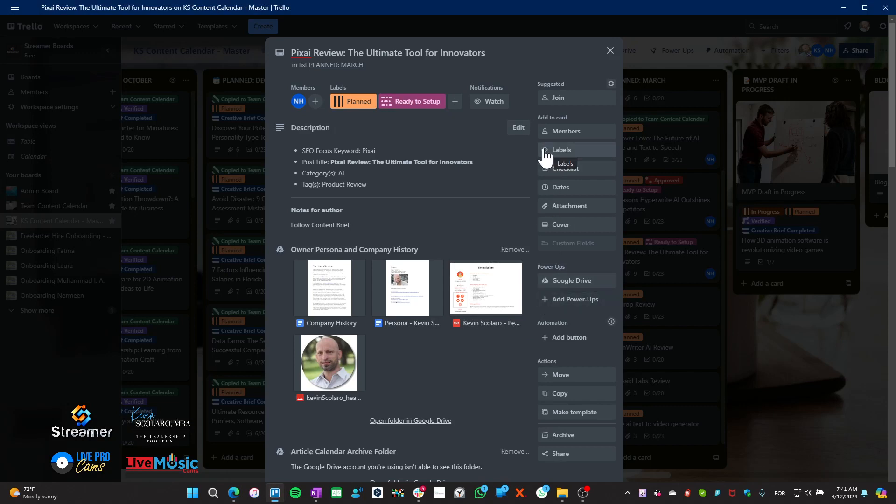
Add the Approved label to the Pixai Review card, recheck its labels, and minimise Trello
{"action": "left_click", "coordinate": [579, 151]}
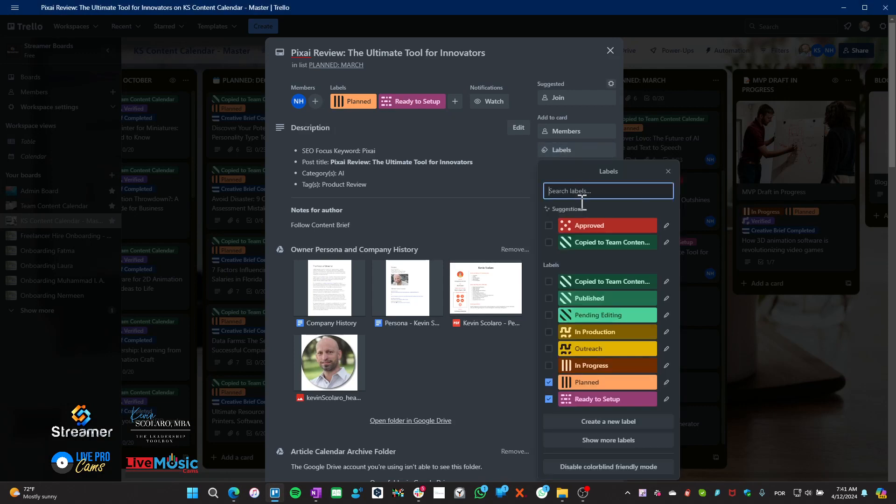
{"action": "left_click", "coordinate": [616, 228]}
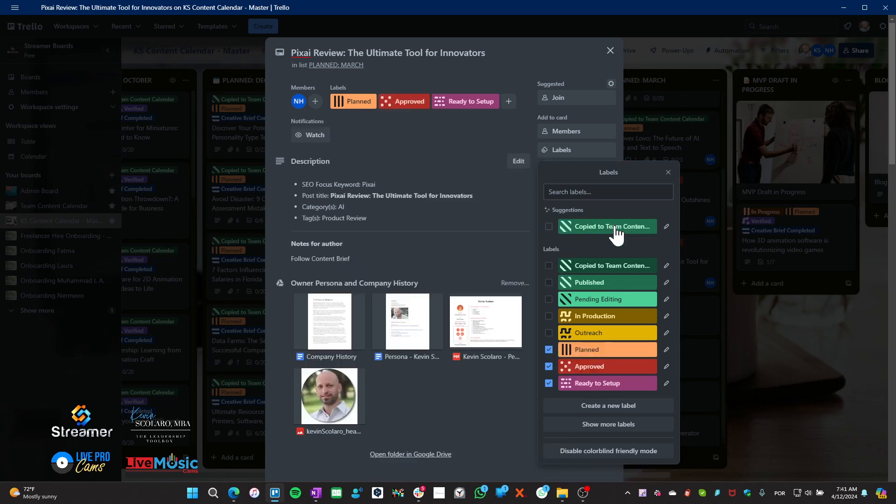
{"action": "left_click", "coordinate": [668, 173]}
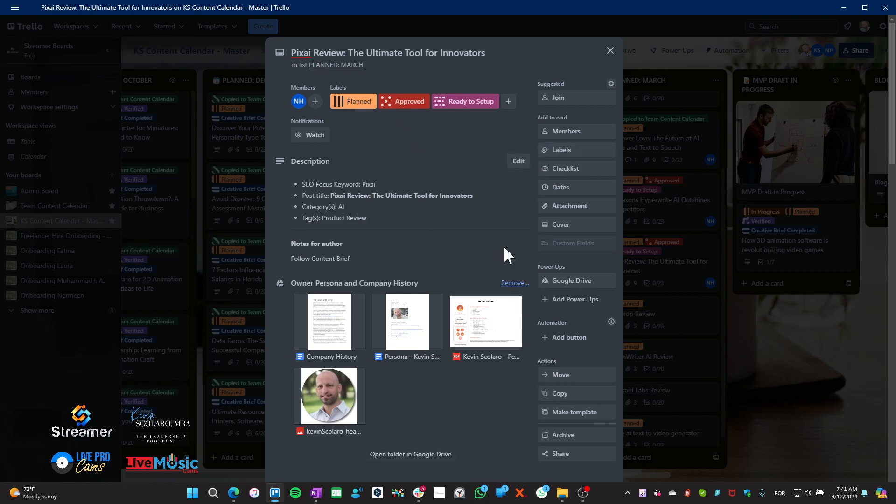
{"action": "left_click", "coordinate": [563, 150]}
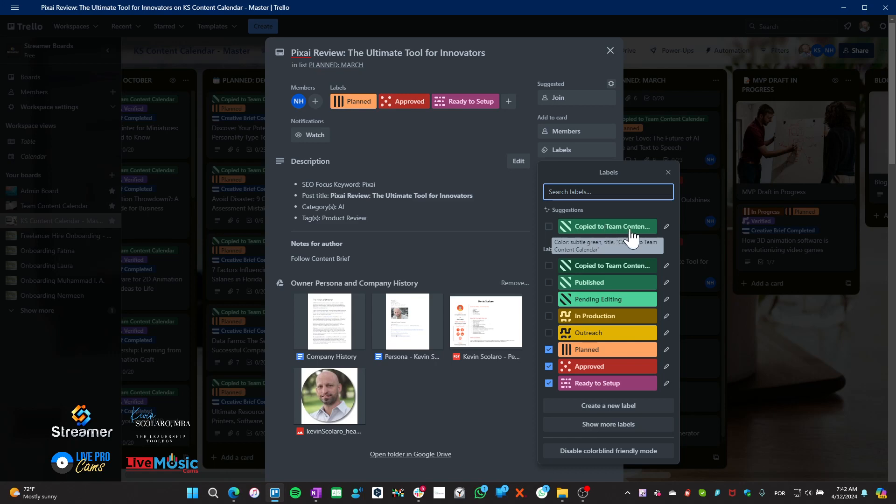
{"action": "left_click", "coordinate": [669, 172]}
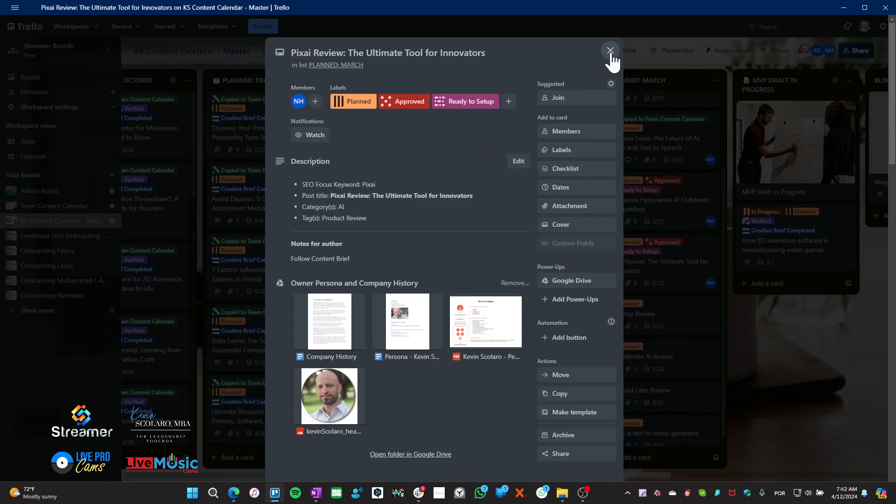
{"action": "left_click", "coordinate": [276, 494]}
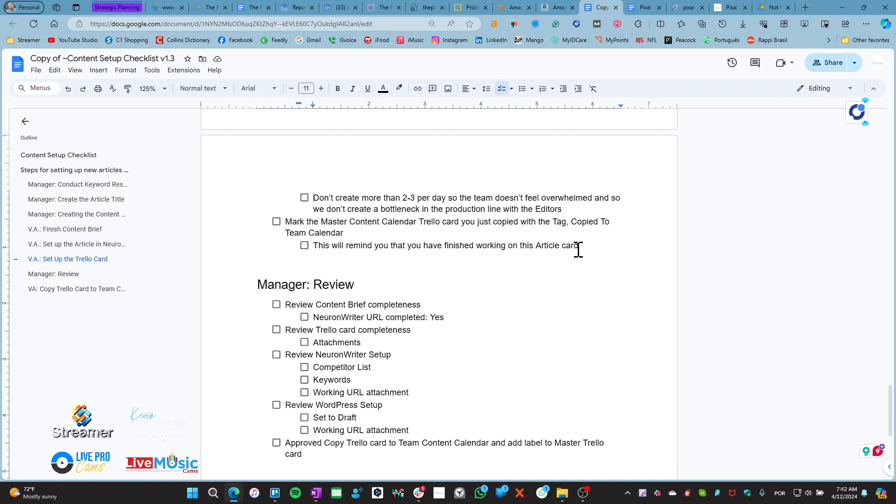
{"action": "left_click_drag", "start_coordinate": [585, 248], "coordinate": [286, 239]}
{"action": "scroll", "coordinate": [357, 276], "scroll_direction": "down", "scroll_amount": 4}
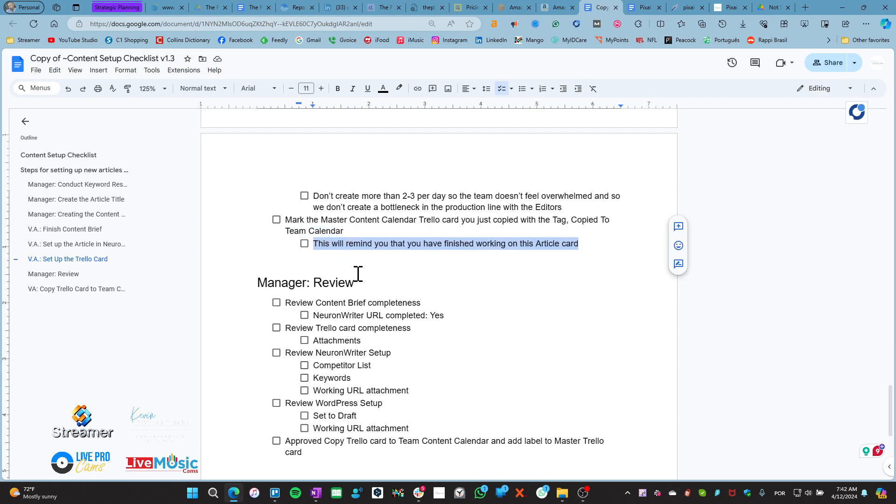
{"action": "scroll", "coordinate": [355, 271], "scroll_direction": "up", "scroll_amount": 2}
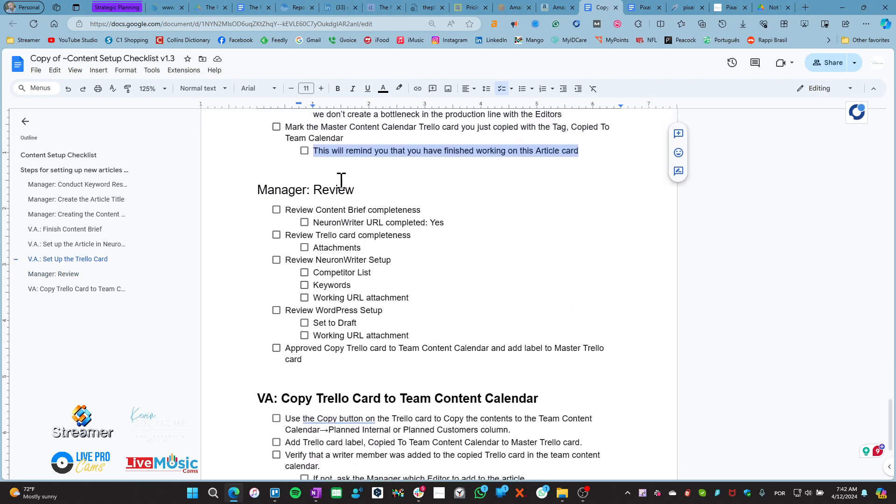
{"action": "left_click", "coordinate": [372, 191]}
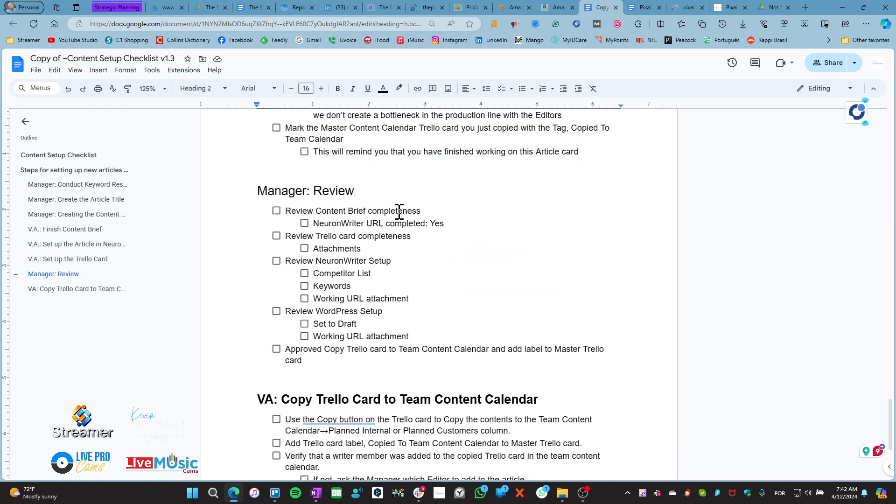
{"action": "left_click_drag", "start_coordinate": [428, 211], "coordinate": [274, 220]}
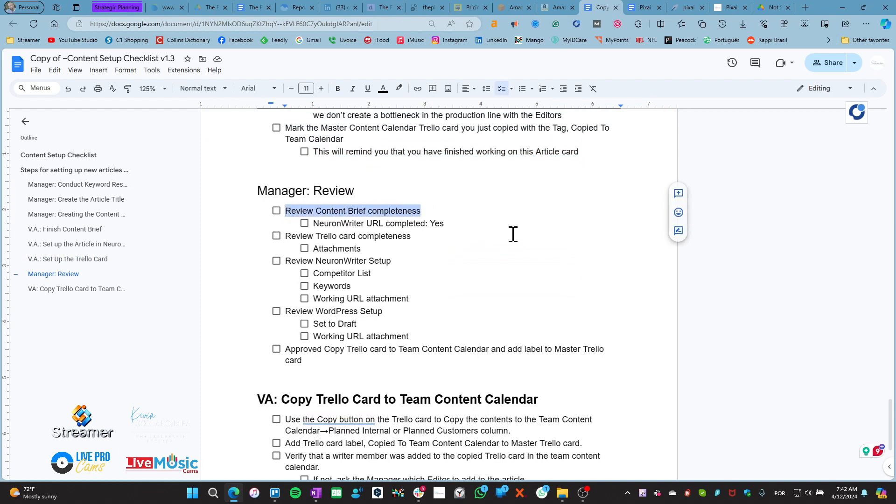
{"action": "left_click", "coordinate": [645, 7]}
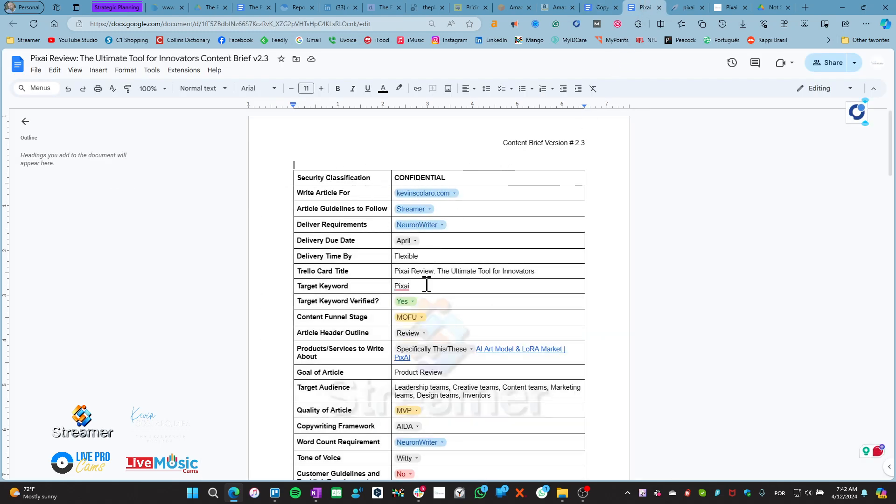
{"action": "scroll", "coordinate": [444, 420], "scroll_direction": "down", "scroll_amount": 4}
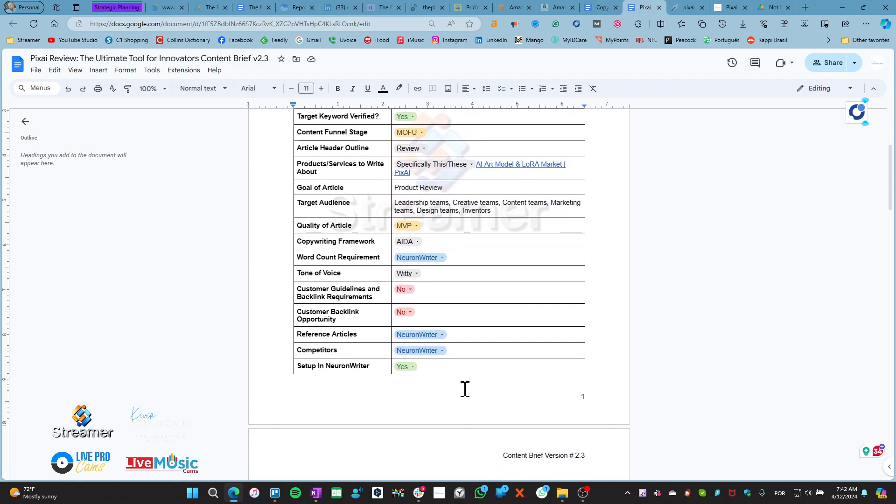
{"action": "left_click", "coordinate": [376, 372]}
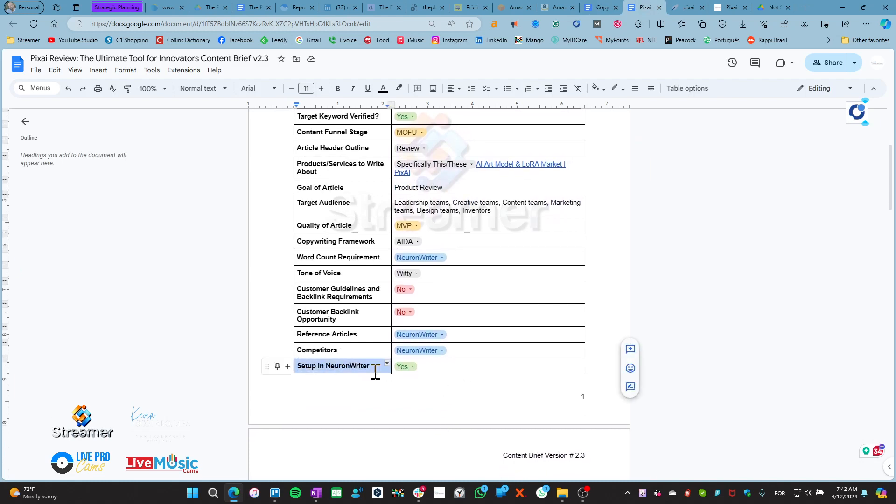
{"action": "left_click", "coordinate": [406, 368]}
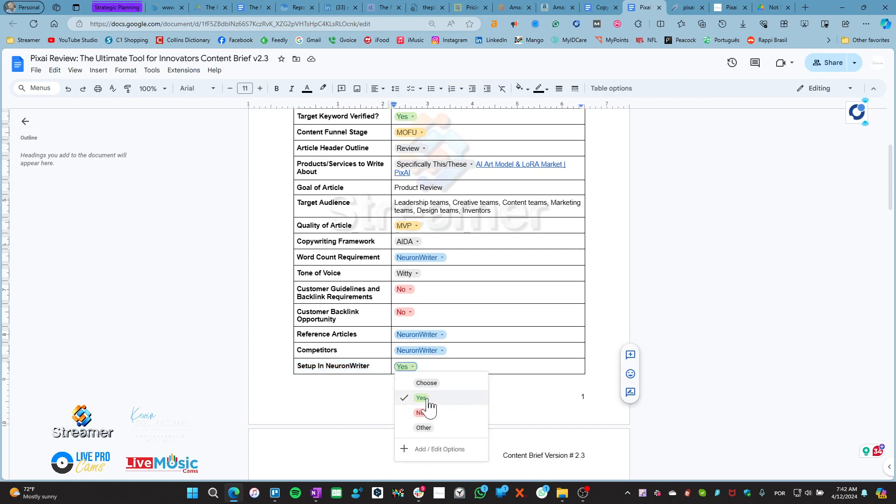
{"action": "left_click", "coordinate": [434, 367]}
{"action": "scroll", "coordinate": [493, 348], "scroll_direction": "up", "scroll_amount": 4}
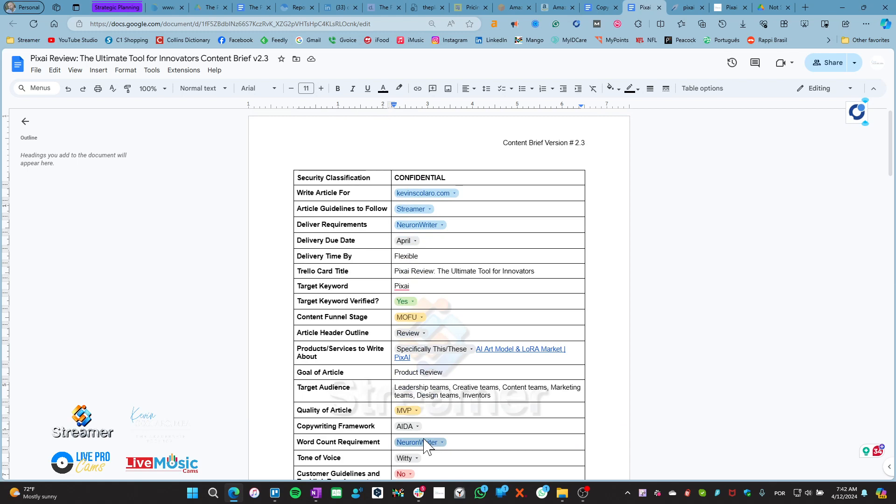
{"action": "left_click", "coordinate": [600, 7]}
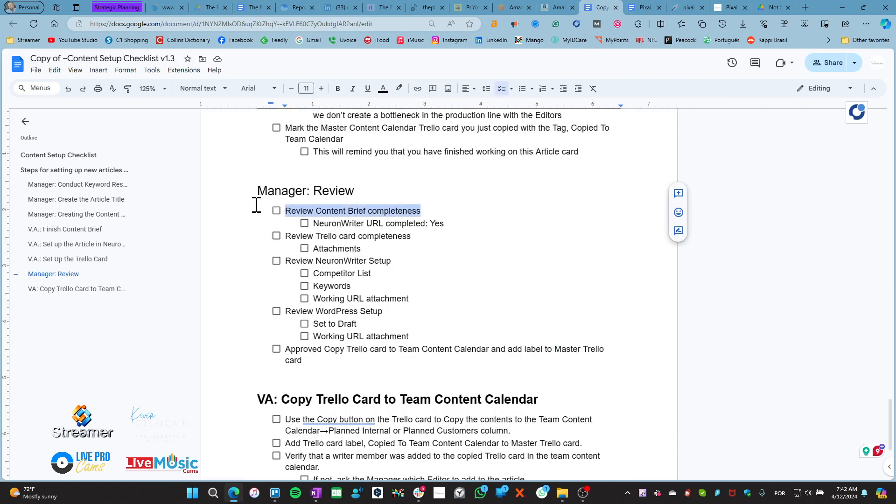
Tick Review Content Brief completeness, NeuronWriter URL completed, Attachments, Review Trello card completeness and Working URL attachment
{"action": "left_click", "coordinate": [275, 213]}
{"action": "left_click", "coordinate": [277, 213]}
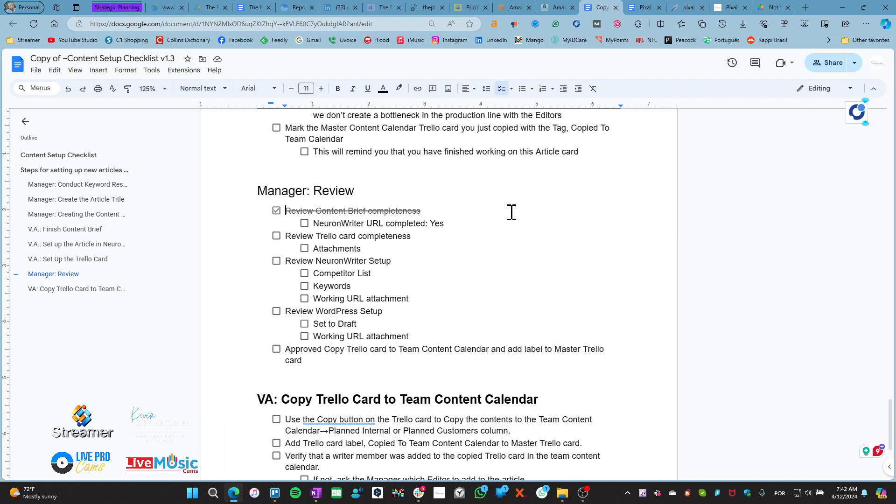
{"action": "left_click", "coordinate": [305, 223]}
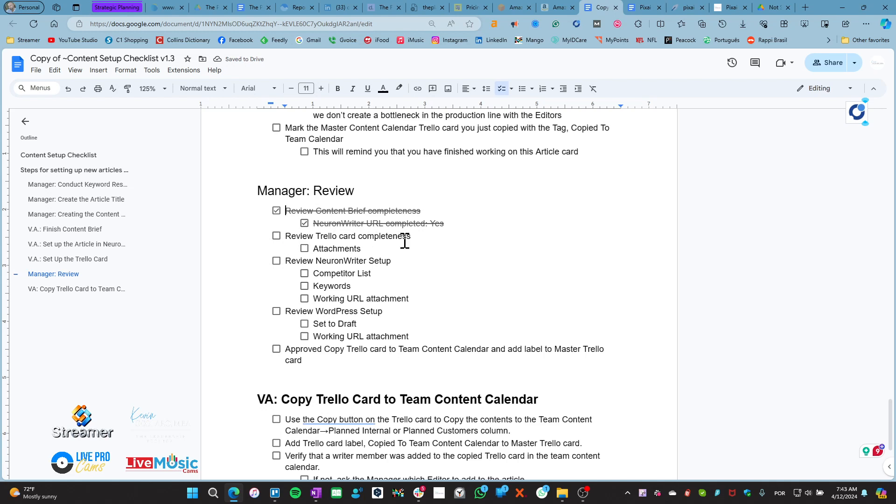
{"action": "left_click", "coordinate": [306, 249]}
{"action": "left_click", "coordinate": [276, 236]}
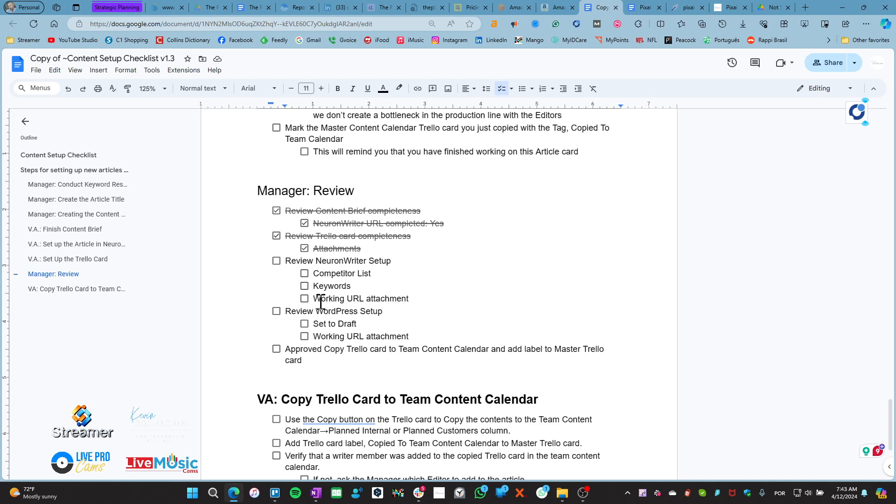
{"action": "left_click_drag", "start_coordinate": [323, 301], "coordinate": [403, 309]}
{"action": "left_click", "coordinate": [408, 303]}
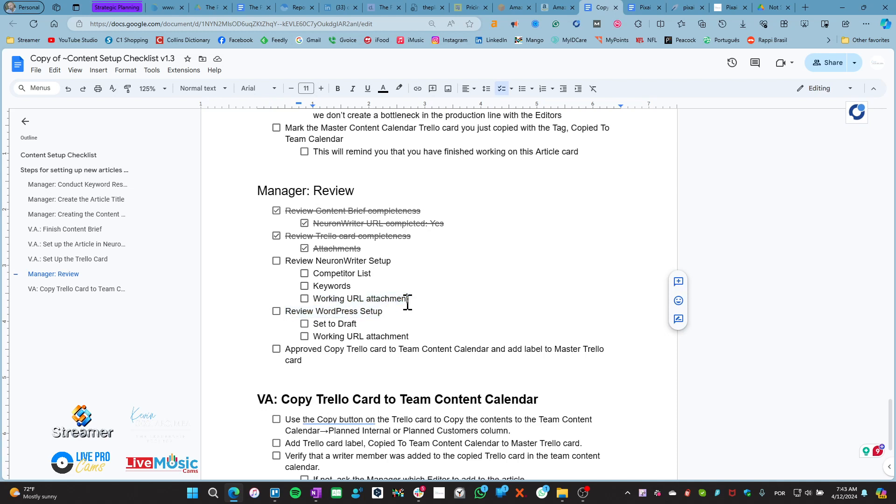
{"action": "left_click", "coordinate": [305, 299]}
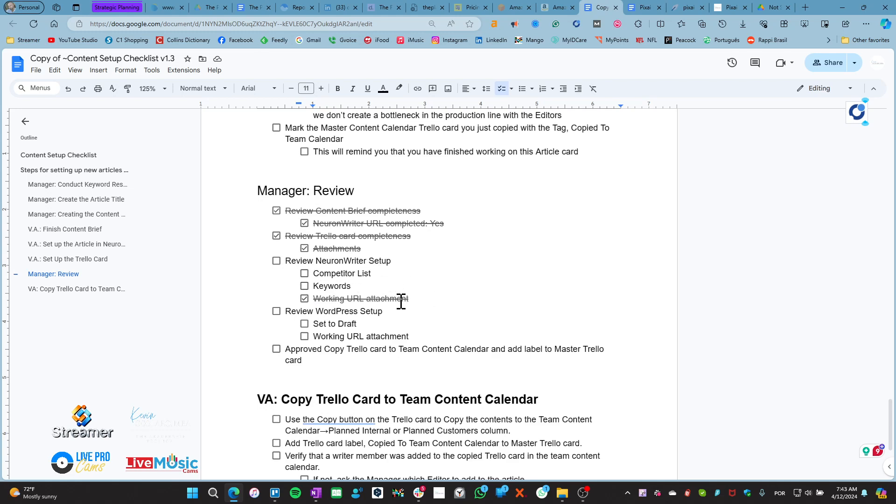
Click into the empty Suggested Keywords to Remove item, then bring up NeuronWriter's Pixai Review editor
{"action": "scroll", "coordinate": [400, 300], "scroll_direction": "up", "scroll_amount": 7}
{"action": "scroll", "coordinate": [397, 300], "scroll_direction": "up", "scroll_amount": 12}
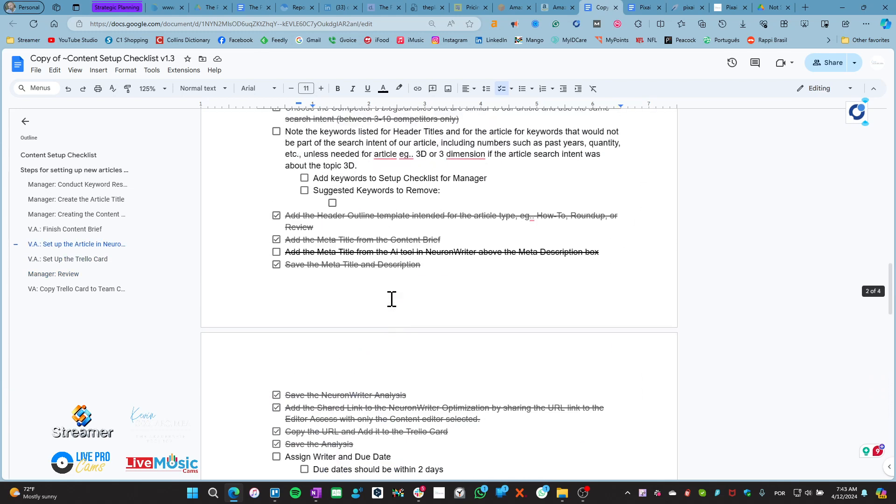
{"action": "scroll", "coordinate": [392, 300], "scroll_direction": "up", "scroll_amount": 1}
{"action": "left_click_drag", "start_coordinate": [350, 310], "coordinate": [312, 303]}
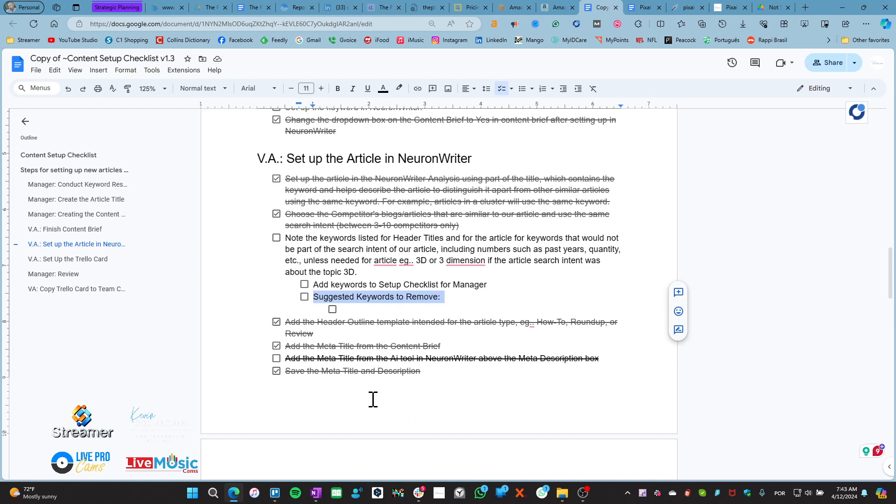
{"action": "left_click", "coordinate": [363, 309]}
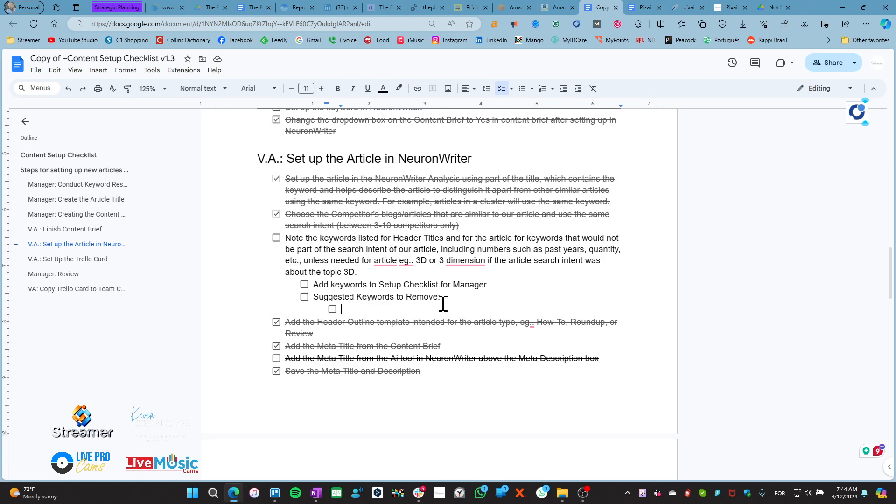
{"action": "left_click", "coordinate": [690, 8]}
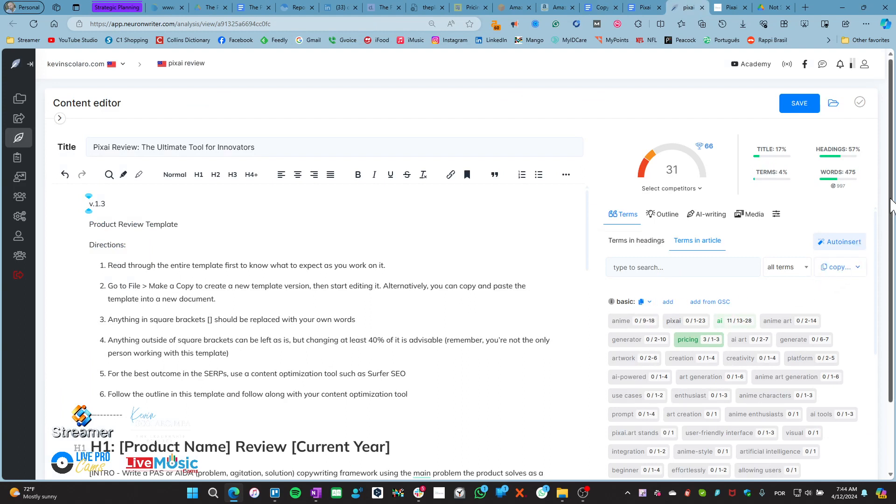
View NeuronWriter's Terms in headings suggestions for H1 and H2/H3, then return to the checklist
{"action": "left_click_drag", "start_coordinate": [890, 207], "coordinate": [892, 292]}
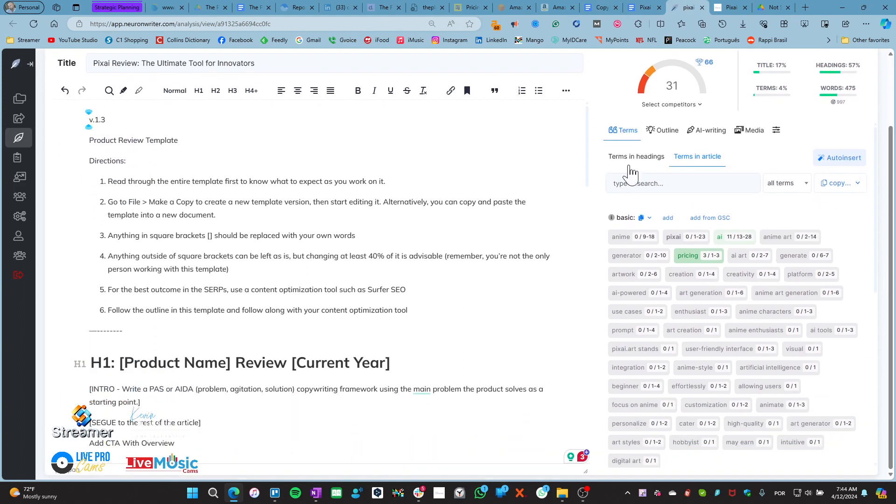
{"action": "left_click", "coordinate": [631, 160]}
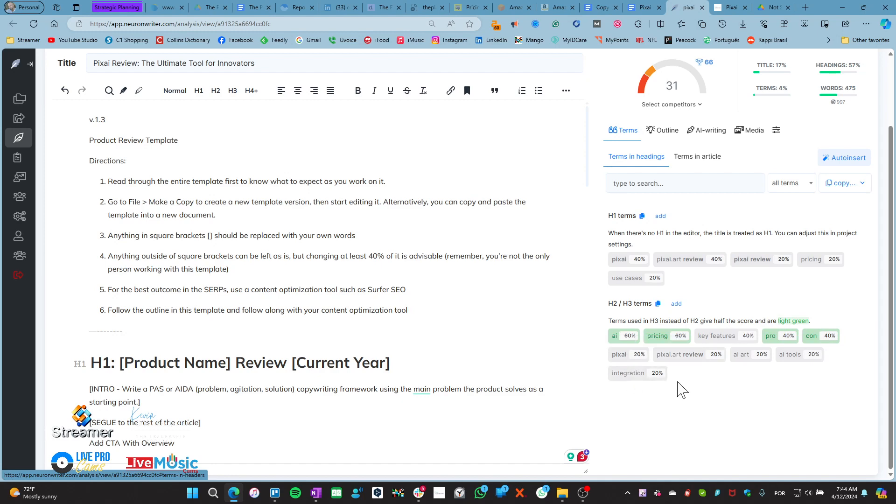
{"action": "scroll", "coordinate": [273, 313], "scroll_direction": "up", "scroll_amount": 2}
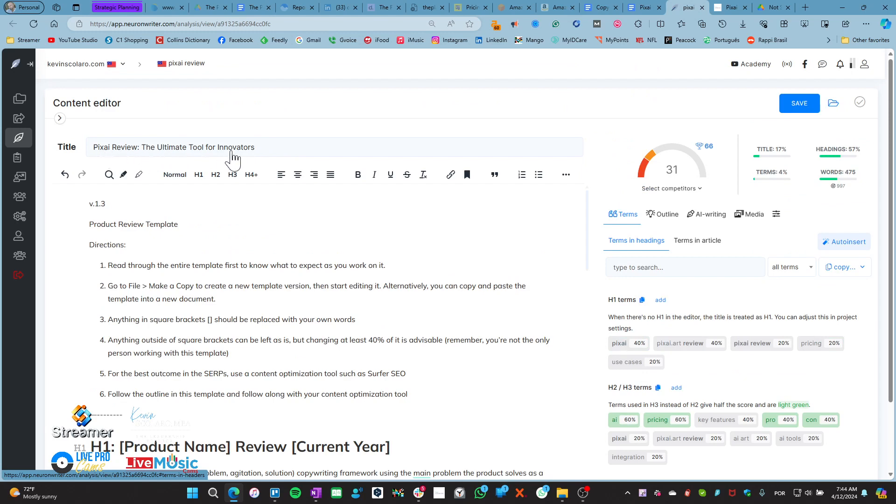
{"action": "left_click", "coordinate": [609, 9]}
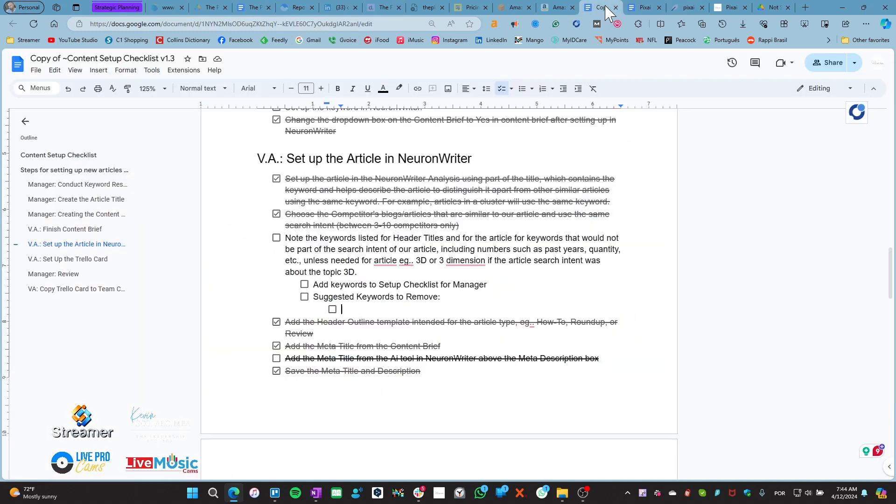
Check the brief's Trello Card Title, then open NeuronWriter's meta title and description editor
{"action": "left_click", "coordinate": [646, 7]}
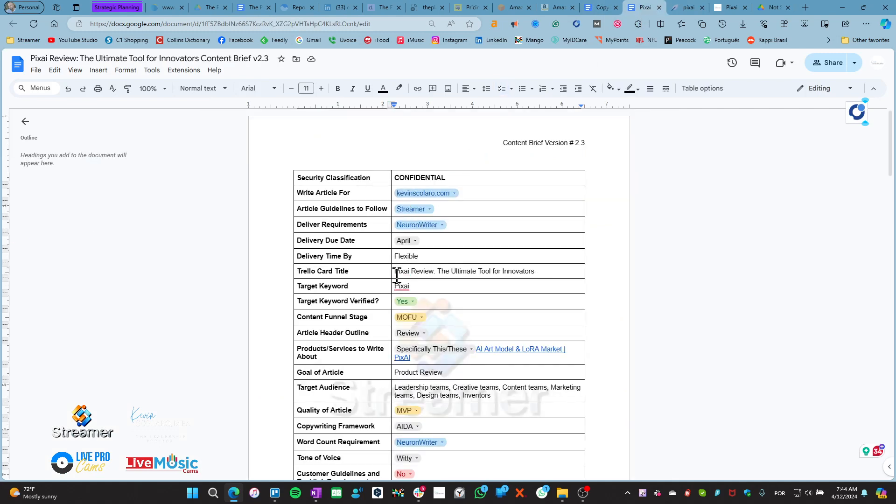
{"action": "left_click_drag", "start_coordinate": [397, 272], "coordinate": [545, 273]}
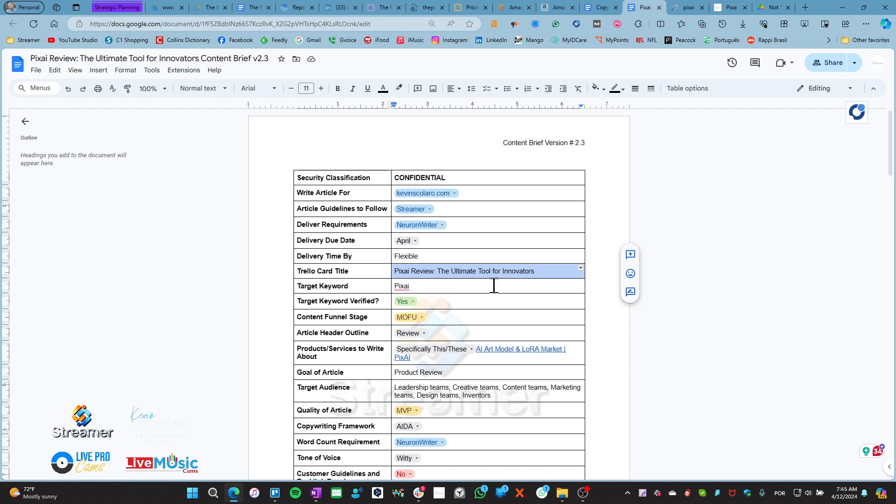
{"action": "left_click", "coordinate": [689, 7]}
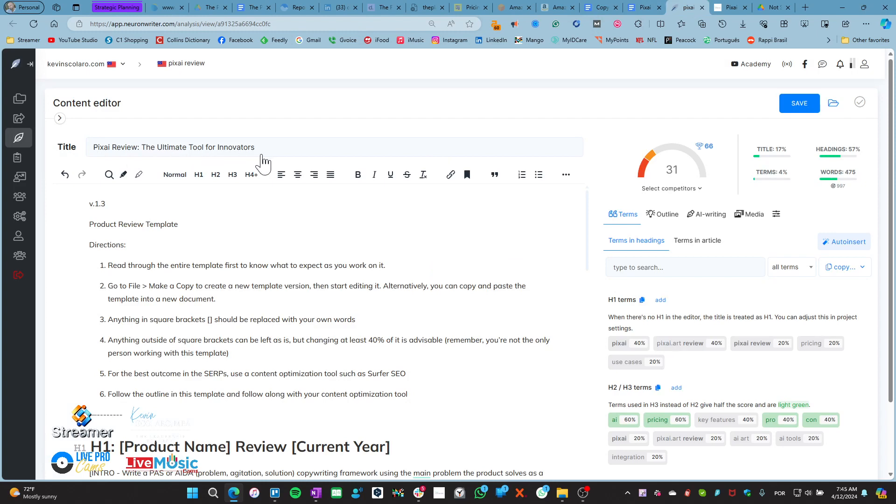
{"action": "left_click", "coordinate": [603, 7]}
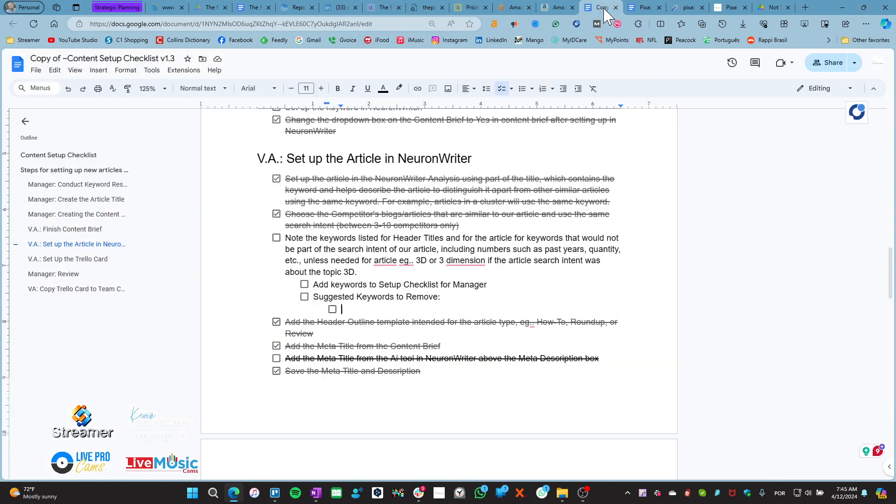
{"action": "left_click", "coordinate": [644, 8]}
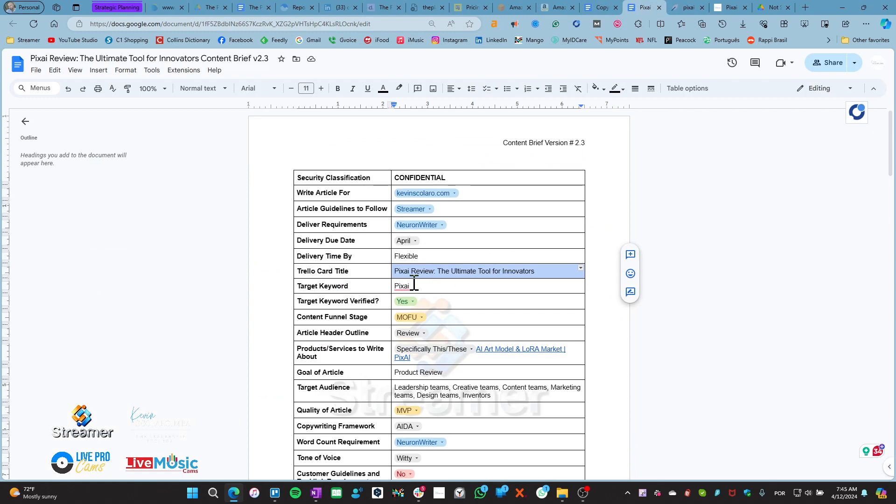
{"action": "left_click", "coordinate": [554, 273]}
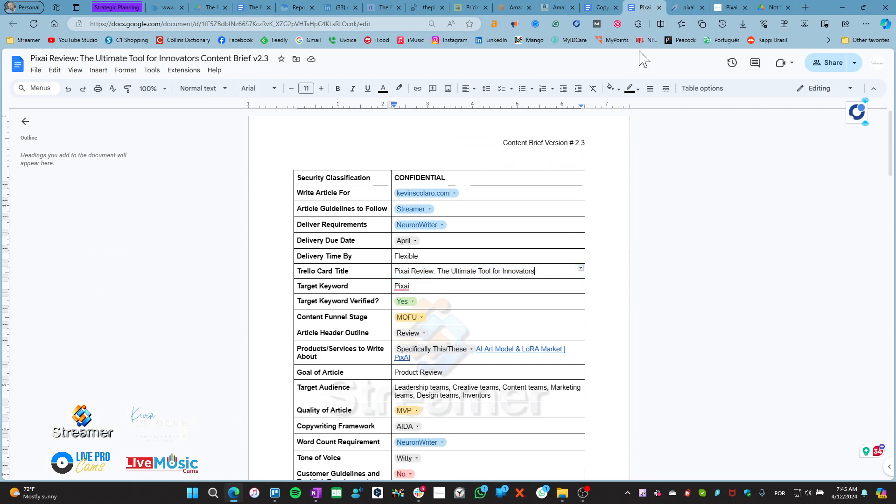
{"action": "left_click", "coordinate": [685, 8]}
{"action": "left_click", "coordinate": [225, 148]}
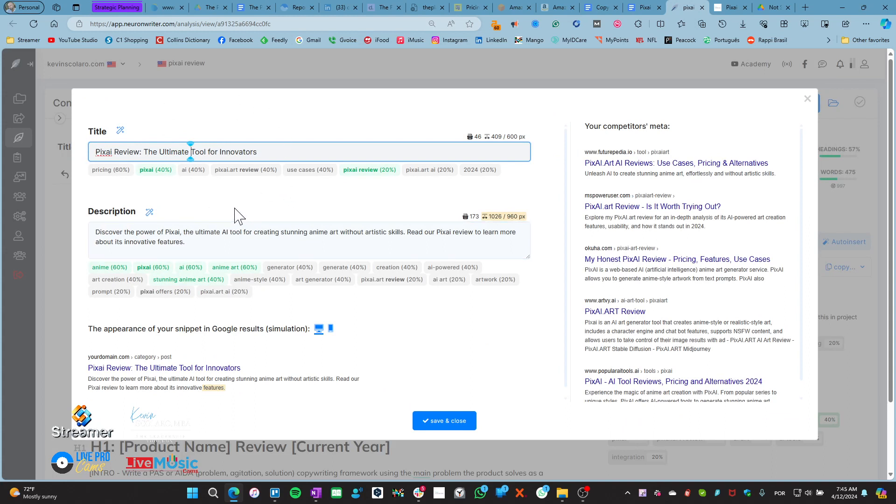
Select the meta title 'Pixai Review: The Ultimate Tool for Innovators', then close the editor unchanged
{"action": "left_click", "coordinate": [212, 204]}
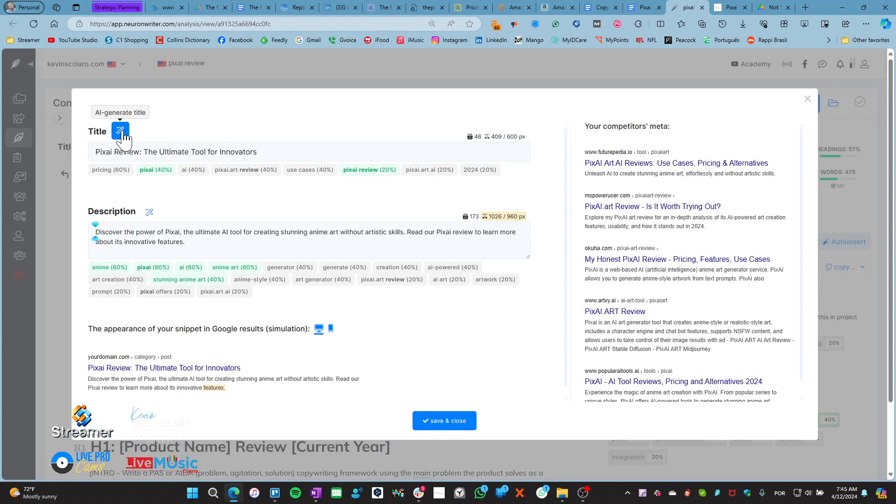
{"action": "left_click", "coordinate": [220, 152]}
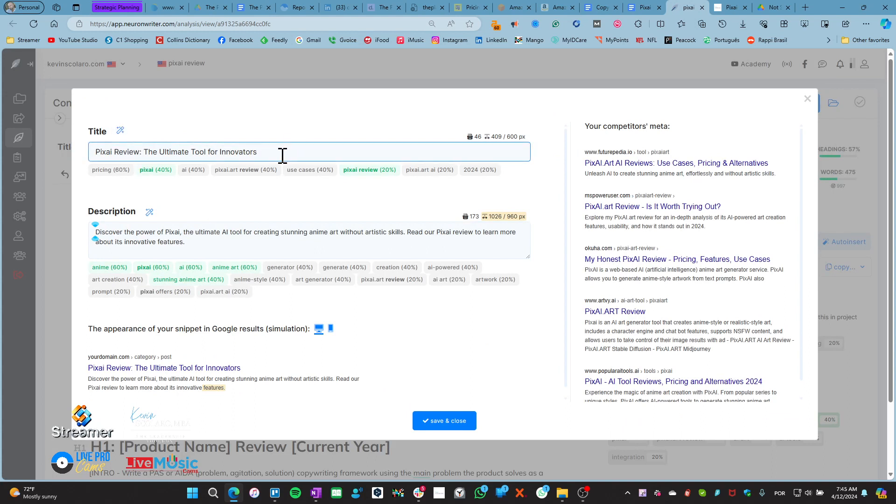
{"action": "left_click_drag", "start_coordinate": [280, 154], "coordinate": [96, 153]}
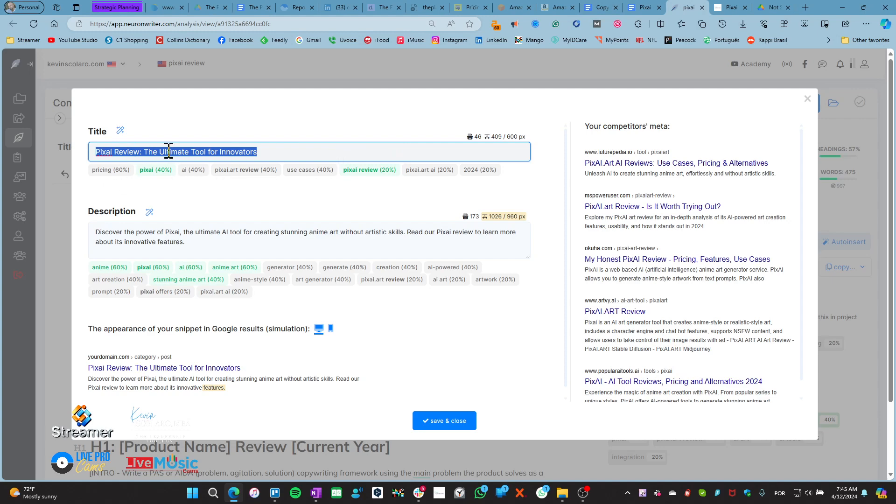
{"action": "left_click", "coordinate": [186, 200]}
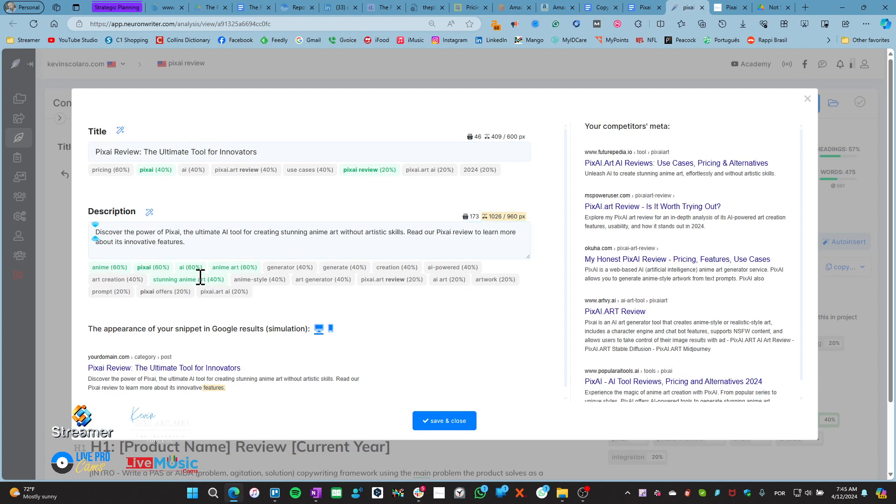
{"action": "left_click", "coordinate": [808, 100]}
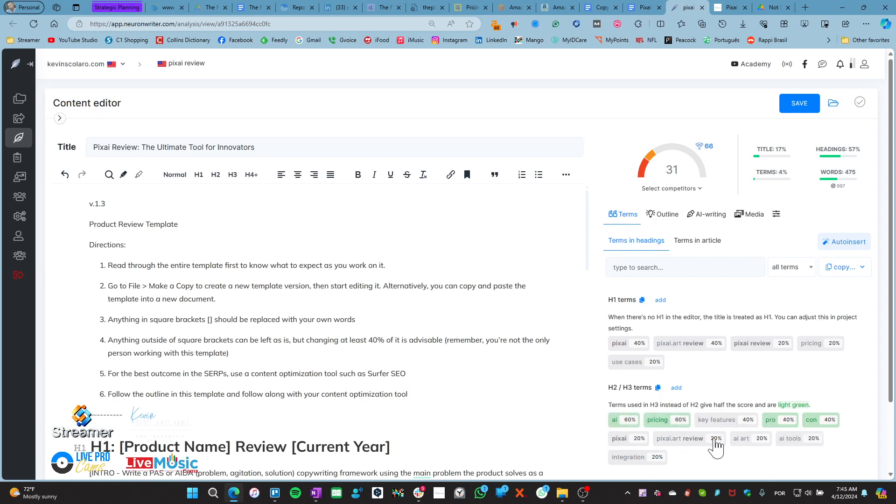
Reopen the meta editor from the Title field to see title, description and competitors' meta
{"action": "left_click", "coordinate": [260, 149]}
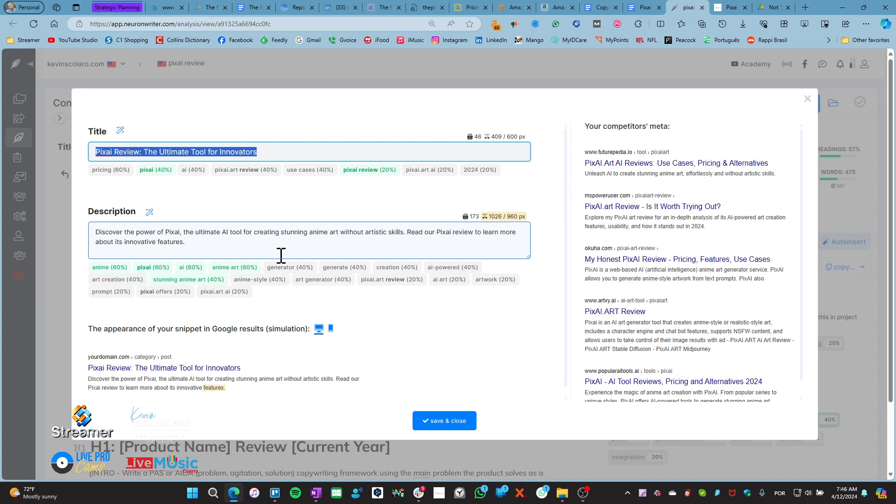
Check the description's 173 characters and 1026/960 px length, then go to the Pixai Review brief
{"action": "left_click_drag", "start_coordinate": [189, 243], "coordinate": [157, 243]}
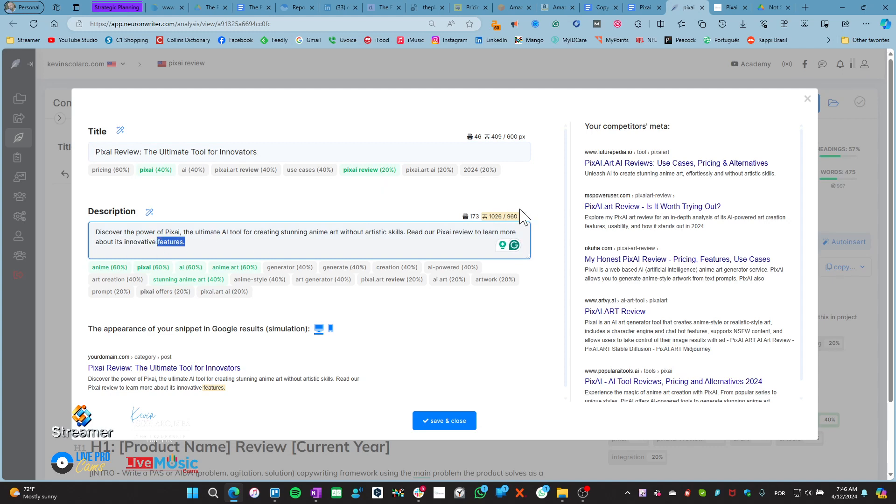
{"action": "mouse_move", "coordinate": [507, 216]}
{"action": "mouse_move", "coordinate": [507, 216]}
{"action": "left_mouse_down"}
{"action": "mouse_move", "coordinate": [527, 218]}
{"action": "mouse_move", "coordinate": [488, 217]}
{"action": "mouse_move", "coordinate": [503, 217]}
{"action": "left_mouse_up"}
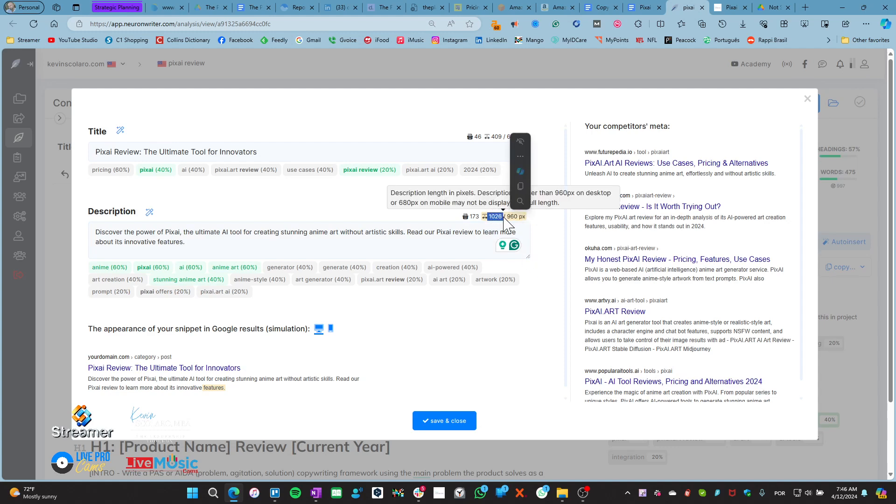
{"action": "double_click", "coordinate": [475, 217]}
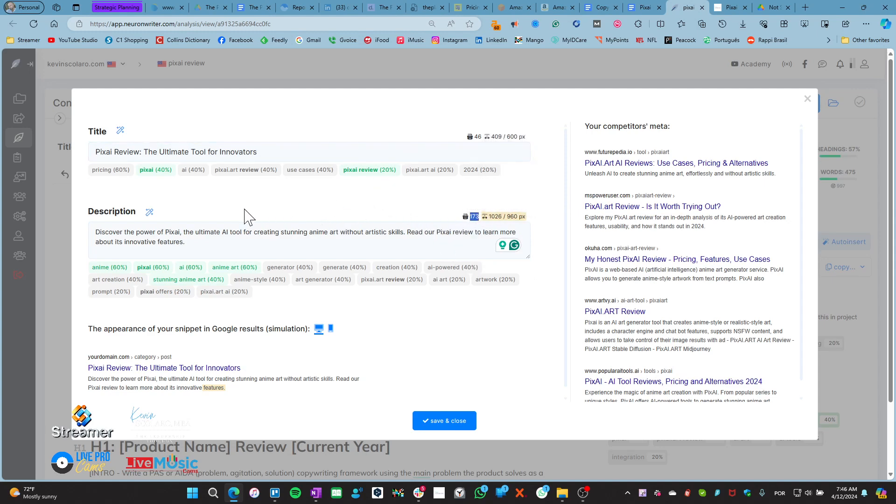
{"action": "left_click", "coordinate": [220, 217]}
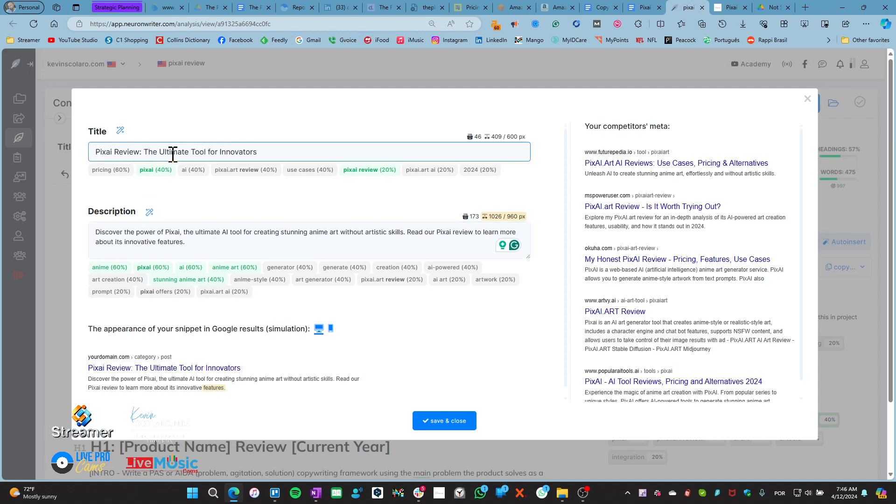
{"action": "left_click", "coordinate": [603, 8]}
{"action": "left_click", "coordinate": [645, 7]}
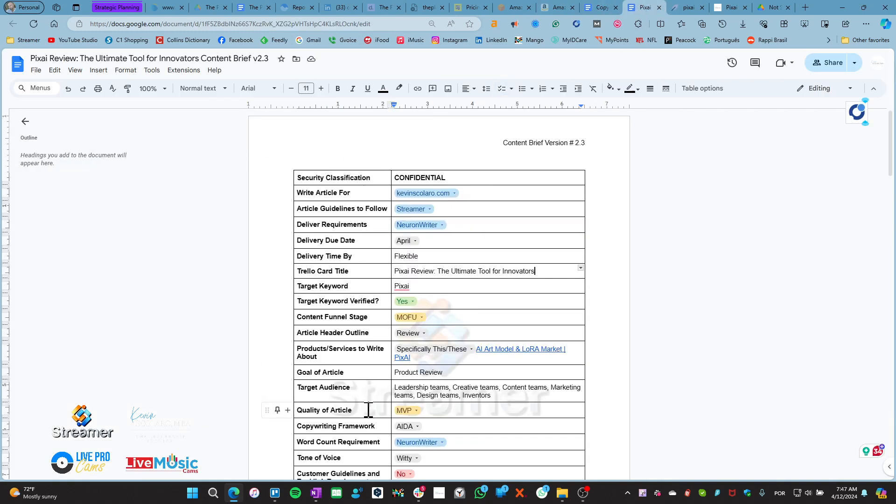
Review the brief's AIDA framework, Witty tone and MVP quality, then return to NeuronWriter's meta editor
{"action": "scroll", "coordinate": [370, 402], "scroll_direction": "down", "scroll_amount": 2}
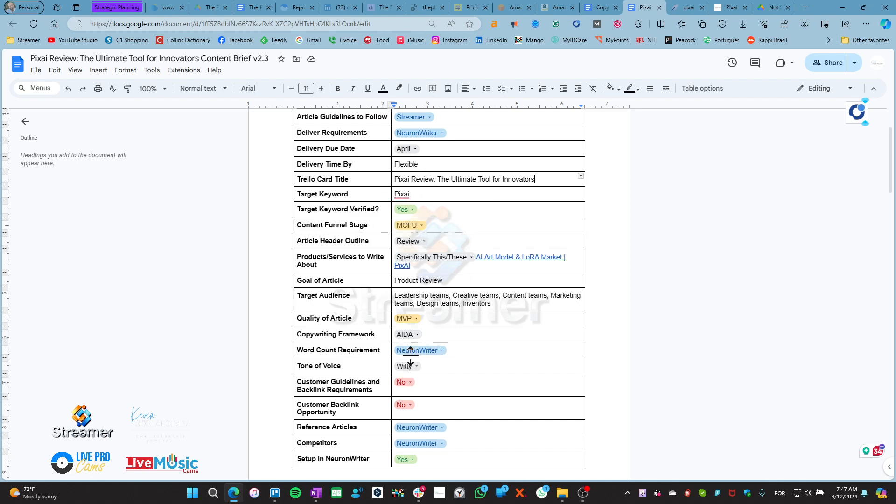
{"action": "left_click", "coordinate": [671, 8]}
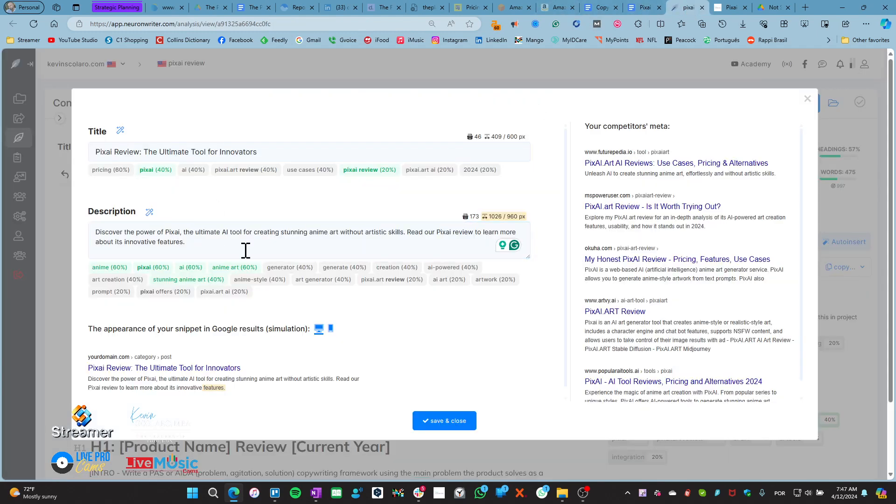
Click into the meta description, then close the editor without saving
{"action": "left_click", "coordinate": [195, 244]}
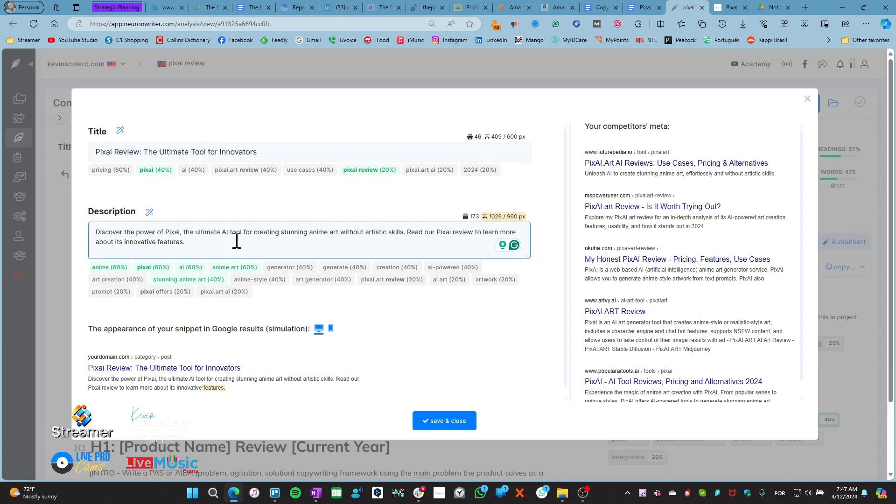
{"action": "left_click", "coordinate": [808, 99]}
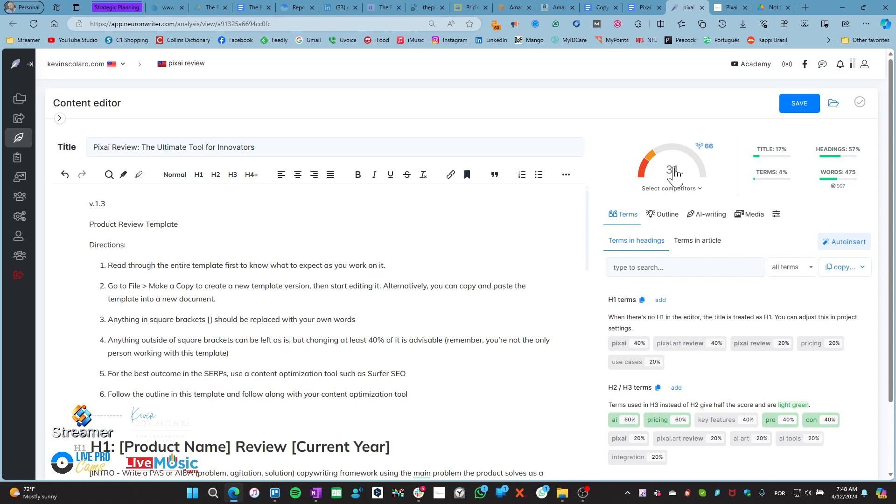
Reopen the meta editor and select the 46-character title 'Pixai Review: The Ultimate Tool for Innovators'
{"action": "left_click", "coordinate": [259, 150]}
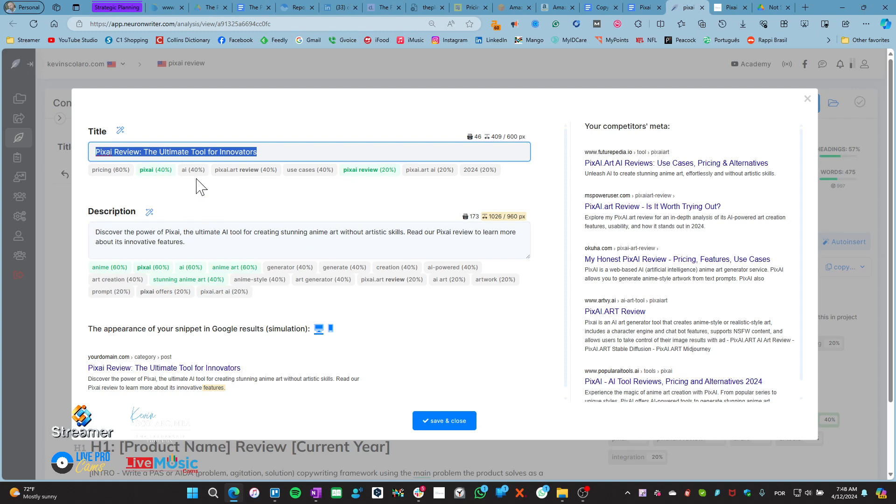
{"action": "left_click", "coordinate": [126, 196]}
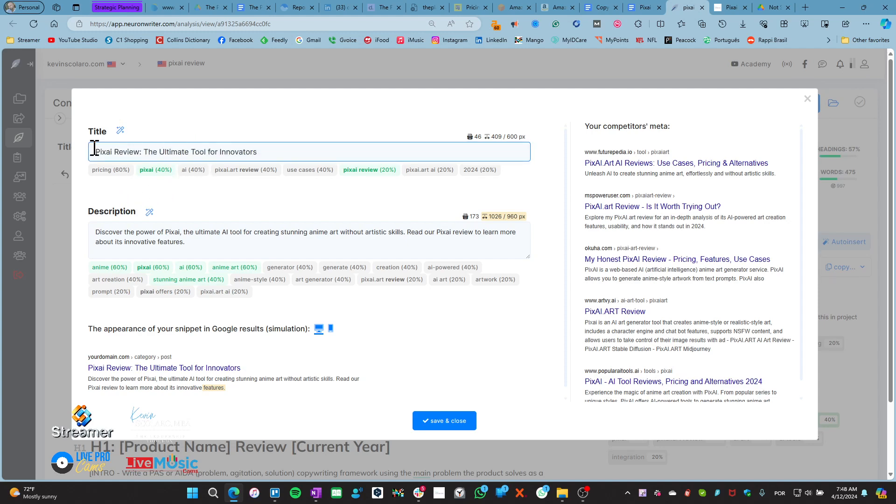
{"action": "left_click_drag", "start_coordinate": [95, 152], "coordinate": [288, 152]}
{"action": "left_click", "coordinate": [265, 205]}
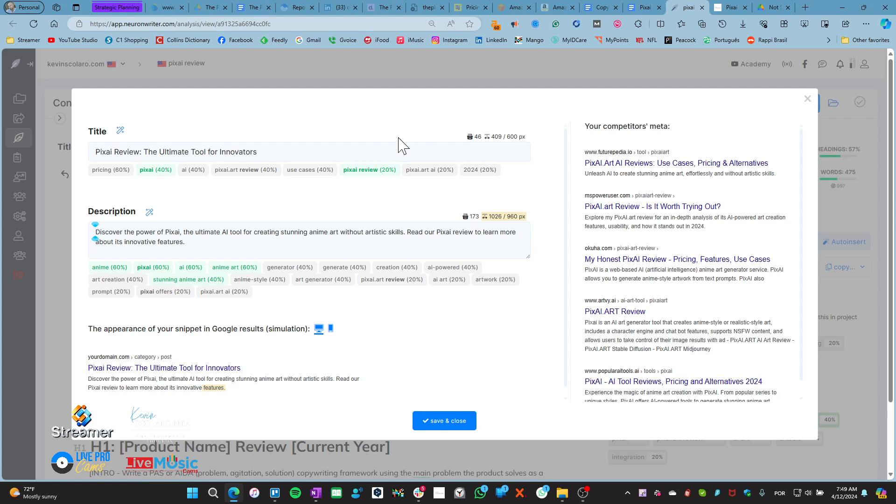
Insert 'AI' before 'Tool' so the title reads 'Pixai Review: The Ultimate AI Tool for Innovators'
{"action": "left_click_drag", "start_coordinate": [259, 153], "coordinate": [252, 157]}
{"action": "left_click", "coordinate": [272, 153]}
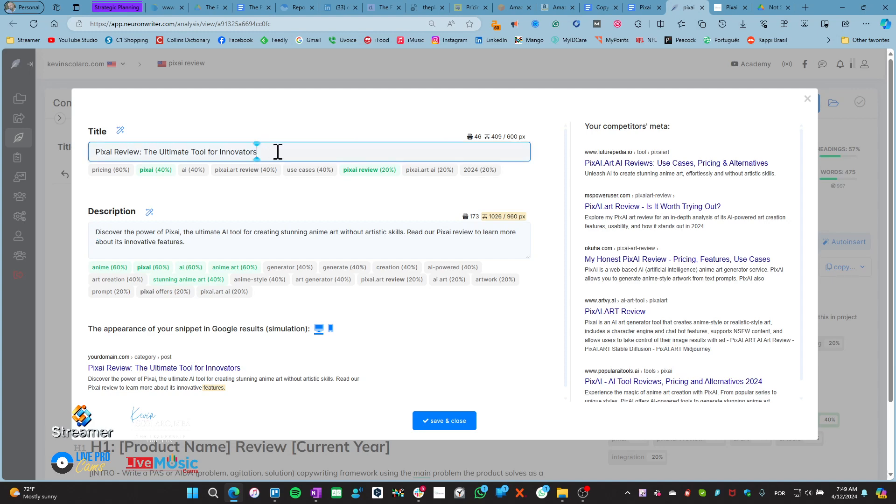
{"action": "left_click", "coordinate": [141, 152]}
{"action": "left_click", "coordinate": [297, 117]}
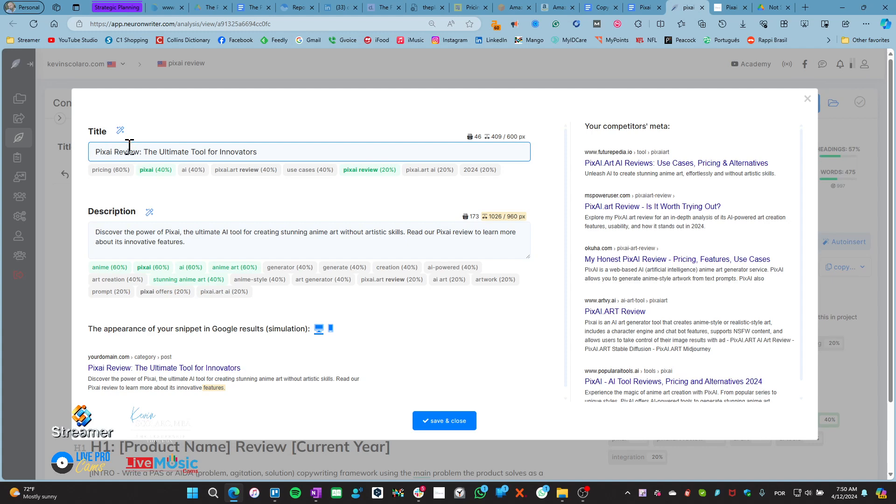
{"action": "left_click_drag", "start_coordinate": [95, 152], "coordinate": [113, 153]}
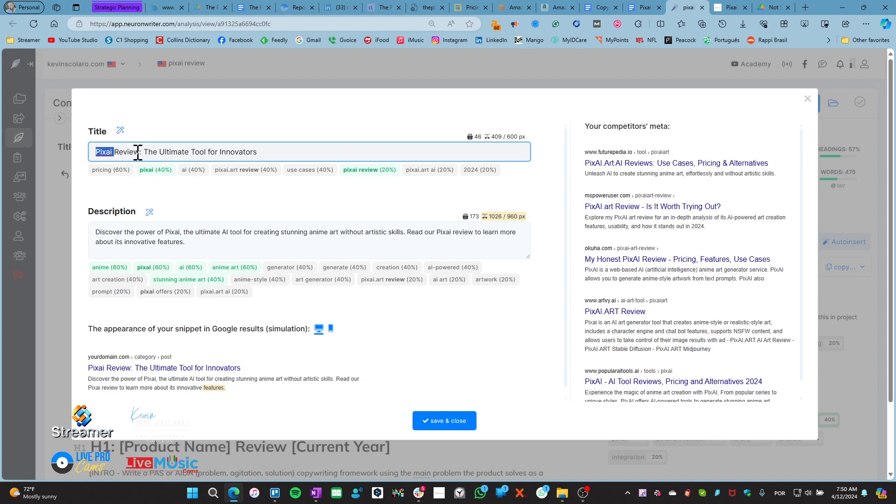
{"action": "left_click", "coordinate": [133, 152]}
{"action": "left_click", "coordinate": [190, 152]}
{"action": "type", "text": "AI"}
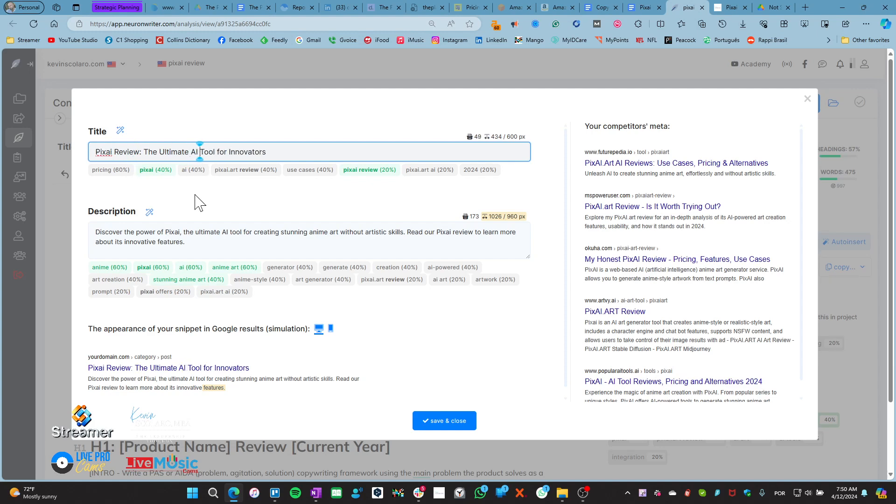
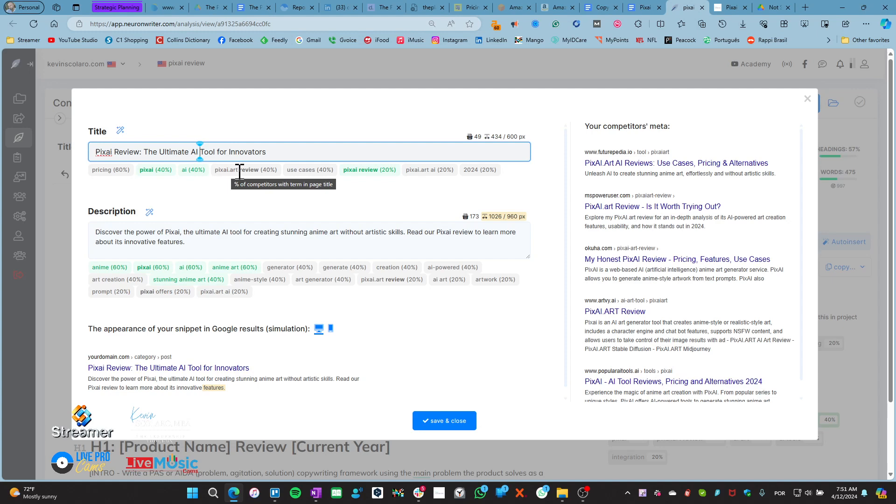
Review the pixai.art keyword and the title 'Pixai Review: The Ultimate AI Tool for Innovators'
{"action": "left_click_drag", "start_coordinate": [239, 172], "coordinate": [211, 171]}
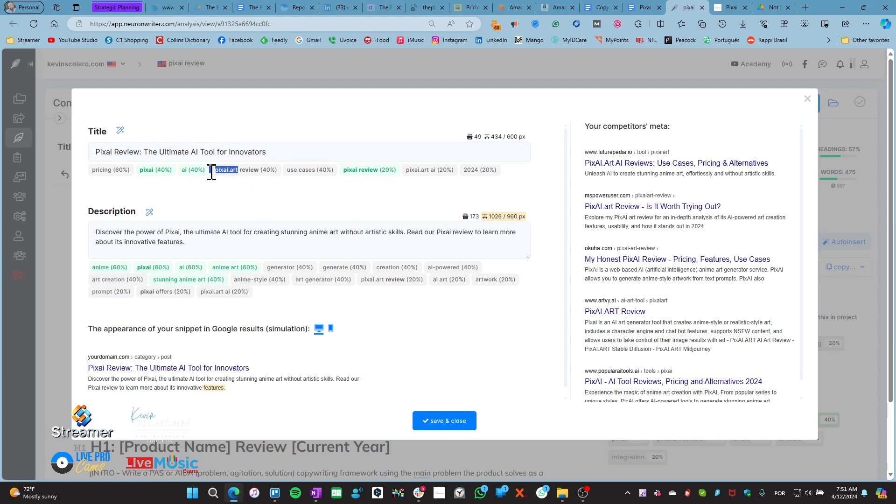
{"action": "left_click", "coordinate": [237, 206]}
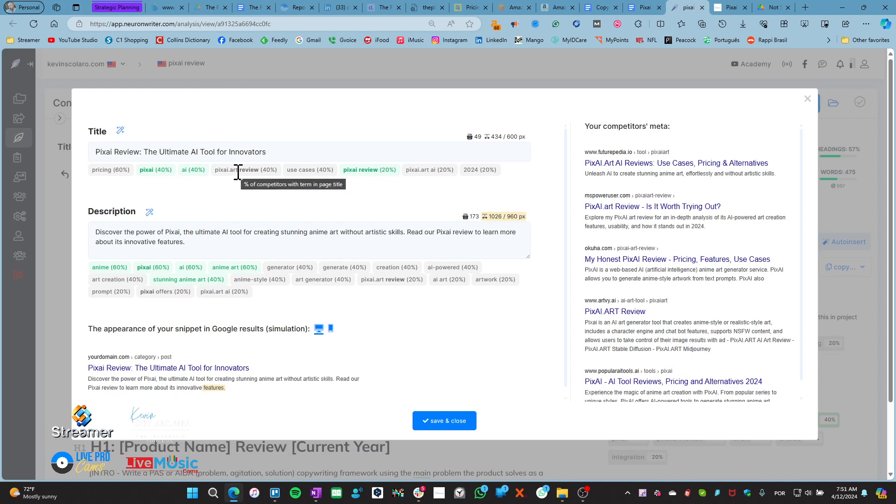
{"action": "left_click_drag", "start_coordinate": [239, 171], "coordinate": [216, 172]}
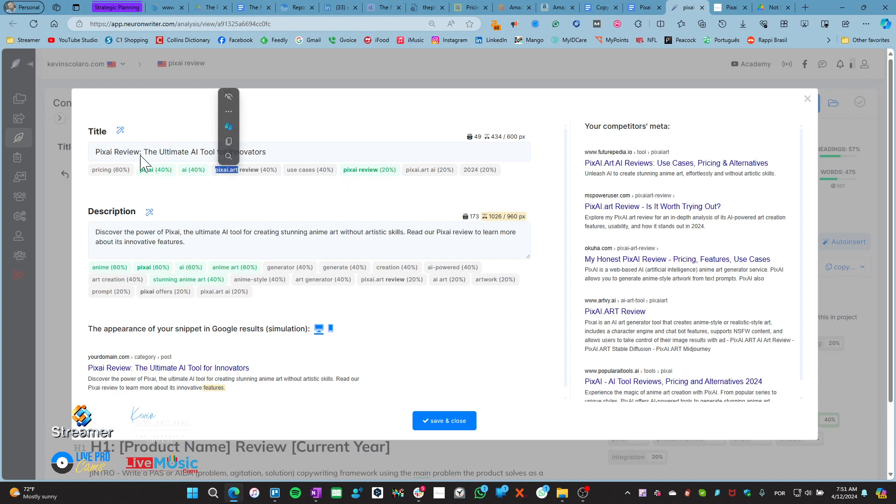
{"action": "left_click", "coordinate": [100, 150]}
{"action": "double_click", "coordinate": [113, 152]}
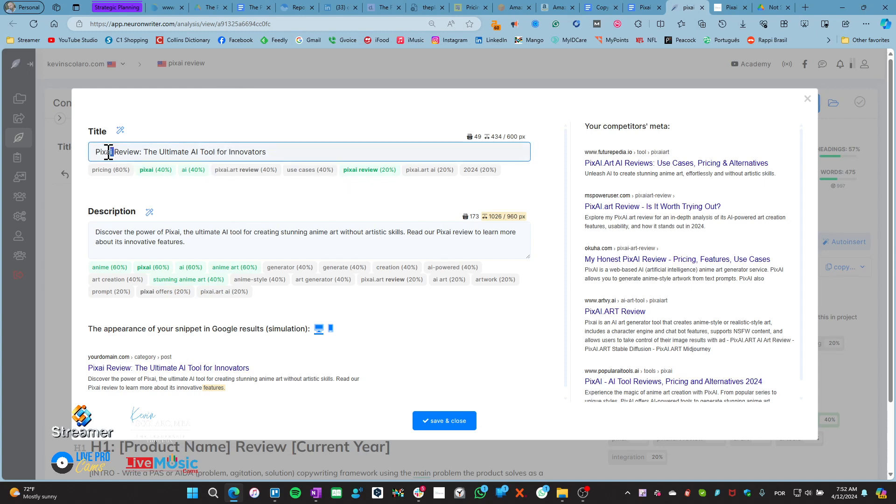
{"action": "left_click", "coordinate": [113, 151]}
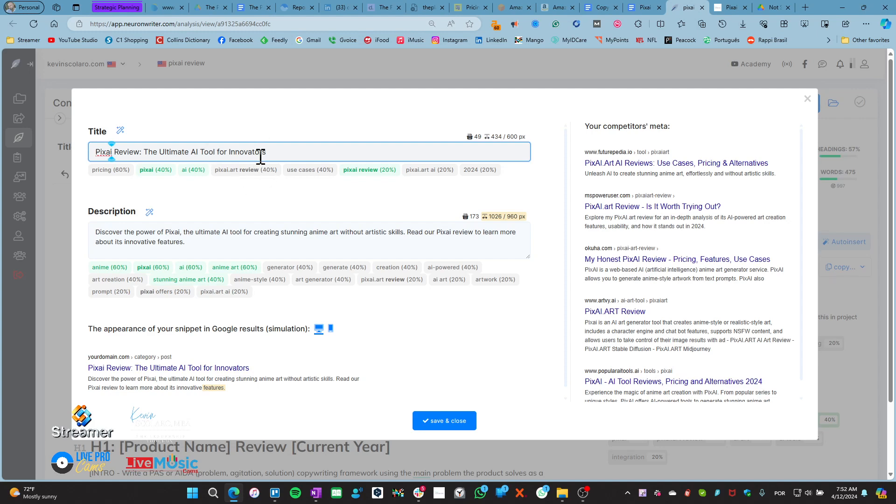
{"action": "left_click", "coordinate": [294, 152]}
{"action": "left_click_drag", "start_coordinate": [190, 152], "coordinate": [201, 152]}
{"action": "left_click", "coordinate": [214, 152]}
Delete the description's closing 'Read our Pixai review…' sentence, leaving the 107-character first sentence
{"action": "left_click", "coordinate": [187, 249]}
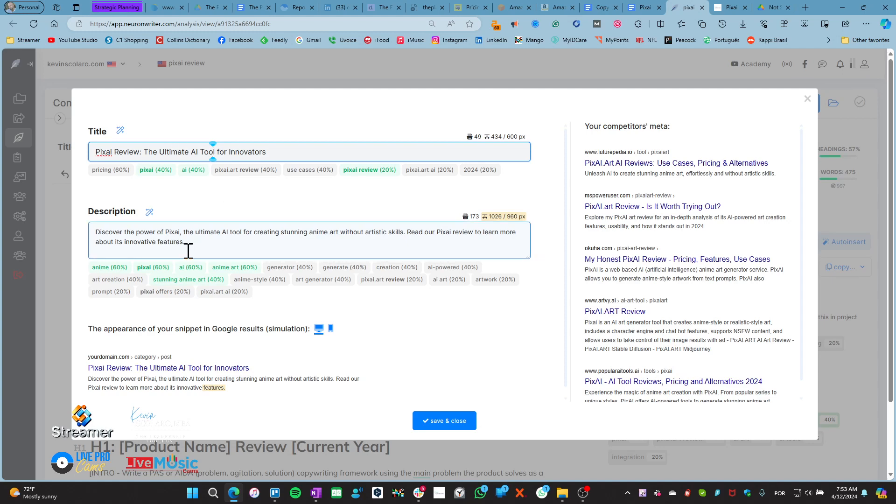
{"action": "left_click_drag", "start_coordinate": [526, 217], "coordinate": [487, 218]}
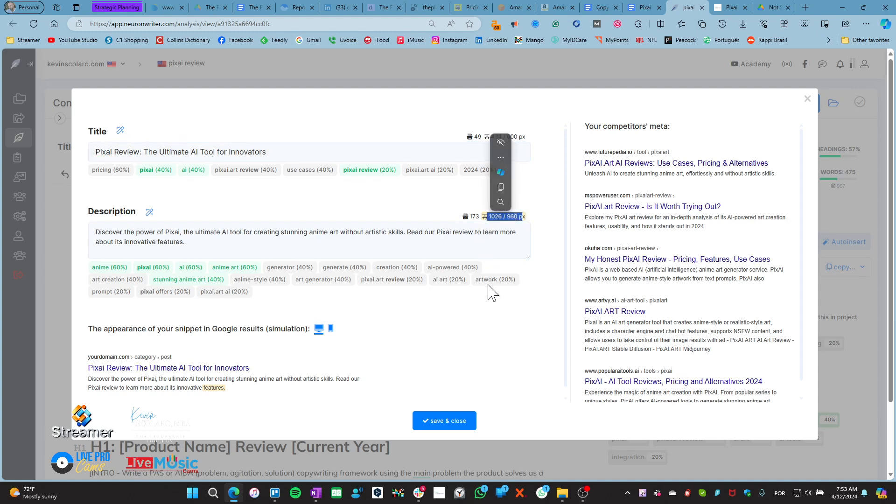
{"action": "left_click", "coordinate": [350, 326]}
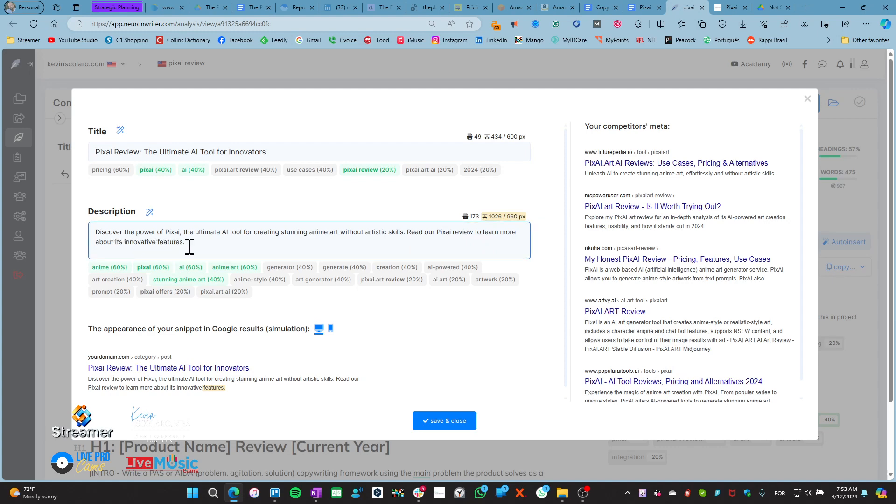
{"action": "left_click", "coordinate": [408, 232], "text": "shift"}
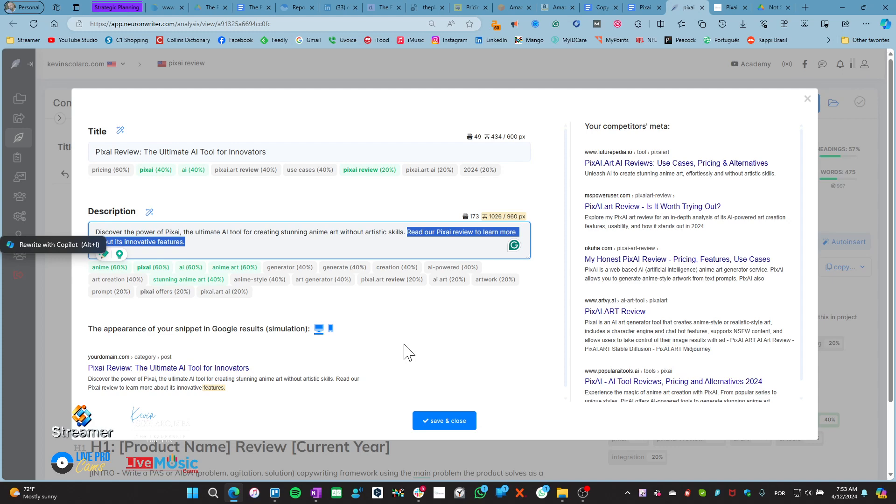
{"action": "key", "text": "BackSpace"}
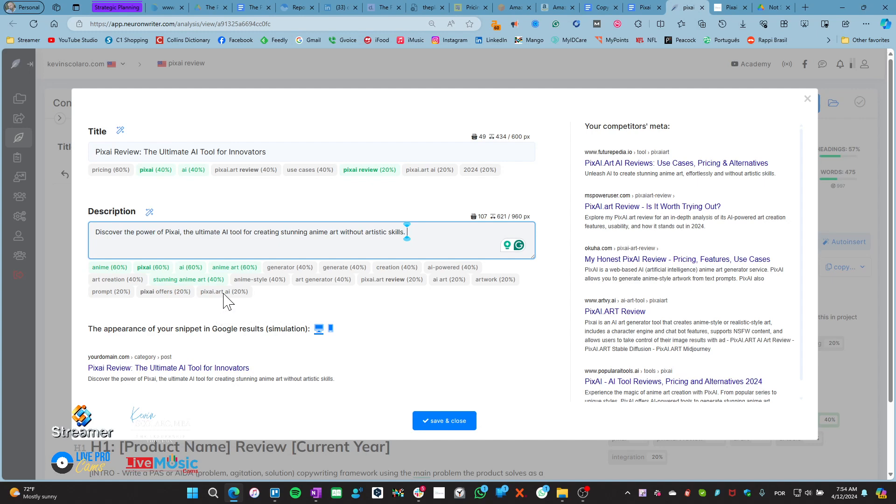
AI-generate a new meta description and delete its added 'Read our in-depth review…' sentence
{"action": "left_click", "coordinate": [154, 215]}
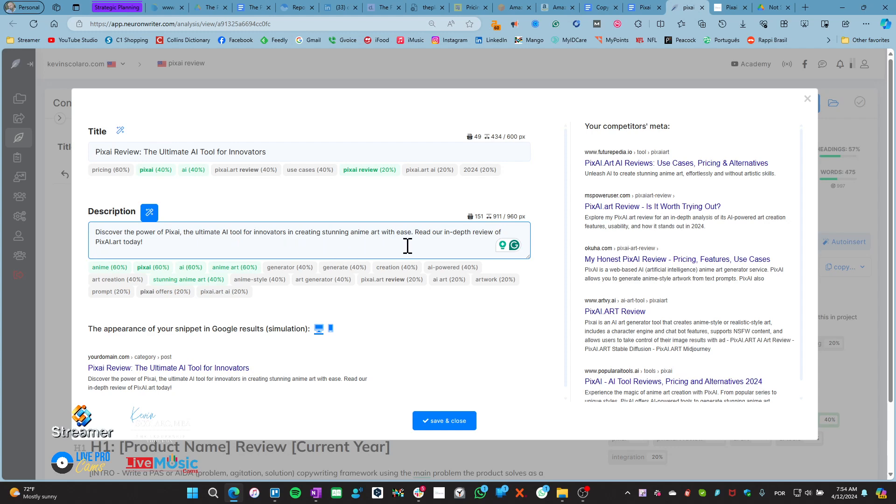
{"action": "left_click_drag", "start_coordinate": [415, 232], "coordinate": [422, 254]}
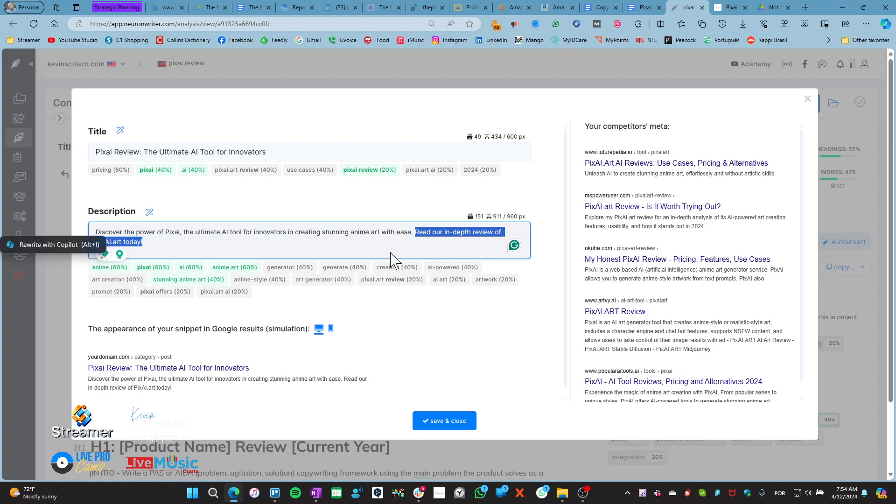
{"action": "key", "text": "BackSpace"}
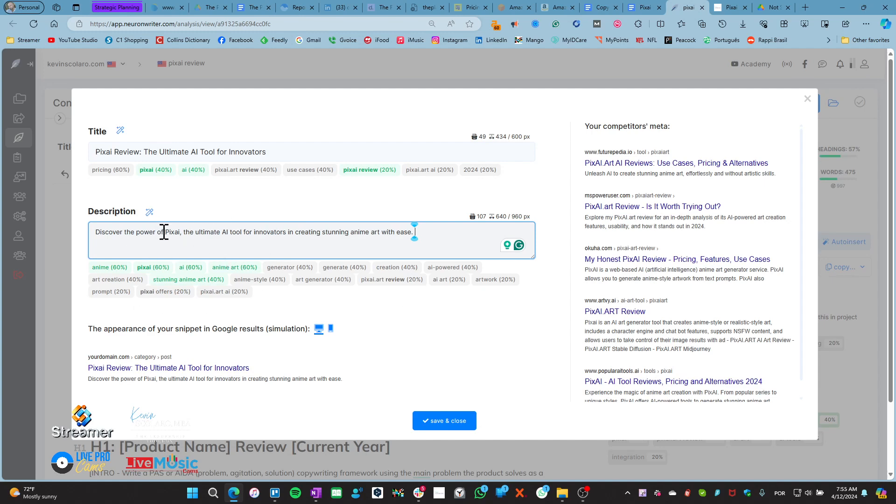
Regenerate the description with AI into the 153-character 'Discover how Pixai revolutionizes…' version
{"action": "left_click_drag", "start_coordinate": [165, 232], "coordinate": [182, 232]}
{"action": "left_click", "coordinate": [195, 232]}
{"action": "left_click", "coordinate": [93, 232]}
{"action": "left_click", "coordinate": [150, 214]}
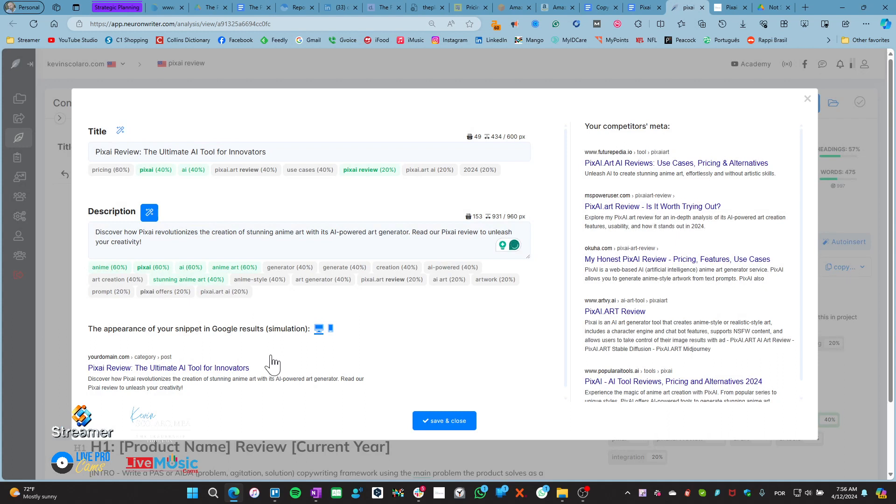
{"action": "left_click", "coordinate": [141, 237]}
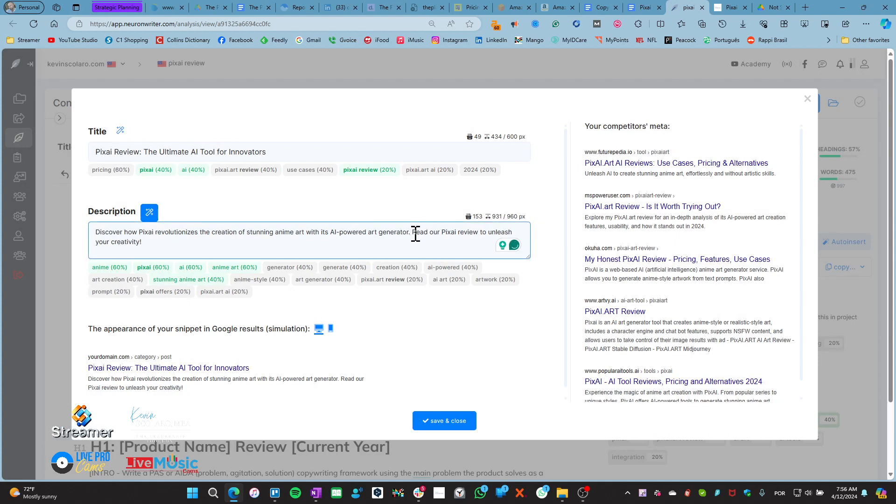
Replace 'unleash your creativity!' with 'generate your images today!' at the description's end
{"action": "left_click_drag", "start_coordinate": [414, 233], "coordinate": [420, 248]}
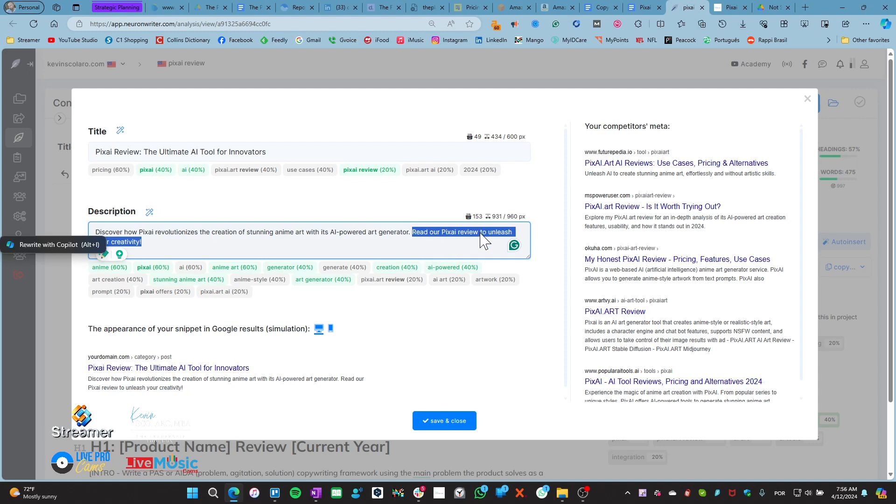
{"action": "left_click", "coordinate": [448, 243]}
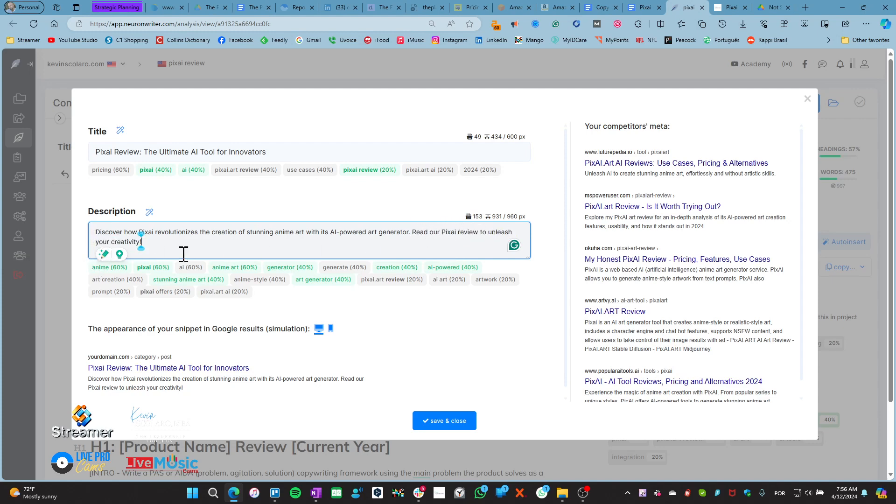
{"action": "left_click", "coordinate": [488, 233]}
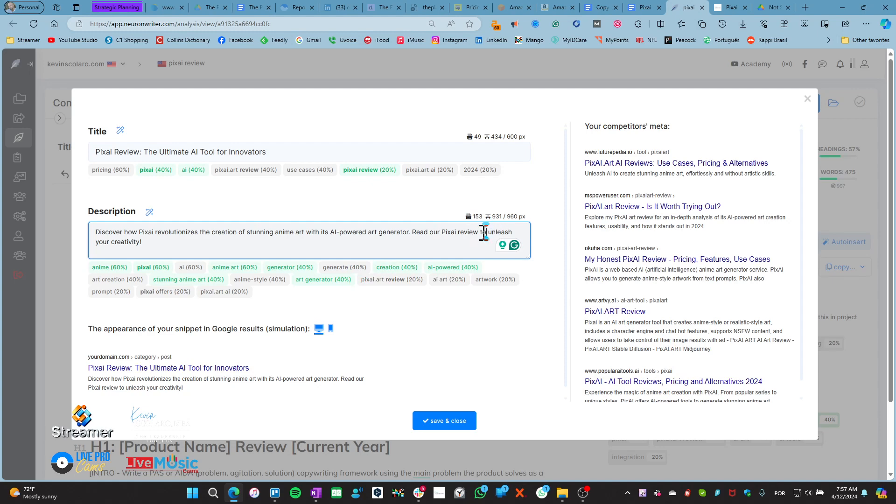
{"action": "left_click_drag", "start_coordinate": [488, 232], "coordinate": [486, 240]}
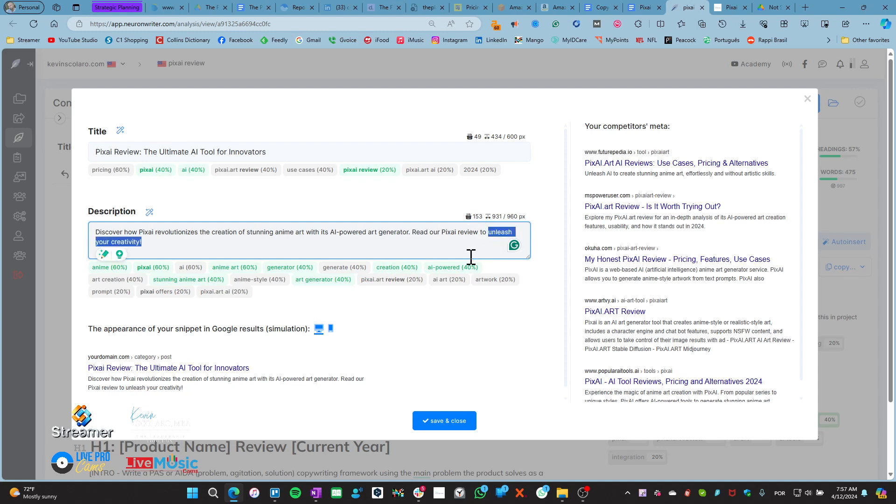
{"action": "type", "text": "generate"}
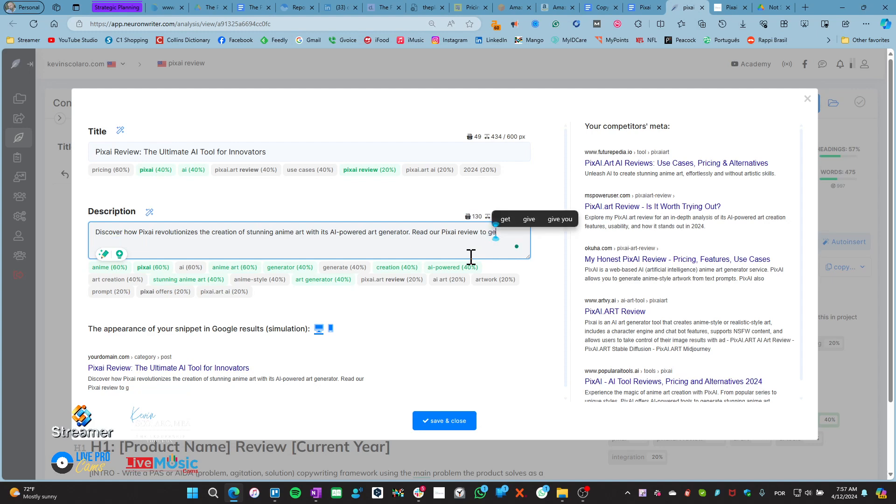
{"action": "type", "text": " you"}
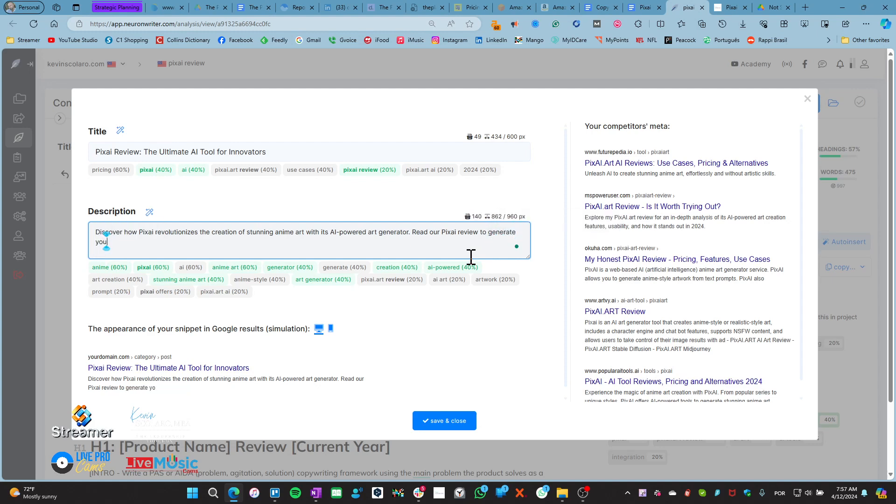
{"action": "type", "text": "r images to"}
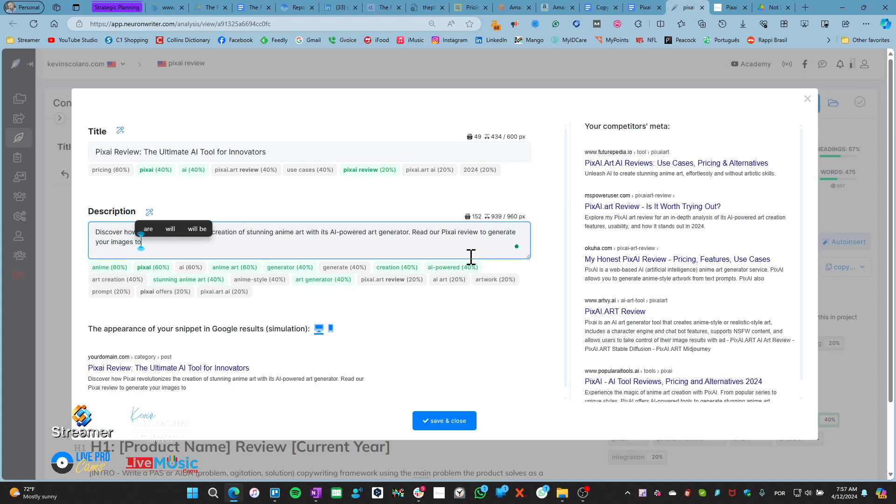
{"action": "type", "text": "day!"}
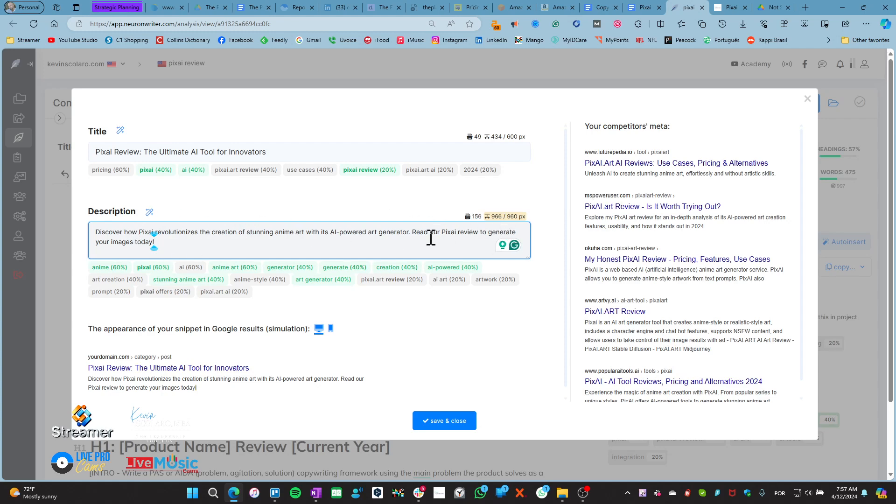
{"action": "left_click_drag", "start_coordinate": [413, 233], "coordinate": [516, 244]}
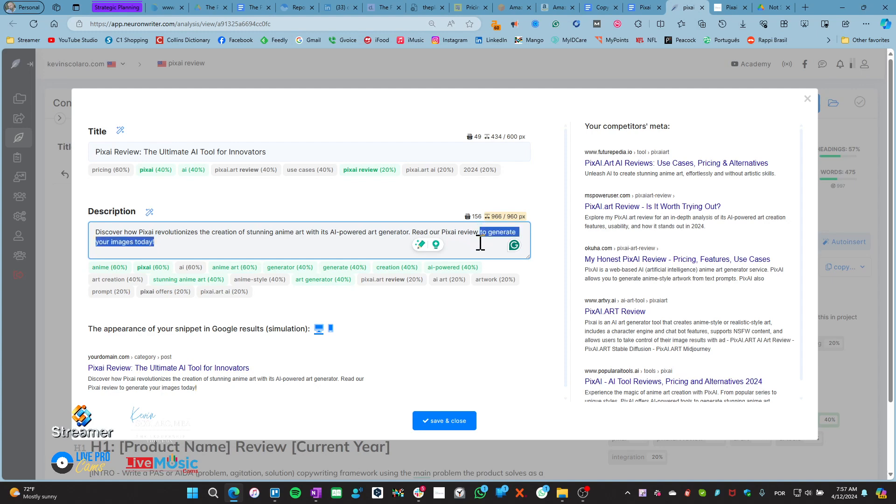
{"action": "left_click", "coordinate": [408, 254]}
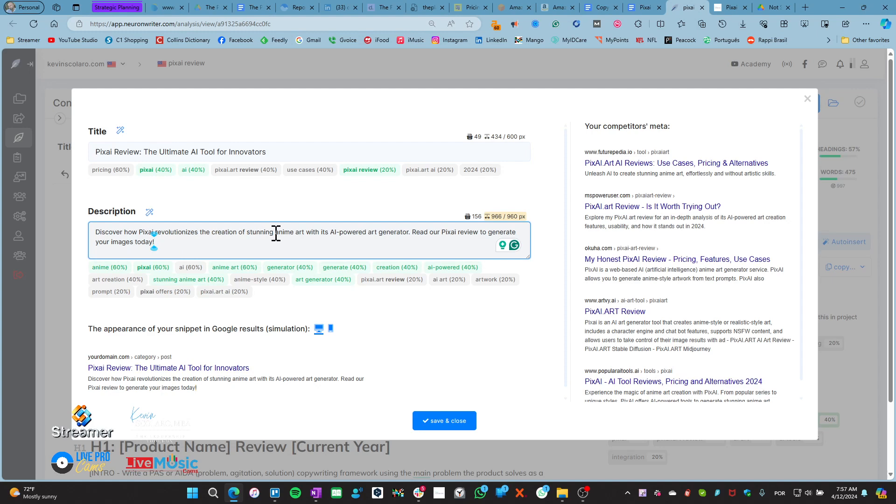
Make the description read 'with its AI-powered art generator', accepting Grammarly's 'its' fix
{"action": "left_click", "coordinate": [304, 232]}
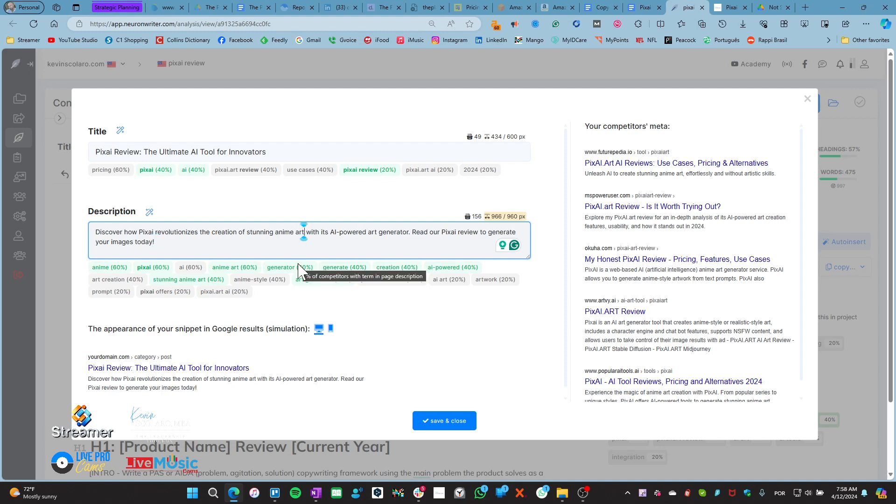
{"action": "type", "text": "."}
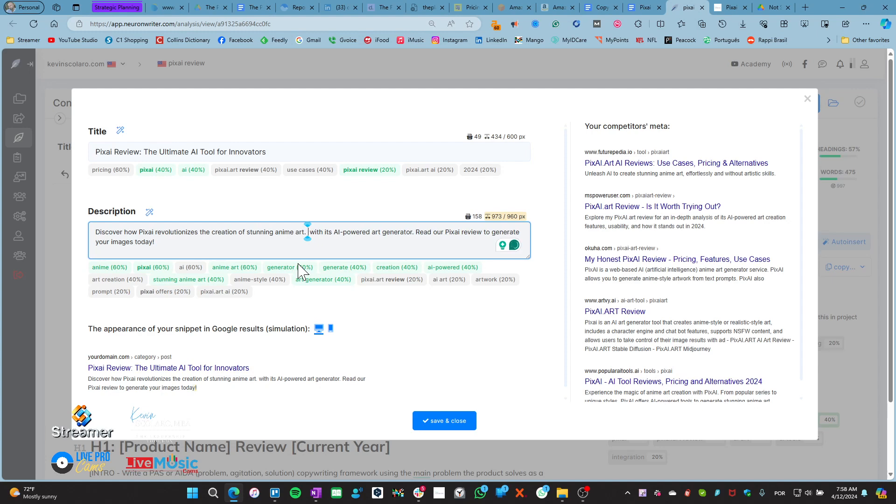
{"action": "key", "text": "Delete"}
{"action": "key", "text": "Delete"}
{"action": "key", "text": "Delete"}
{"action": "key", "text": "Delete"}
{"action": "key", "text": "Delete"}
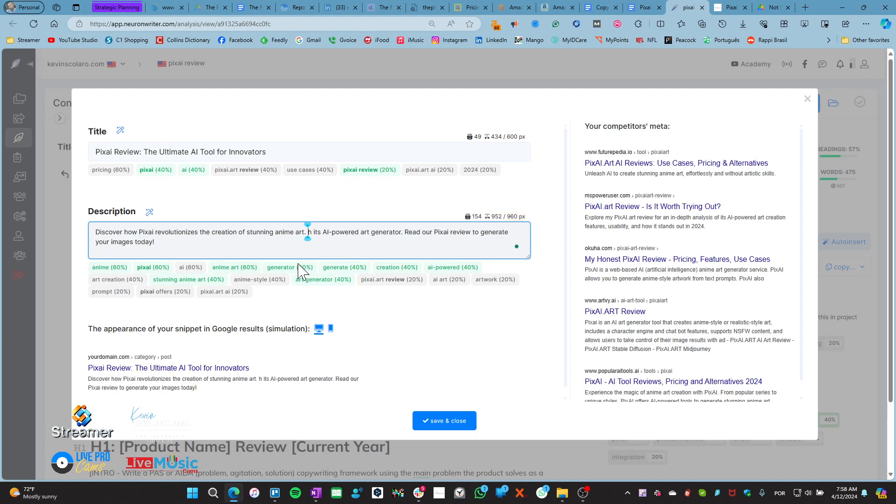
{"action": "key", "text": "Delete"}
{"action": "key", "text": "Delete"}
{"action": "key", "text": "Delete"}
{"action": "key", "text": "Delete"}
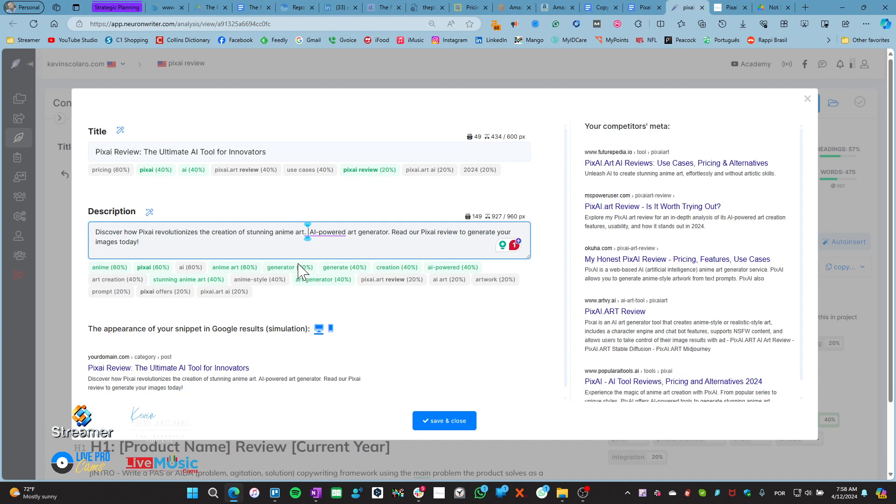
{"action": "key", "text": "BackSpace"}
{"action": "key", "text": "BackSpace"}
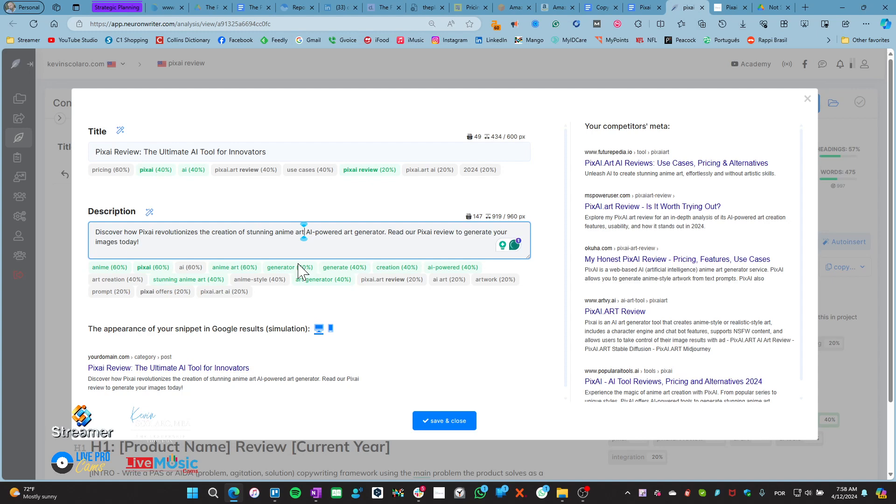
{"action": "type", "text": "with "}
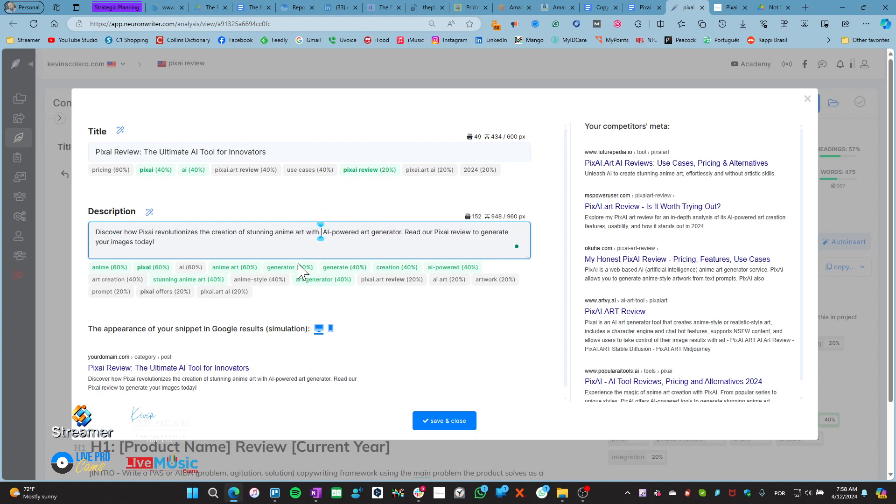
{"action": "type", "text": "its "}
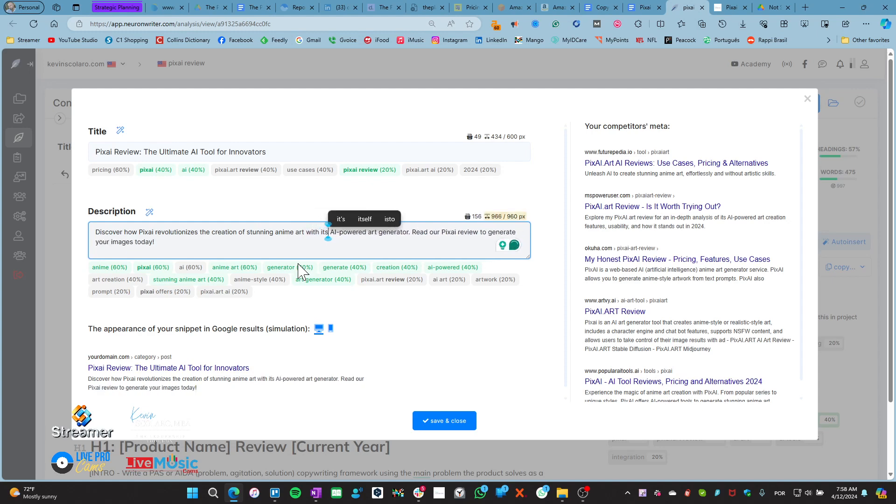
{"action": "type", "text": "~"}
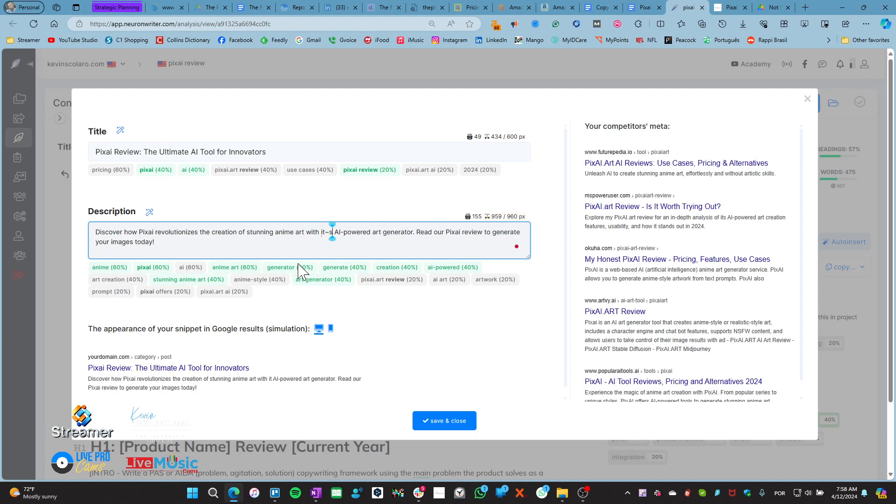
{"action": "key", "text": "BackSpace"}
{"action": "key", "text": "BackSpace"}
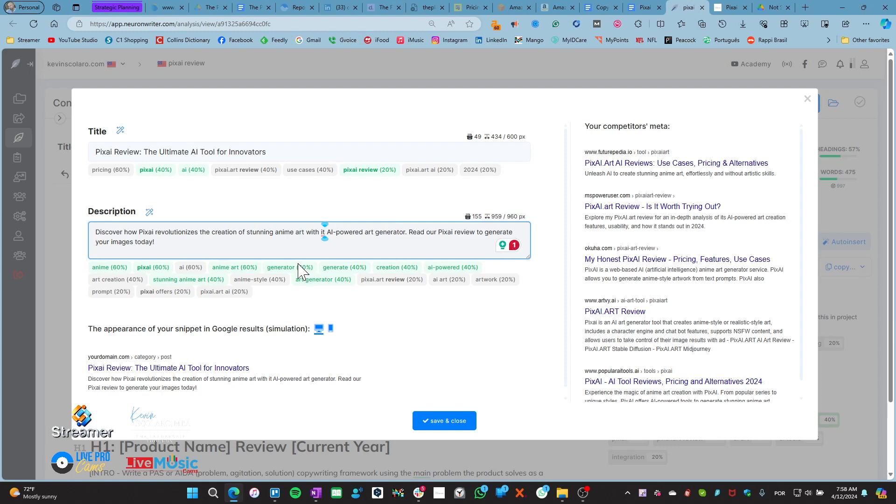
{"action": "type", "text": "~s"}
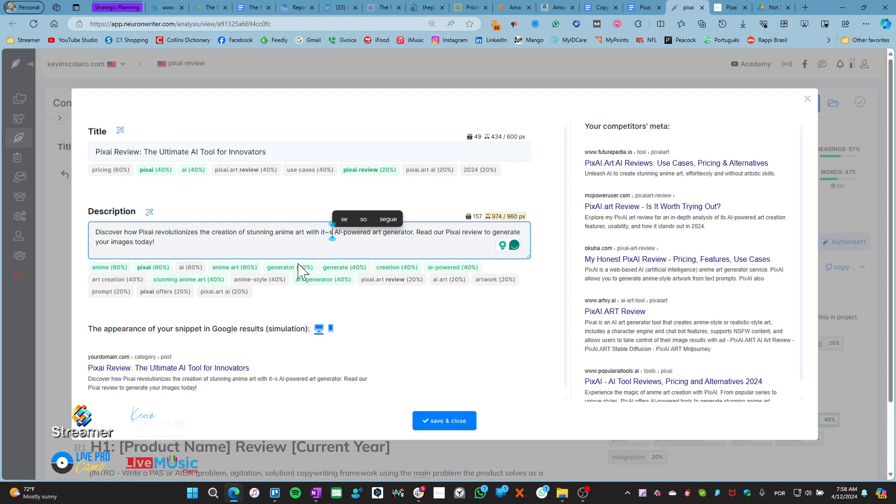
{"action": "key", "text": "BackSpace"}
{"action": "key", "text": "BackSpace"}
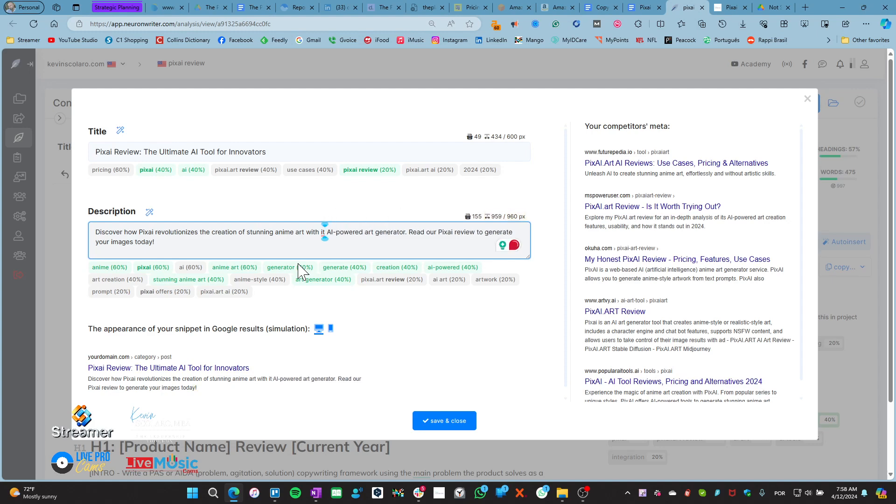
{"action": "left_click", "coordinate": [323, 232]}
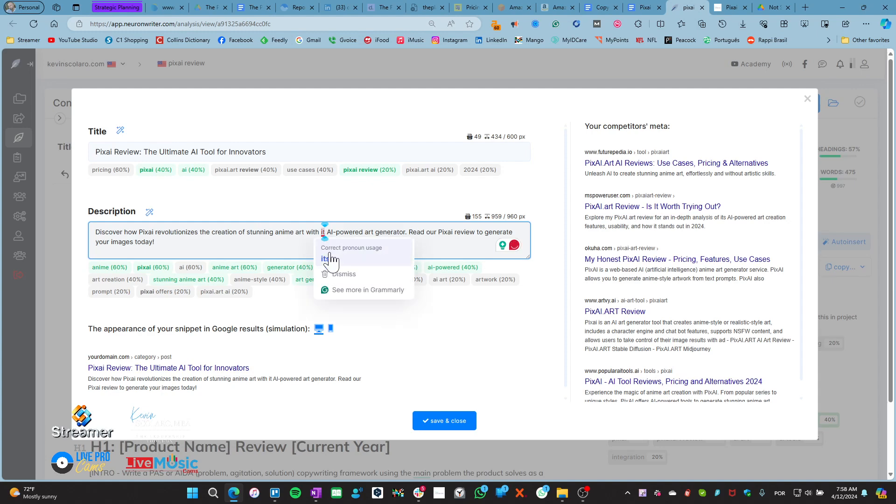
{"action": "left_click", "coordinate": [331, 258]}
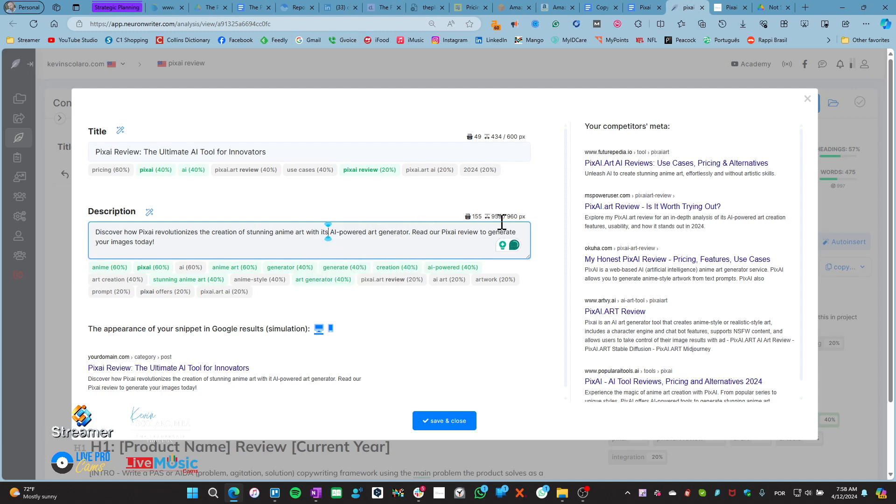
Change 'Pixai review' to 'AI review' in the description and save the meta editor
{"action": "mouse_move", "coordinate": [524, 215]}
{"action": "mouse_move", "coordinate": [190, 269]}
{"action": "left_click", "coordinate": [457, 233]}
{"action": "key", "text": "BackSpace"}
{"action": "key", "text": "BackSpace"}
{"action": "key", "text": "BackSpace"}
{"action": "key", "text": "BackSpace"}
{"action": "key", "text": "BackSpace"}
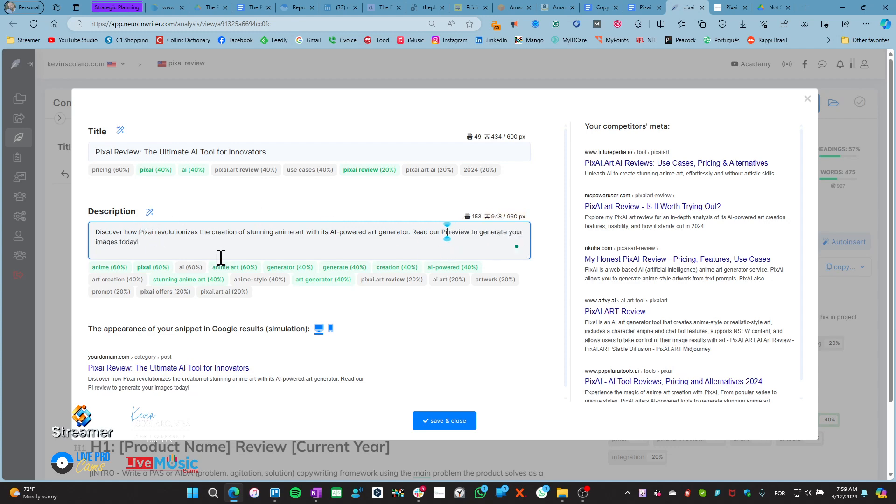
{"action": "type", "text": "AI"}
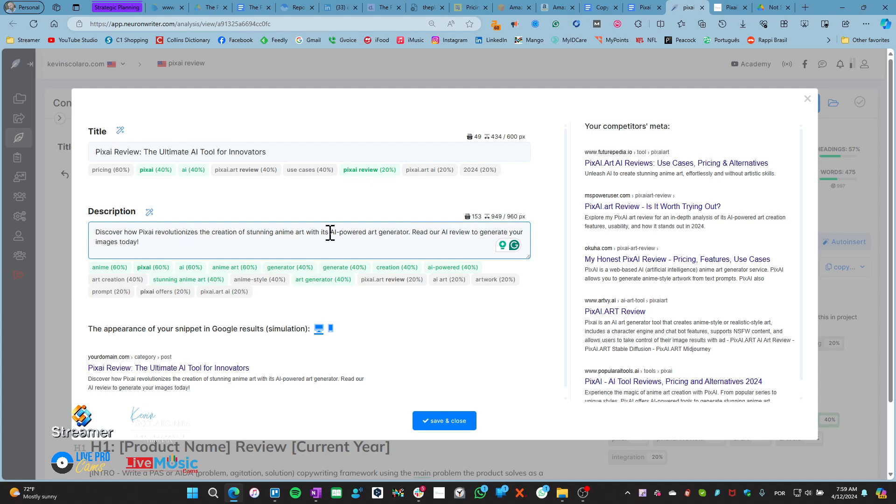
{"action": "left_click", "coordinate": [444, 422]}
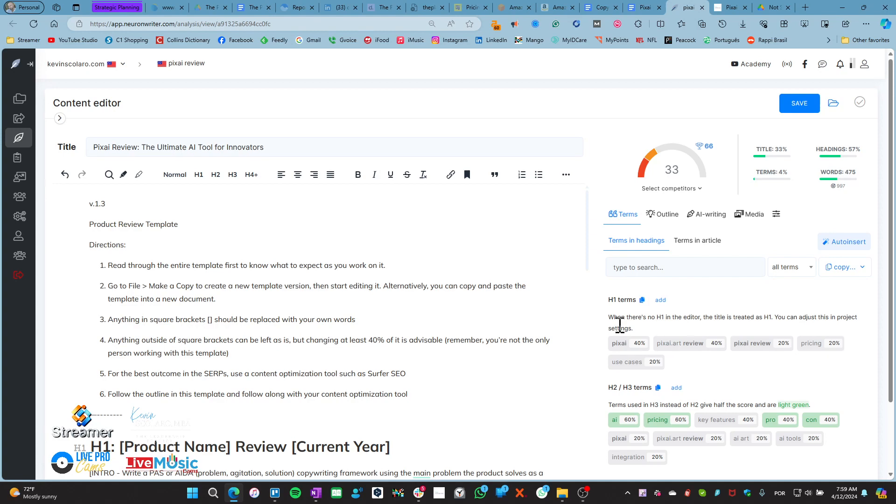
Scroll to the FAQ headings and show the 'Terms in article' keyword list with usage counts
{"action": "scroll", "coordinate": [380, 318], "scroll_direction": "down", "scroll_amount": 20}
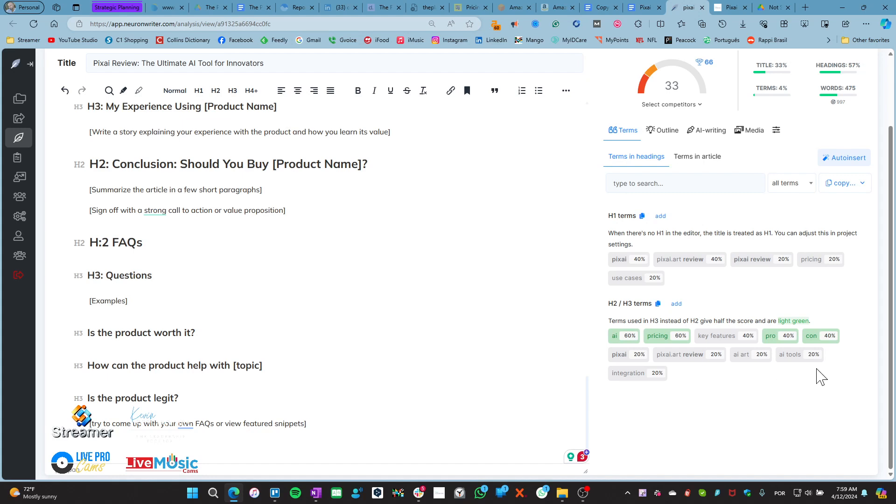
{"action": "left_click", "coordinate": [655, 176]}
{"action": "left_click", "coordinate": [707, 159]}
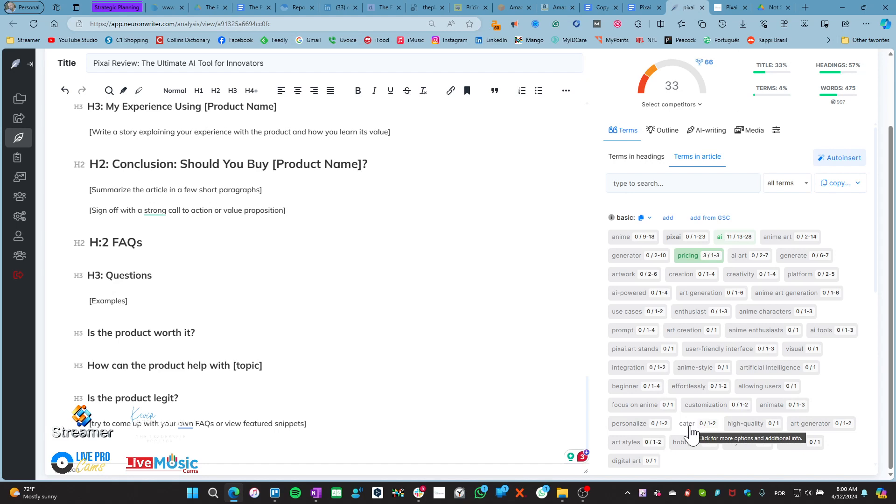
Exclude 'may earn' from the term suggestions and glance at the Content Setup Checklist
{"action": "scroll", "coordinate": [688, 425], "scroll_direction": "down", "scroll_amount": 4}
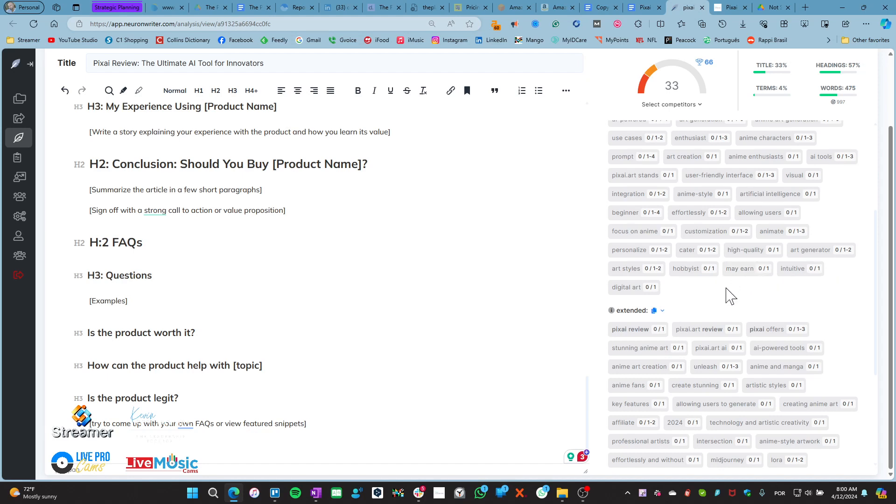
{"action": "left_click", "coordinate": [741, 271]}
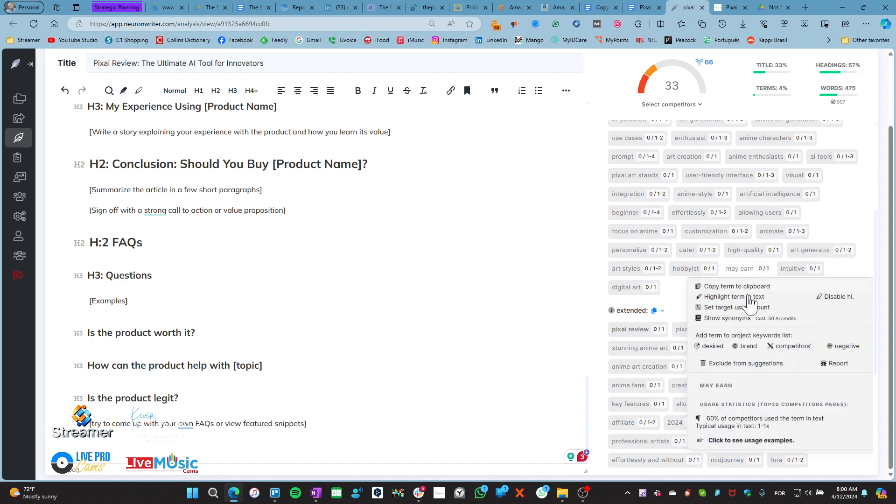
{"action": "left_click", "coordinate": [743, 364]}
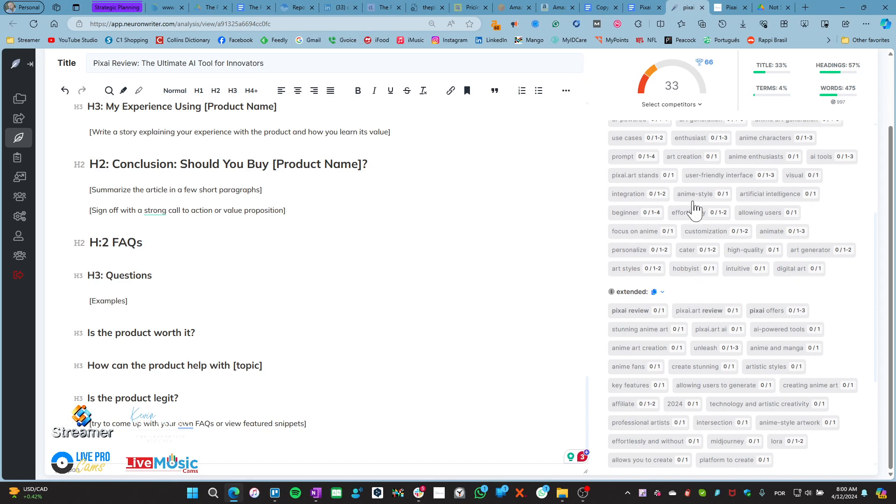
{"action": "left_click", "coordinate": [599, 7]}
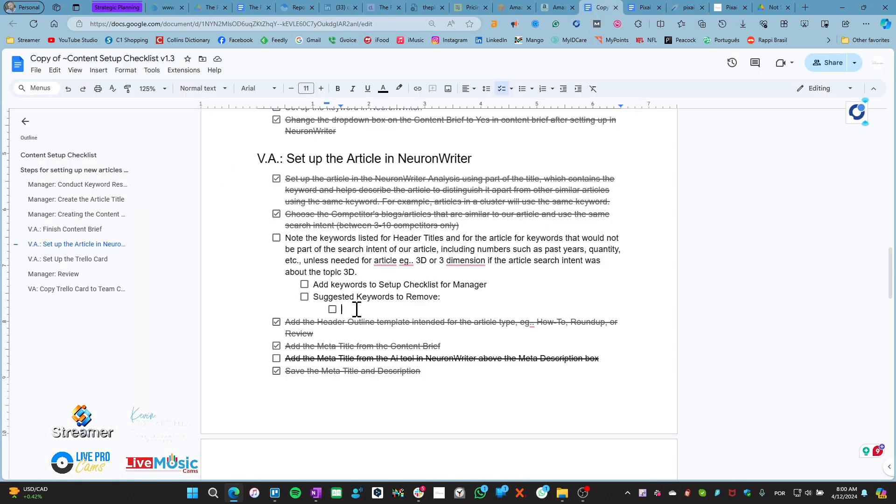
{"action": "left_click", "coordinate": [685, 7]}
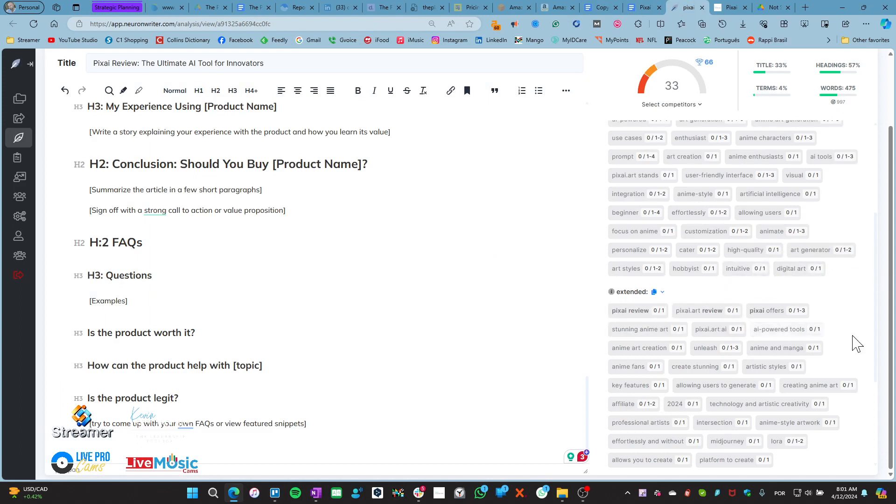
{"action": "scroll", "coordinate": [859, 346], "scroll_direction": "down", "scroll_amount": 3}
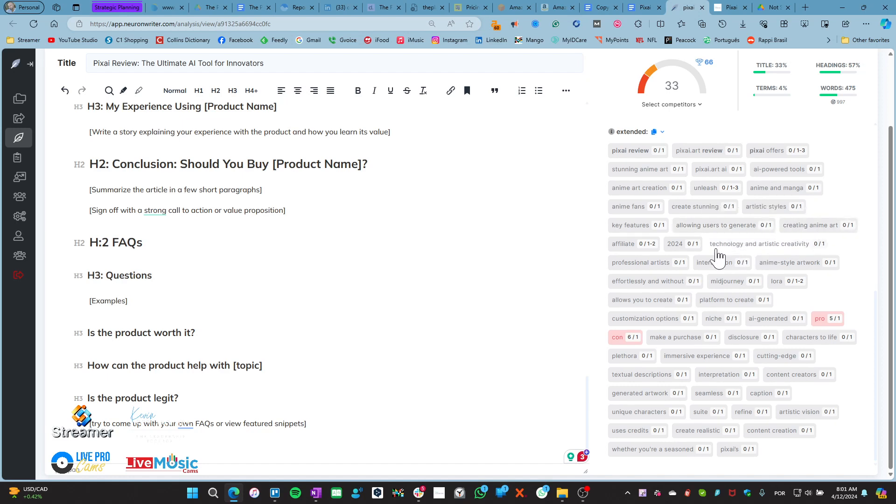
{"action": "left_click", "coordinate": [677, 251]}
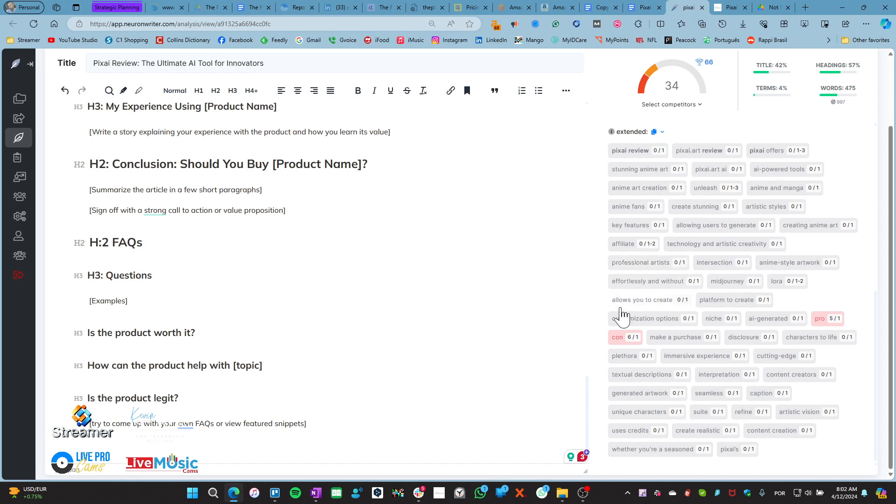
Exclude 'lora' from the suggested terms and return to the top of the editor
{"action": "left_click", "coordinate": [777, 283]}
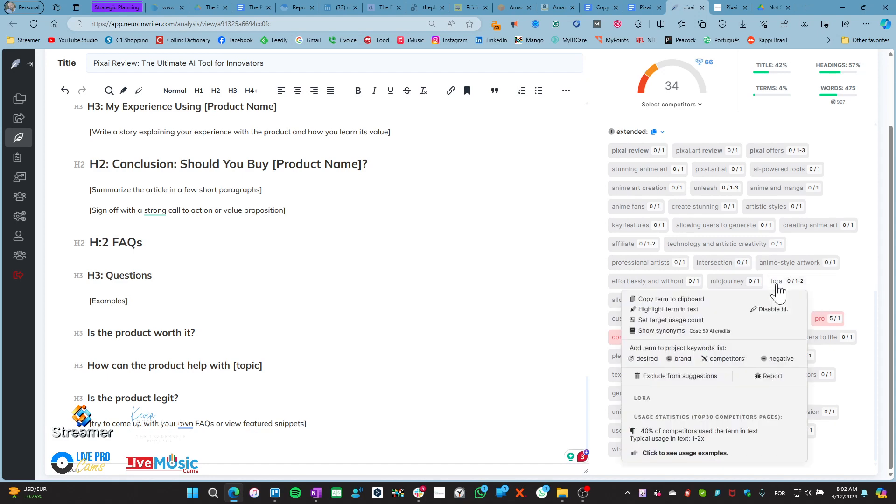
{"action": "left_click", "coordinate": [677, 376]}
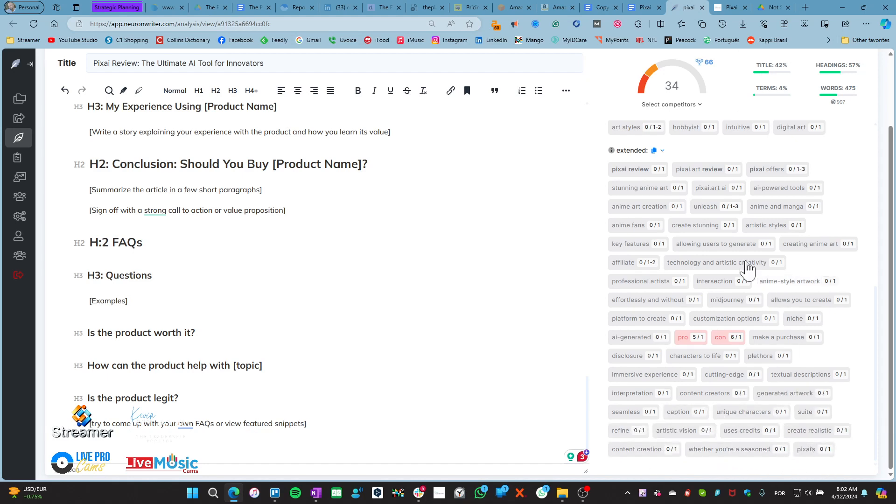
{"action": "scroll", "coordinate": [748, 267], "scroll_direction": "up", "scroll_amount": 10}
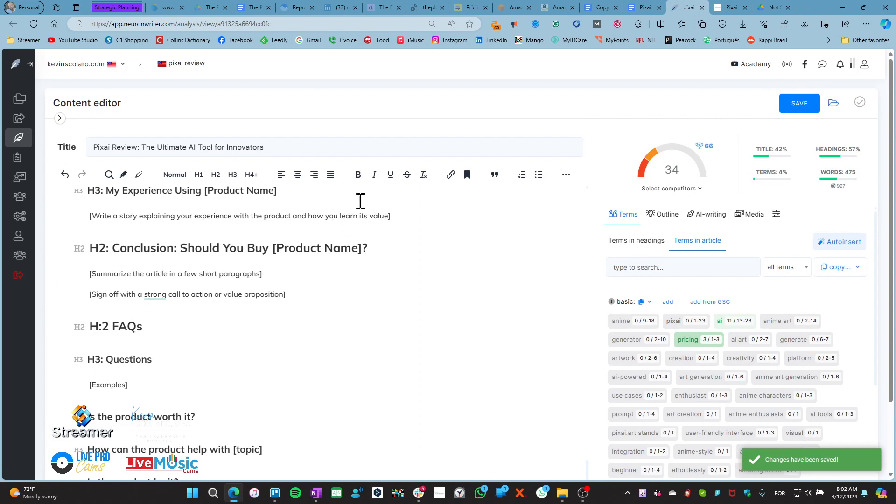
{"action": "left_click", "coordinate": [97, 69]}
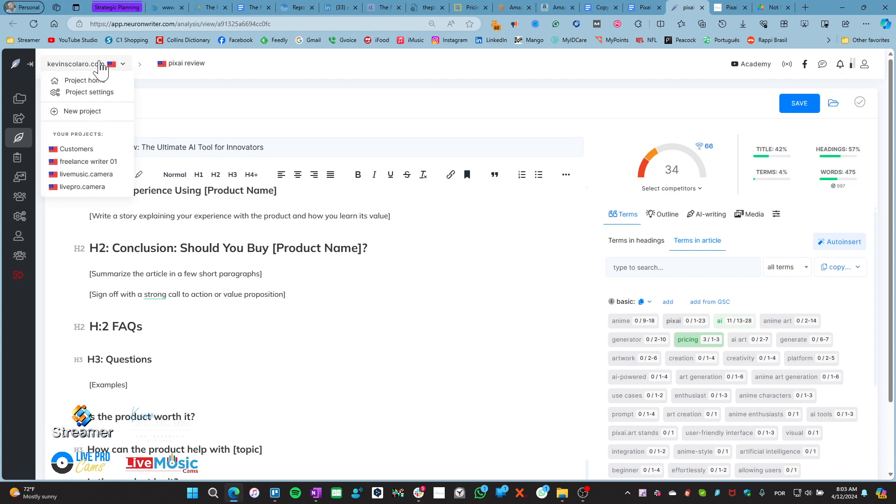
Set the Expected date of both the pixai review and hyperwrite review queries to 2024-04-16
{"action": "left_click", "coordinate": [91, 82]}
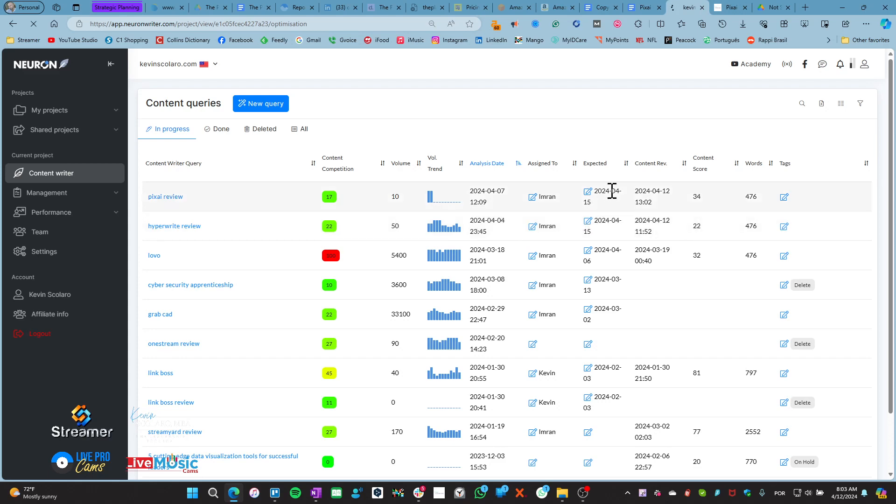
{"action": "left_click", "coordinate": [589, 191]}
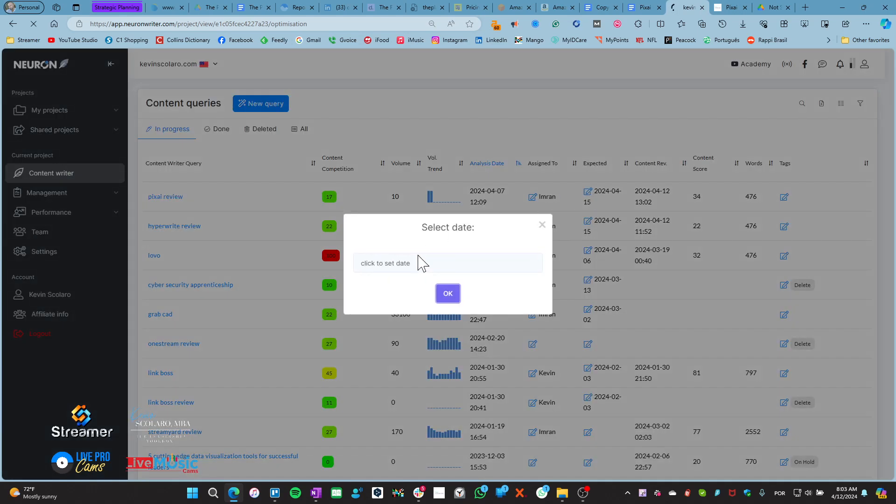
{"action": "left_click", "coordinate": [412, 262]}
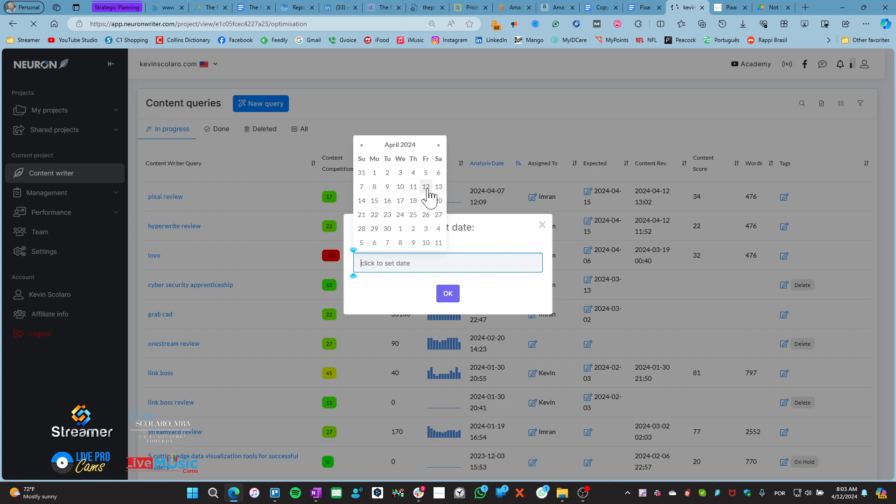
{"action": "left_click", "coordinate": [387, 201]}
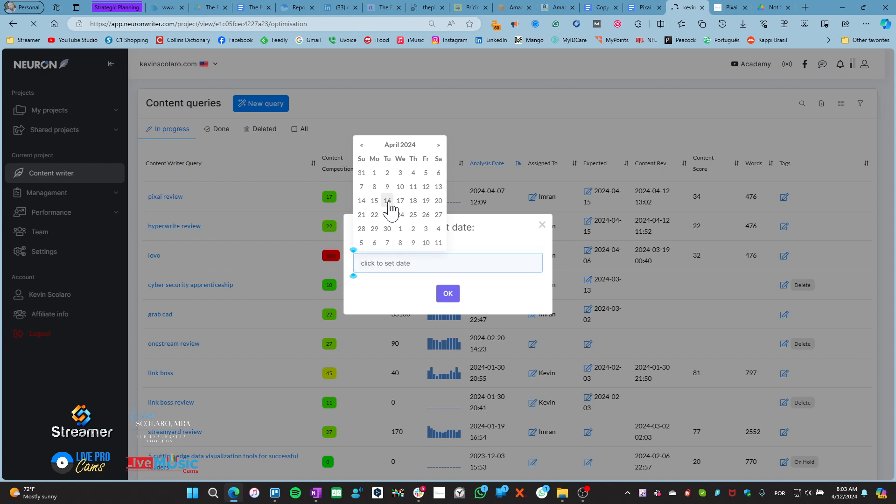
{"action": "left_click", "coordinate": [448, 294]}
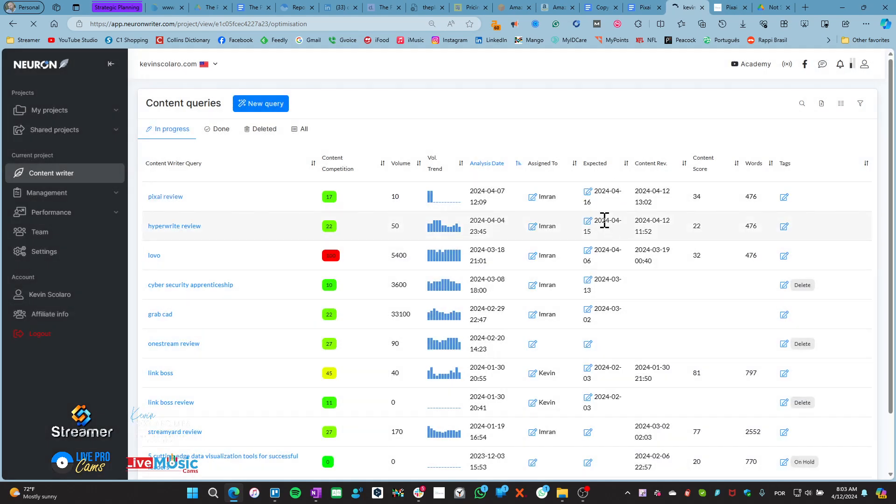
{"action": "left_click", "coordinate": [588, 221]}
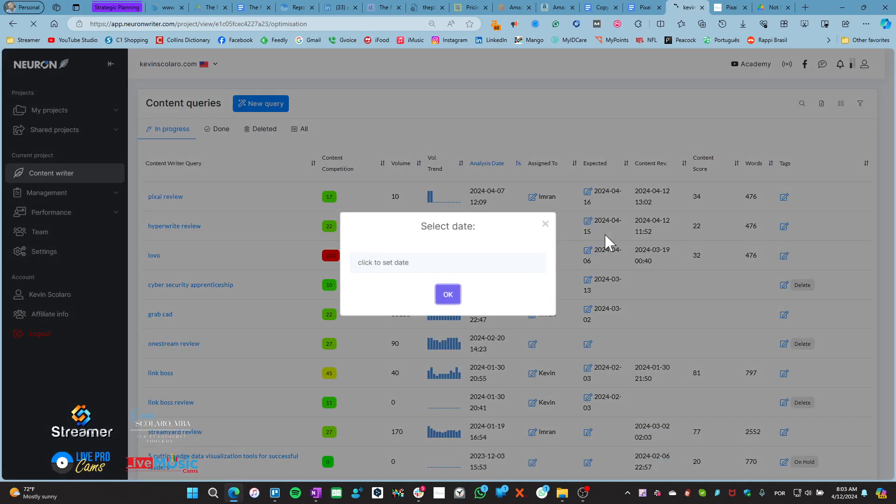
{"action": "left_click", "coordinate": [428, 263]}
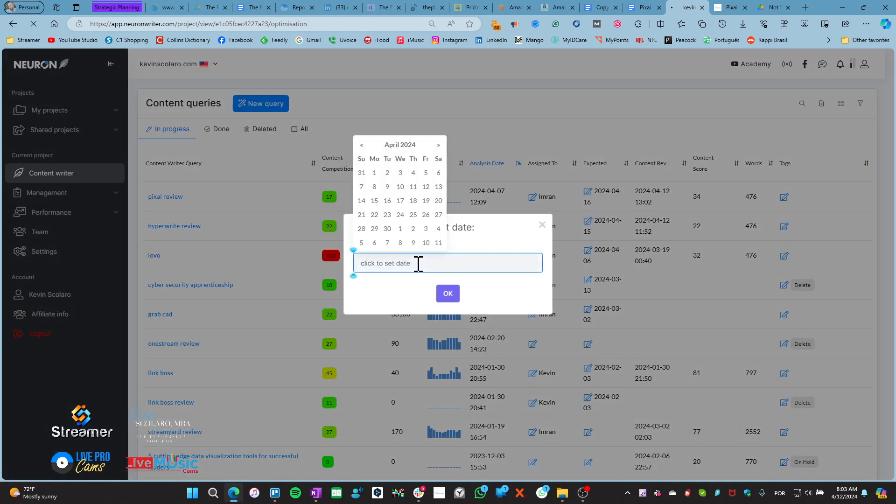
{"action": "left_click", "coordinate": [387, 200]}
{"action": "left_click", "coordinate": [449, 295]}
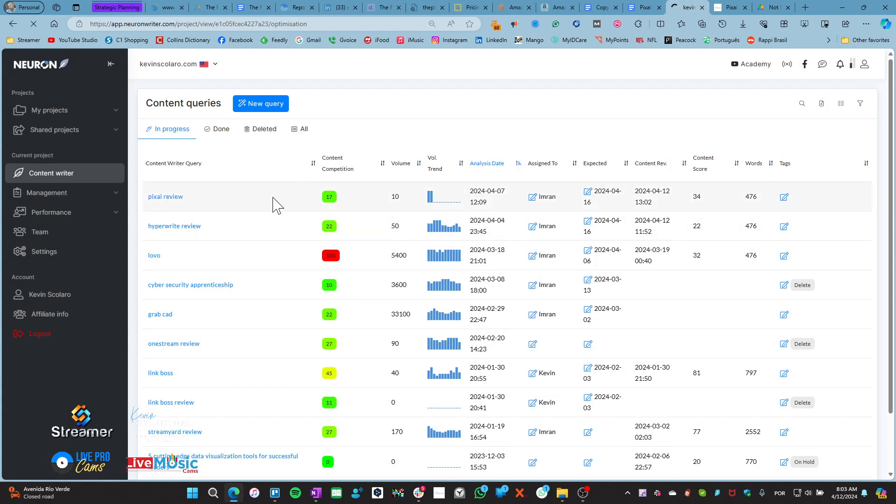
{"action": "left_click", "coordinate": [603, 8]}
Tick 'Review NeuronWriter Setup' and its Keywords sub-item in the Content Setup Checklist
{"action": "scroll", "coordinate": [302, 333], "scroll_direction": "down", "scroll_amount": 20}
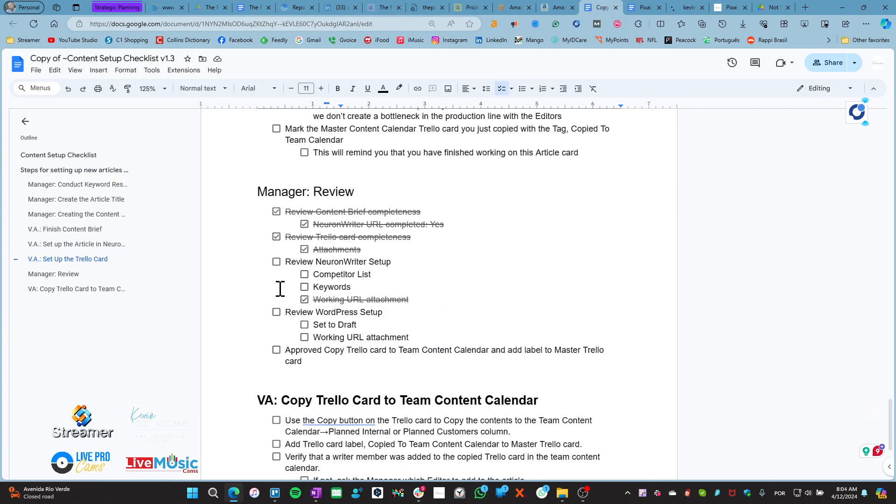
{"action": "left_click", "coordinate": [276, 262]}
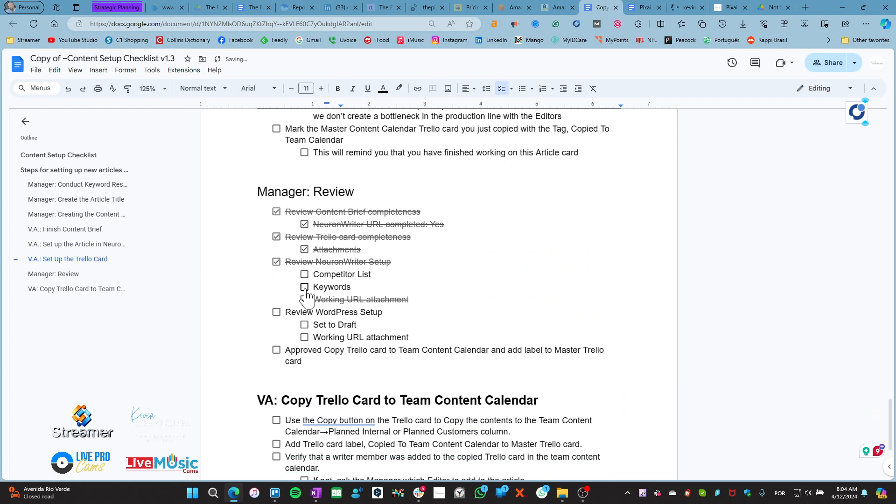
{"action": "left_click", "coordinate": [304, 287]}
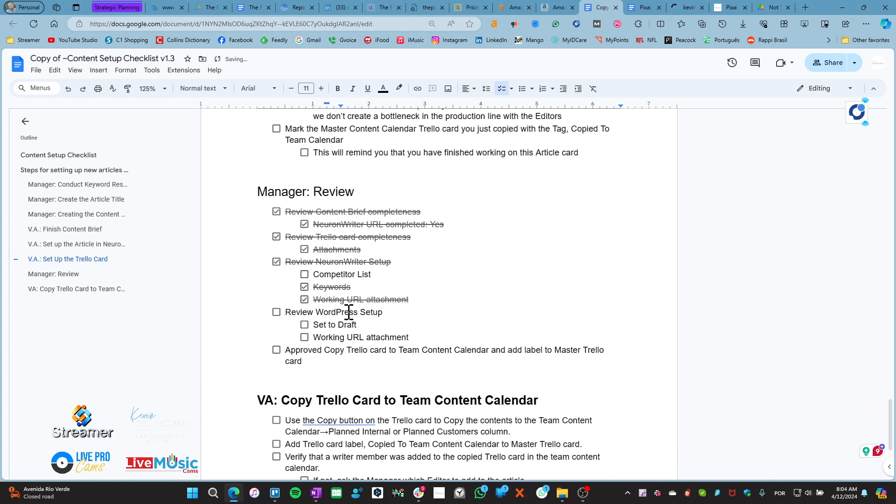
{"action": "left_click", "coordinate": [682, 9]}
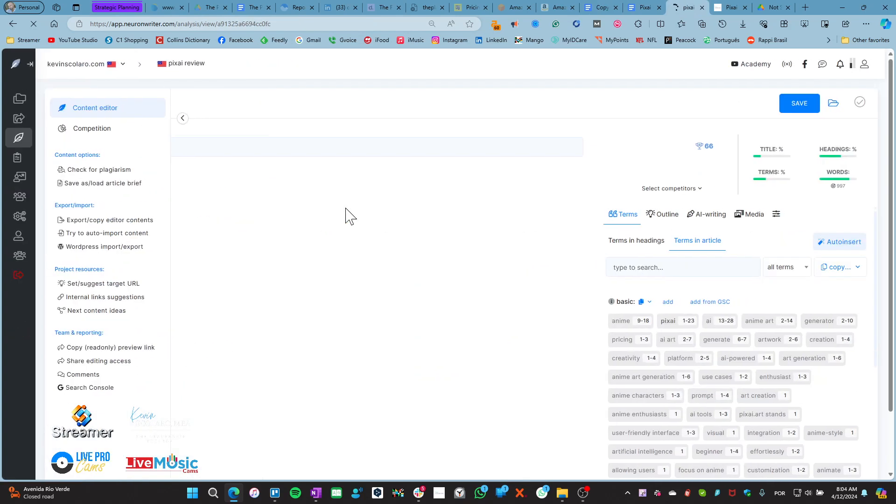
Open the pixai review's Competition analysis and scroll its competitor parameters table (content competition 17)
{"action": "left_click", "coordinate": [675, 267]}
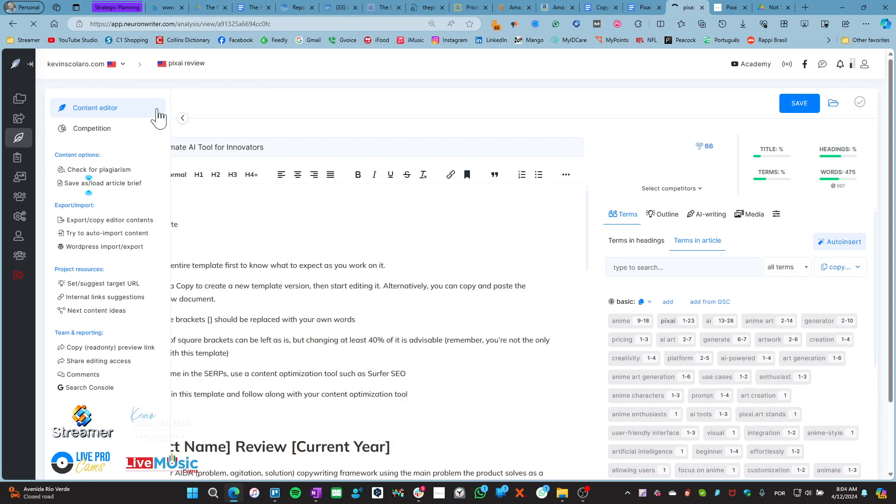
{"action": "left_click", "coordinate": [184, 119]}
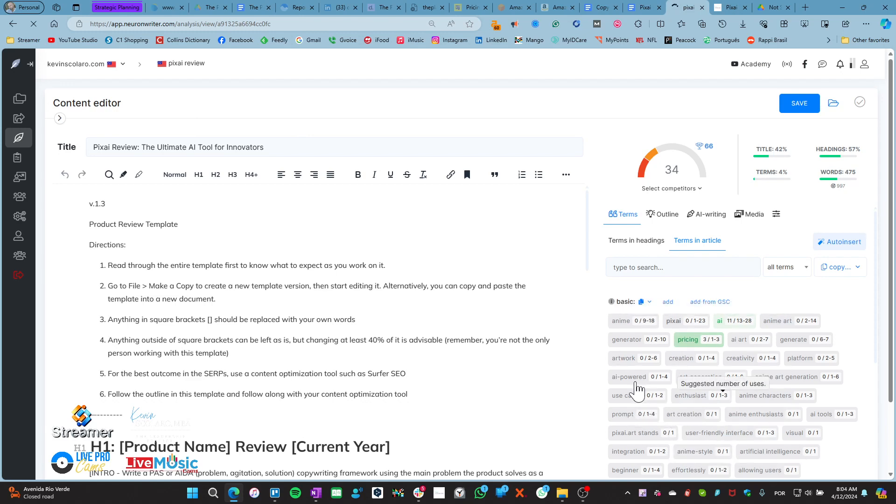
{"action": "left_click", "coordinate": [59, 118]}
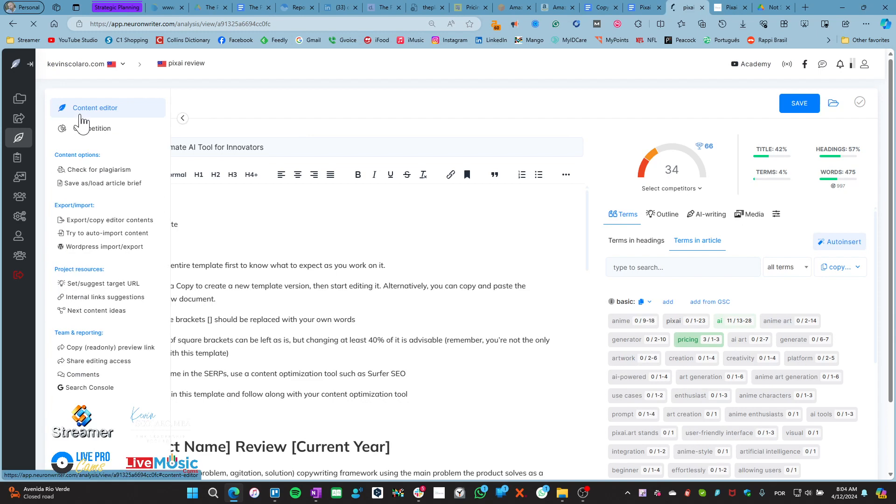
{"action": "left_click", "coordinate": [83, 127]}
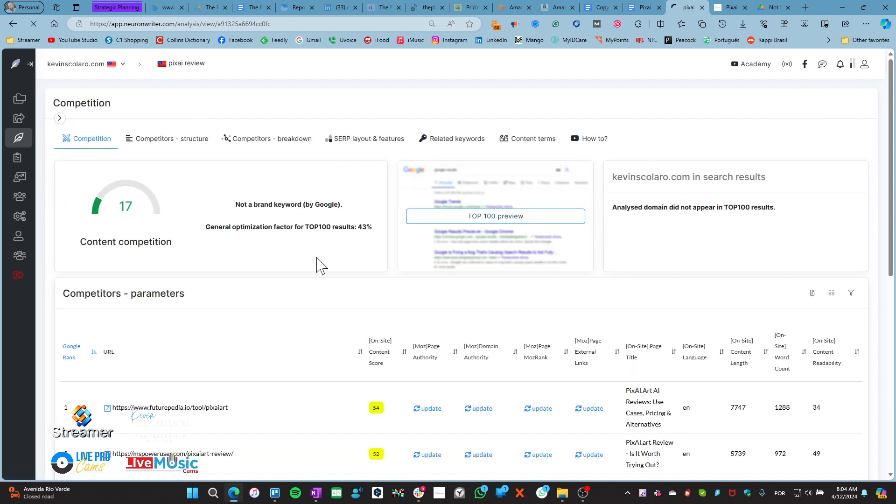
{"action": "scroll", "coordinate": [314, 327], "scroll_direction": "down", "scroll_amount": 5}
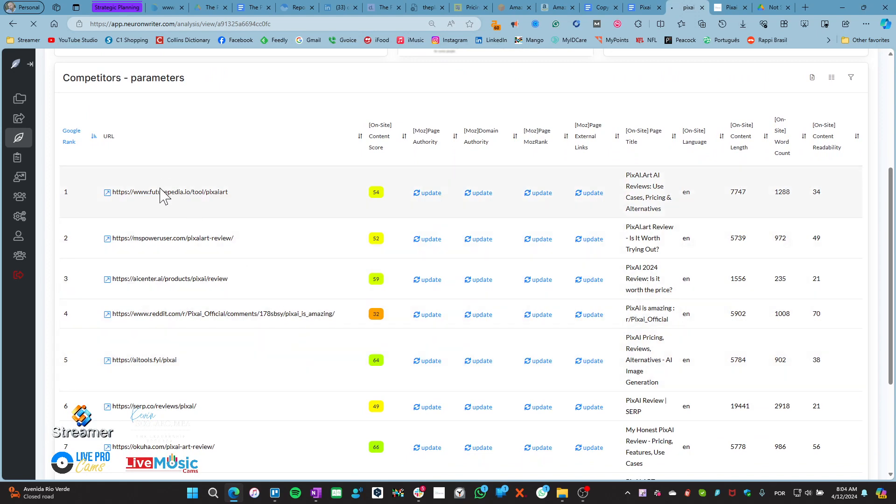
{"action": "scroll", "coordinate": [182, 376], "scroll_direction": "down", "scroll_amount": 3}
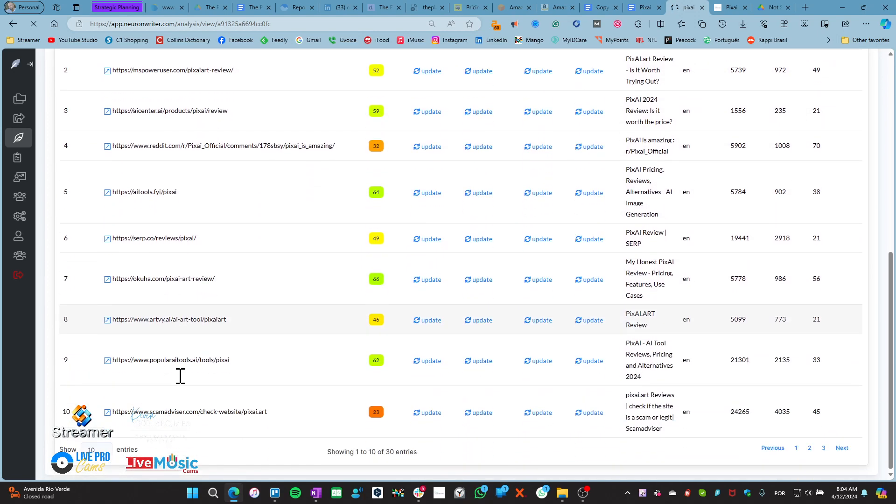
{"action": "scroll", "coordinate": [180, 376], "scroll_direction": "up", "scroll_amount": 7}
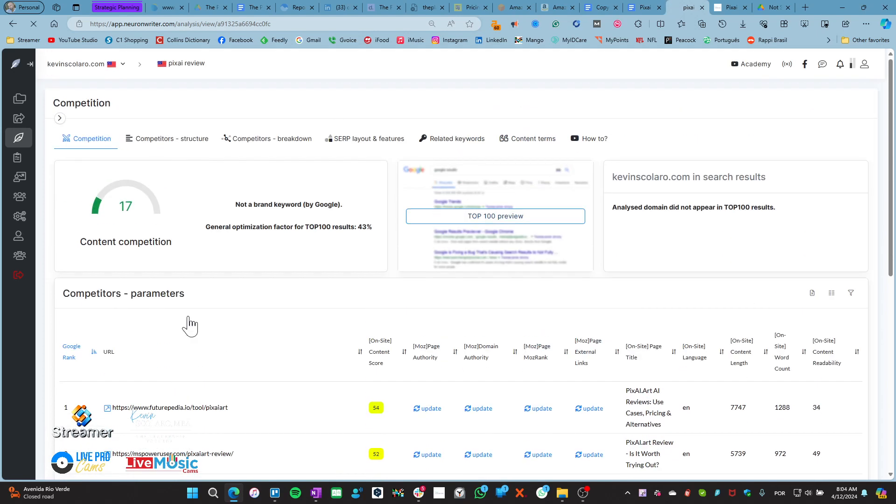
{"action": "left_click", "coordinate": [59, 120]}
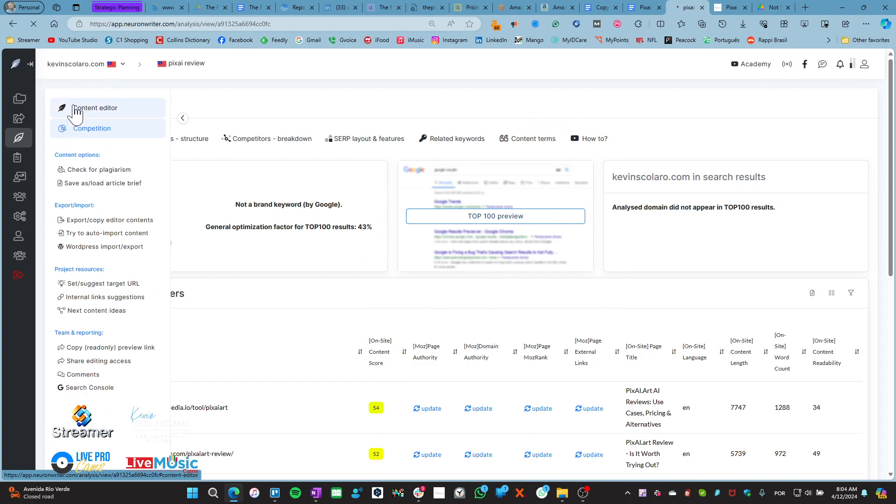
In the content editor, open the Custom selection of competitors, with ranks 1, 2, 7, 8, 9 ticked
{"action": "left_click", "coordinate": [75, 112]}
{"action": "left_click", "coordinate": [672, 189]}
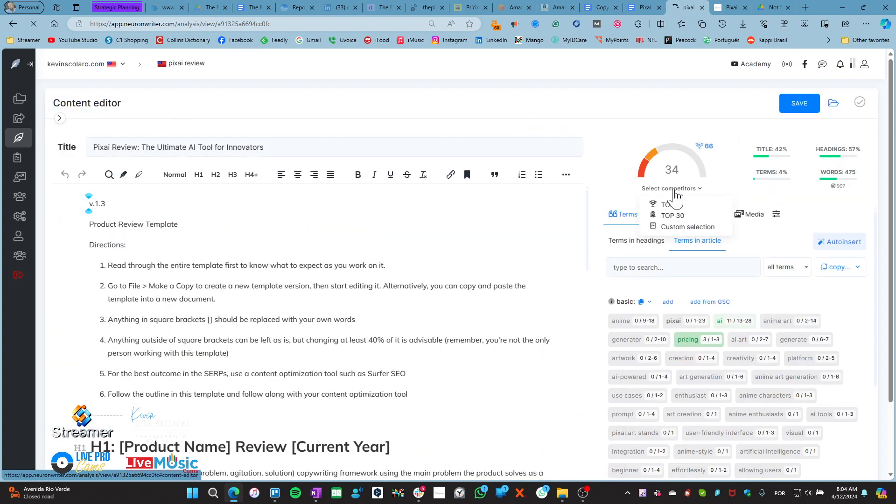
{"action": "left_click", "coordinate": [693, 228]}
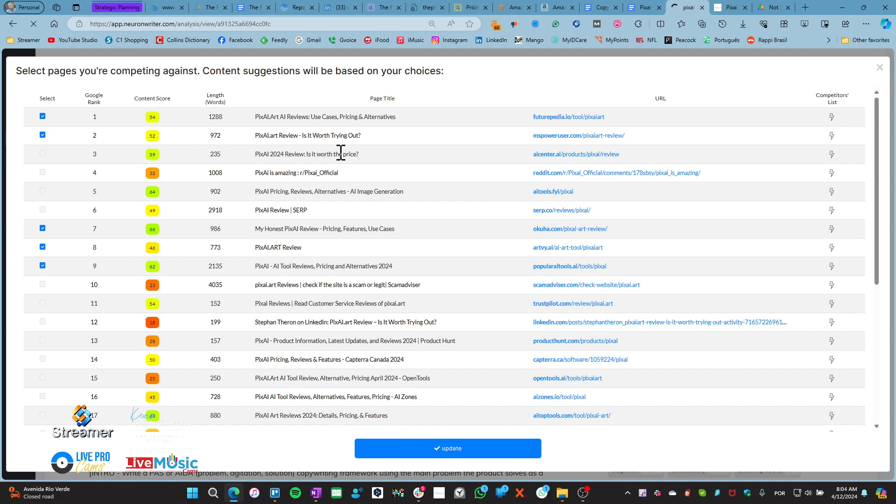
Open the ticked competitor pages, including Futurepedia and MSPowerUser, in new browser tabs
{"action": "left_click", "coordinate": [550, 117]}
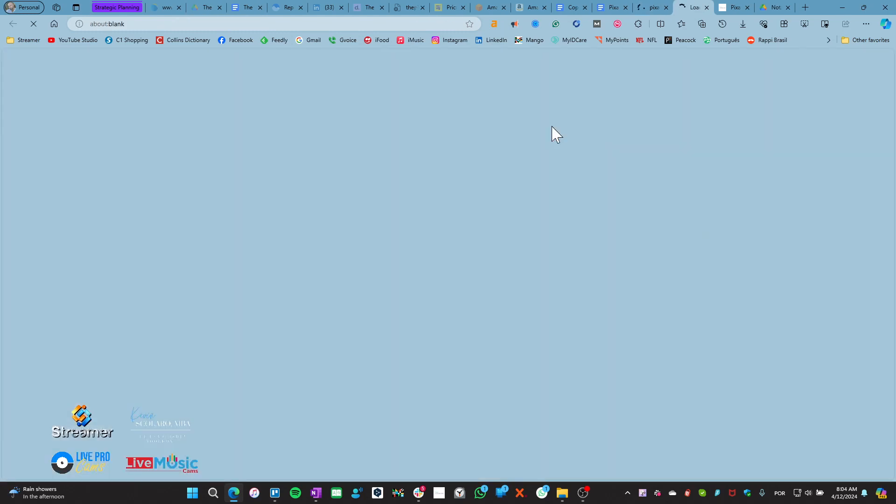
{"action": "left_click", "coordinate": [653, 7]}
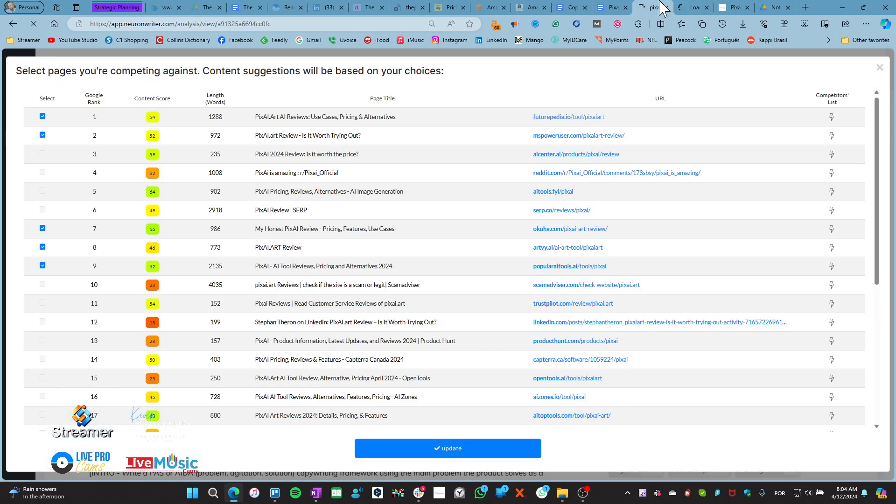
{"action": "left_click", "coordinate": [571, 138]}
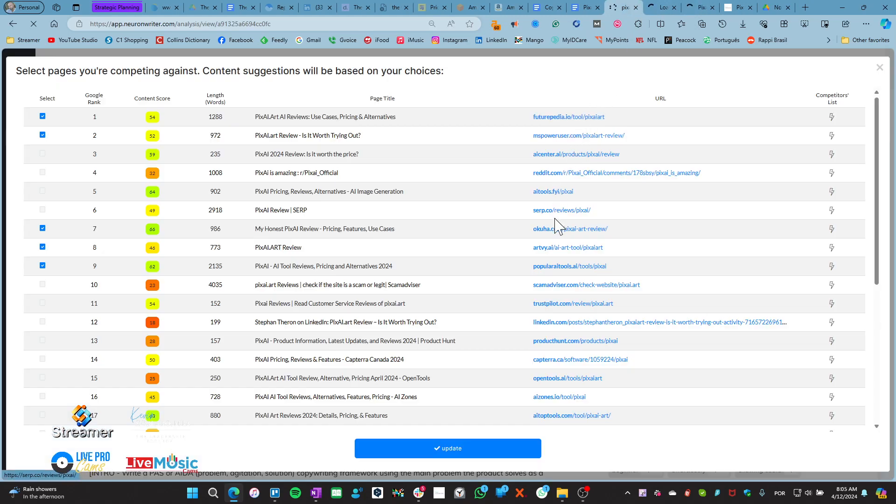
{"action": "left_click", "coordinate": [556, 248]}
{"action": "left_click", "coordinate": [557, 267]}
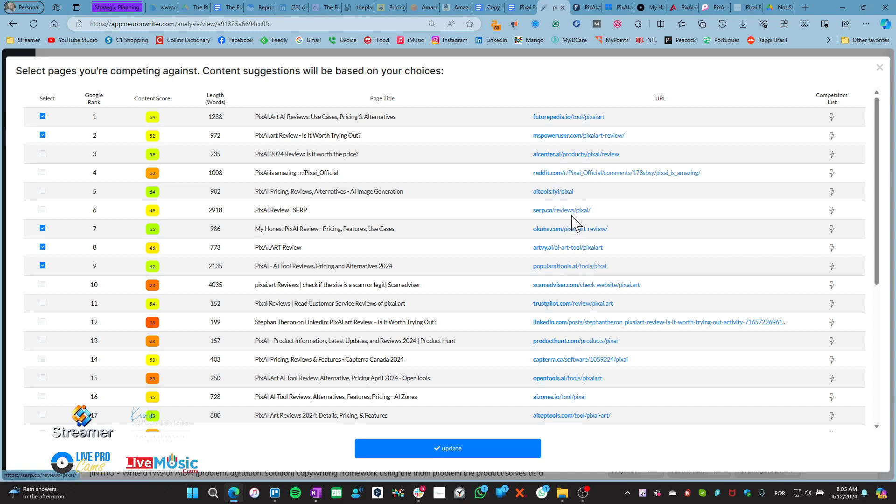
Skim the Futurepedia PixAI.Art page and the MSPowerUser PixAI review
{"action": "left_click", "coordinate": [585, 12]}
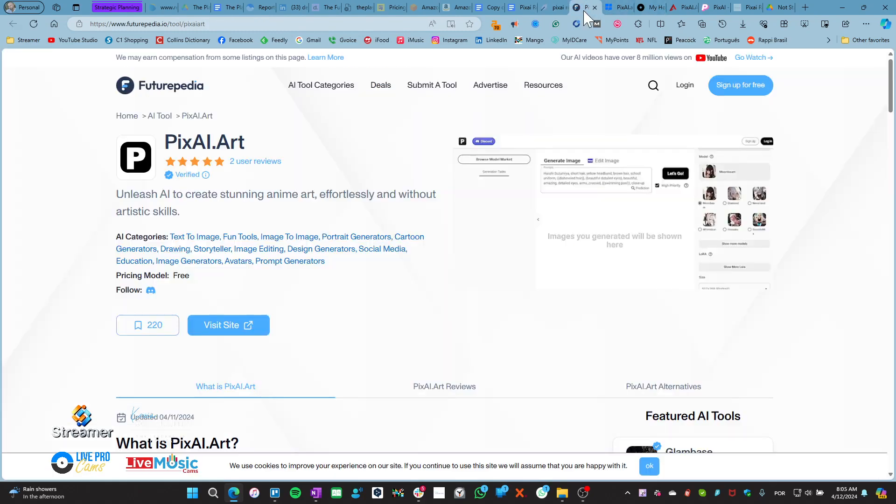
{"action": "scroll", "coordinate": [352, 260], "scroll_direction": "down", "scroll_amount": 12}
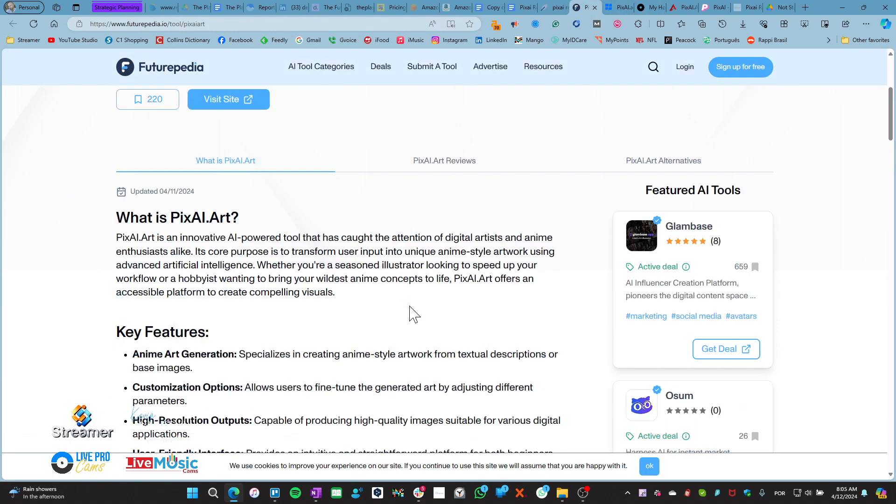
{"action": "scroll", "coordinate": [314, 294], "scroll_direction": "down", "scroll_amount": 20}
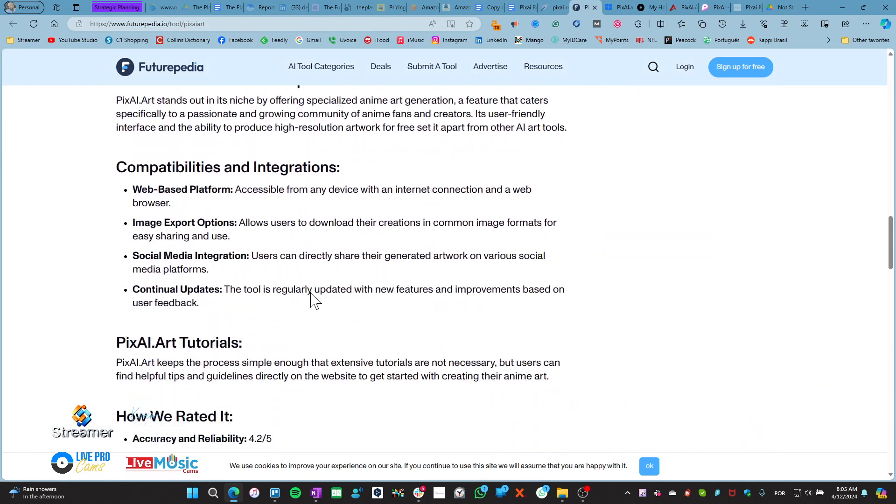
{"action": "scroll", "coordinate": [355, 278], "scroll_direction": "up", "scroll_amount": 15}
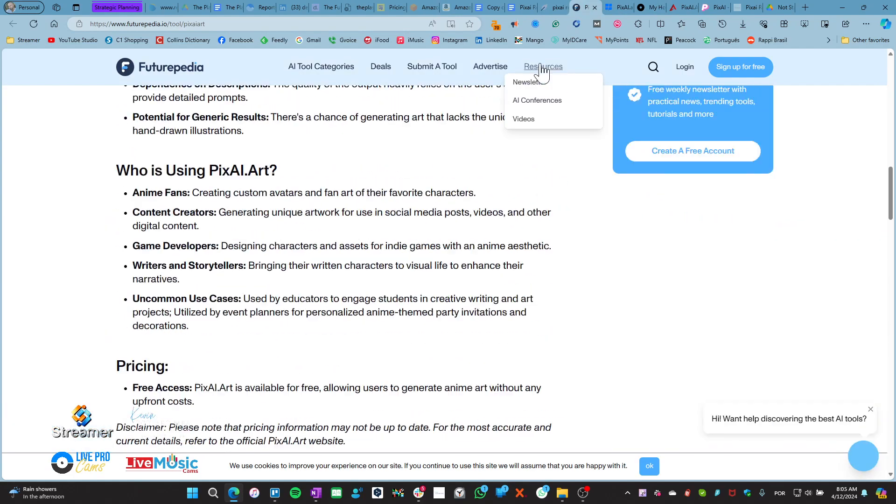
{"action": "key", "text": "ctrl+Tab"}
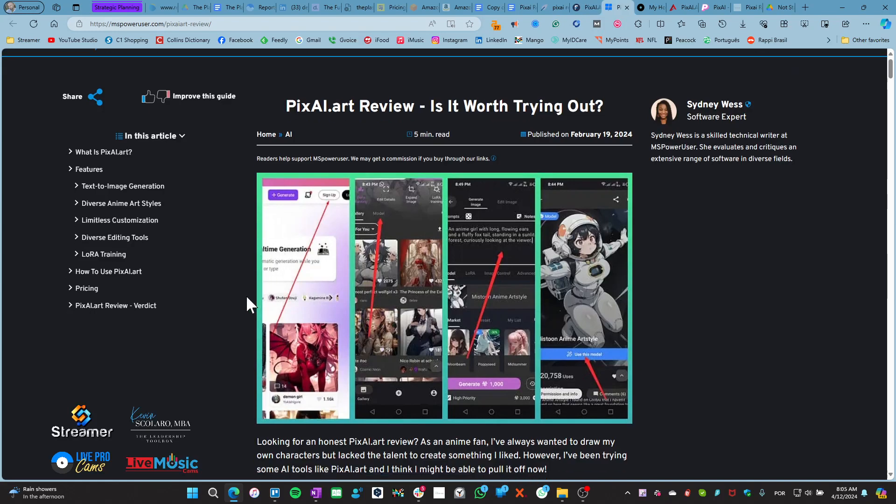
{"action": "scroll", "coordinate": [242, 301], "scroll_direction": "down", "scroll_amount": 8}
{"action": "scroll", "coordinate": [242, 306], "scroll_direction": "down", "scroll_amount": 18}
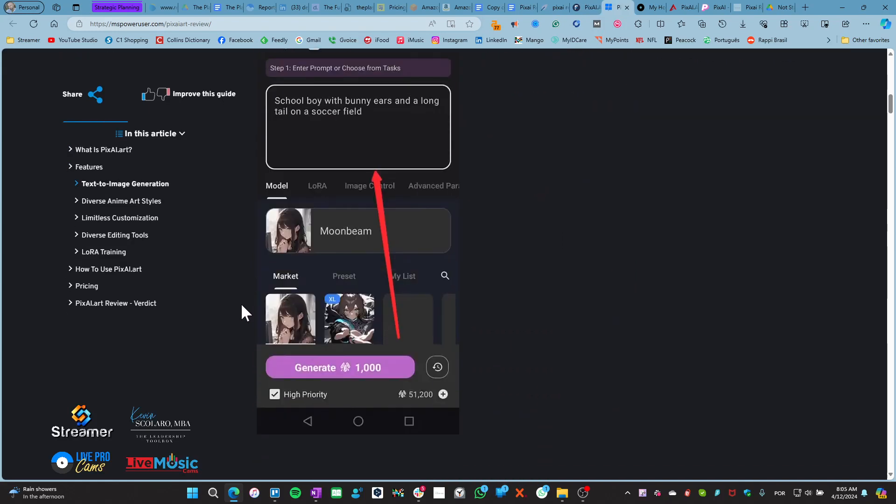
{"action": "scroll", "coordinate": [241, 303], "scroll_direction": "down", "scroll_amount": 7}
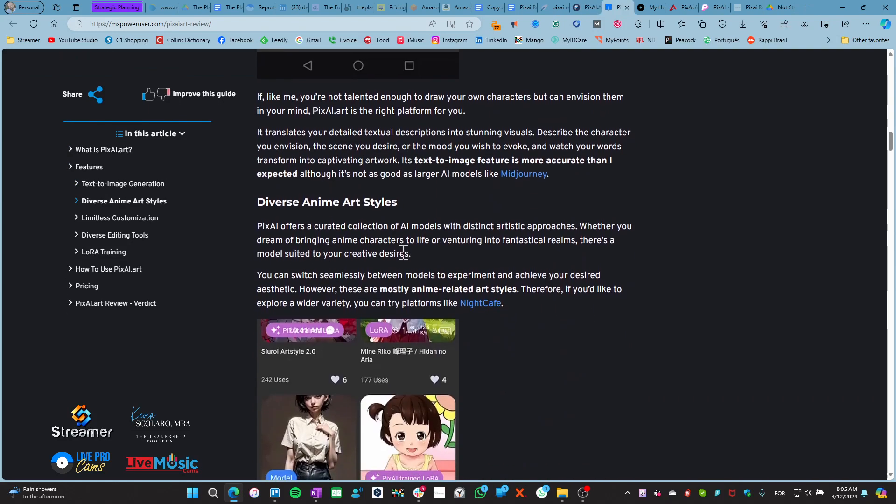
Read through the Okuha PixAI review
{"action": "left_click", "coordinate": [650, 9]}
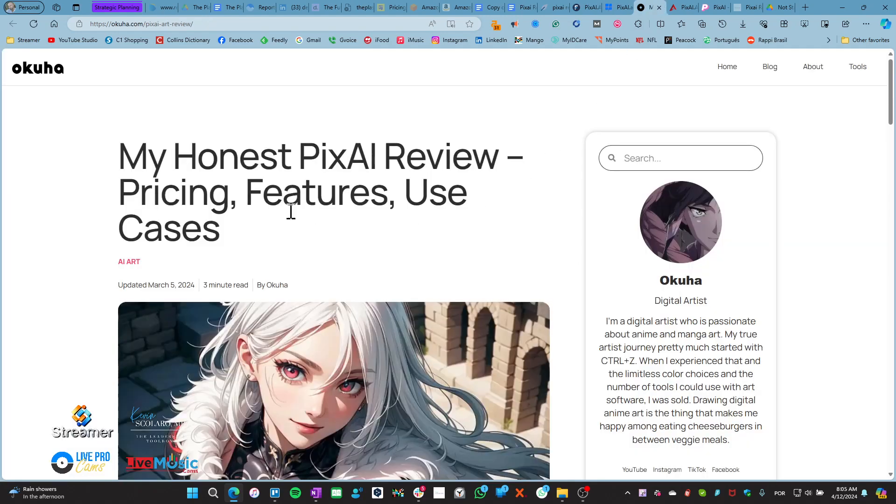
{"action": "scroll", "coordinate": [378, 309], "scroll_direction": "down", "scroll_amount": 20}
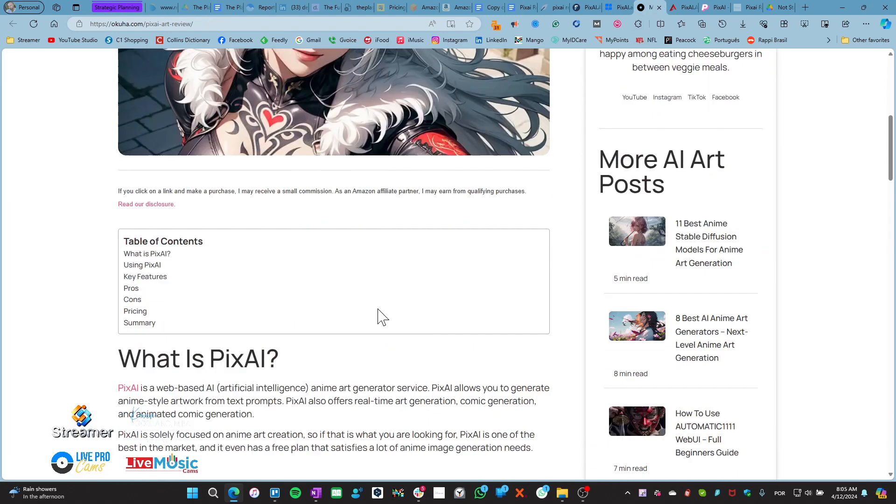
{"action": "scroll", "coordinate": [382, 318], "scroll_direction": "down", "scroll_amount": 20}
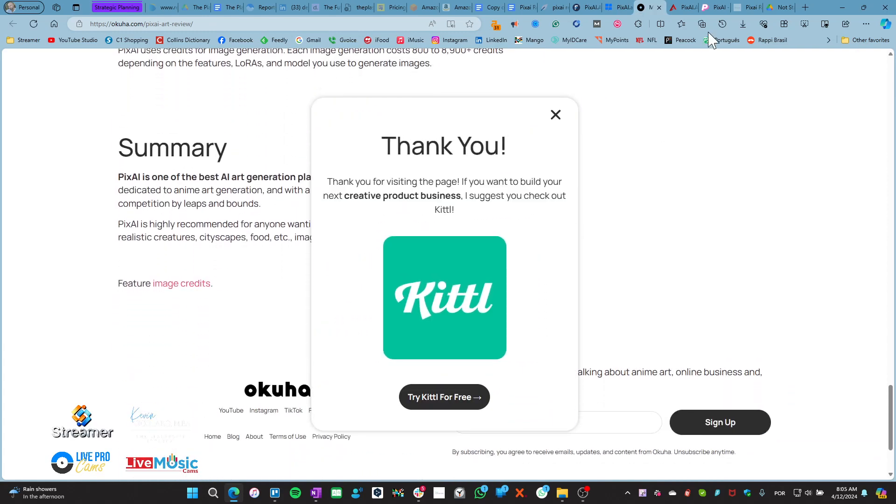
{"action": "left_click", "coordinate": [687, 8]}
Scroll through the Artvy PixAI.ART review
{"action": "scroll", "coordinate": [282, 263], "scroll_direction": "down", "scroll_amount": 12}
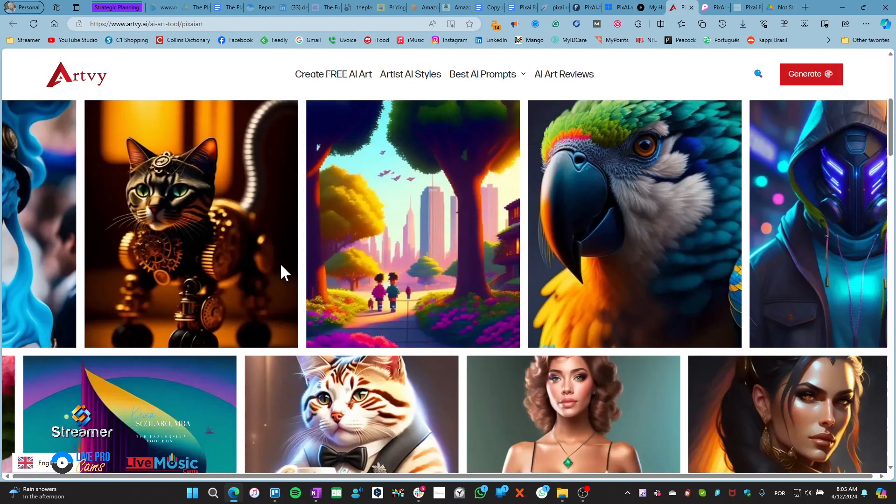
{"action": "scroll", "coordinate": [282, 273], "scroll_direction": "down", "scroll_amount": 4}
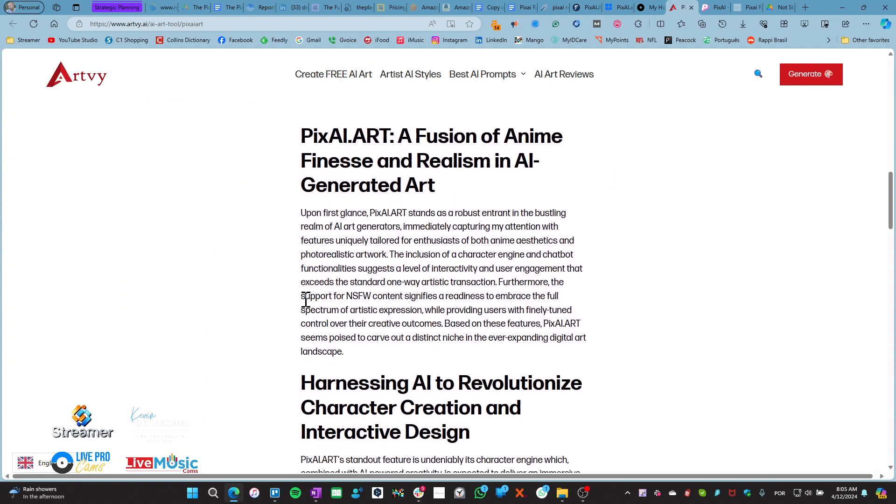
{"action": "scroll", "coordinate": [301, 303], "scroll_direction": "down", "scroll_amount": 13}
{"action": "scroll", "coordinate": [282, 310], "scroll_direction": "down", "scroll_amount": 16}
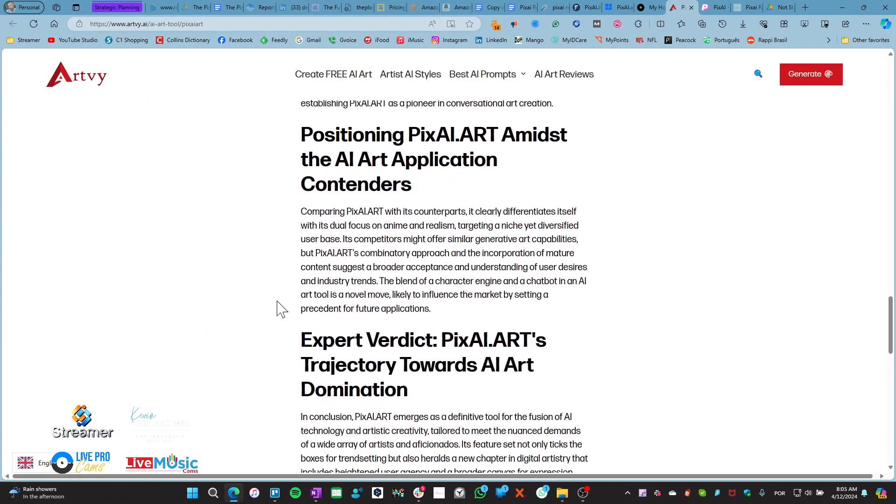
{"action": "scroll", "coordinate": [285, 297], "scroll_direction": "up", "scroll_amount": 5}
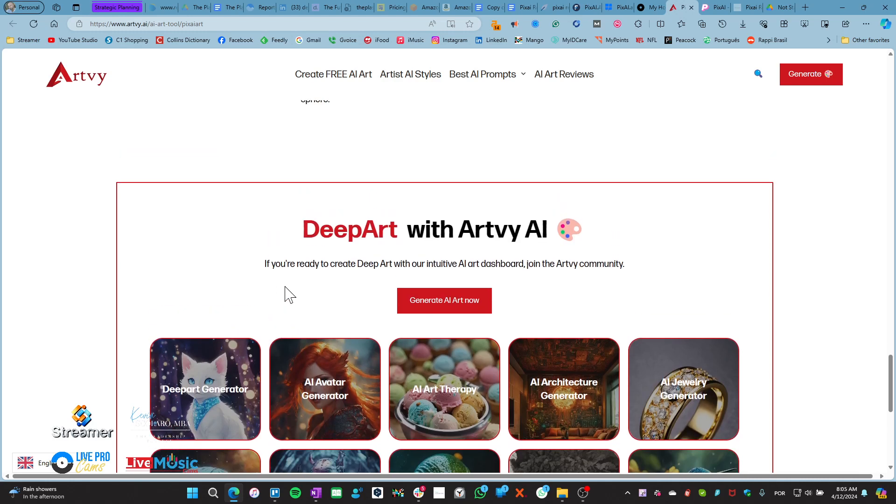
Read the popularaitools.ai PixAI page through its features, pricing and FAQ
{"action": "left_click", "coordinate": [712, 8]}
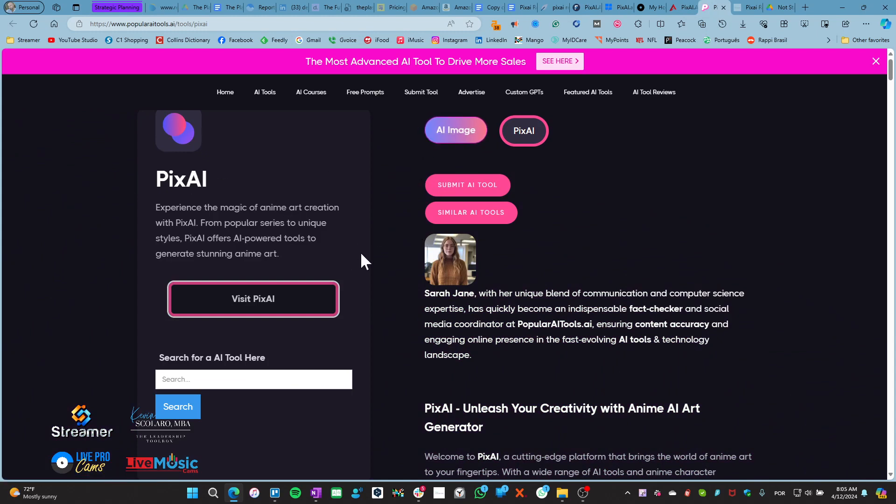
{"action": "scroll", "coordinate": [419, 320], "scroll_direction": "down", "scroll_amount": 13}
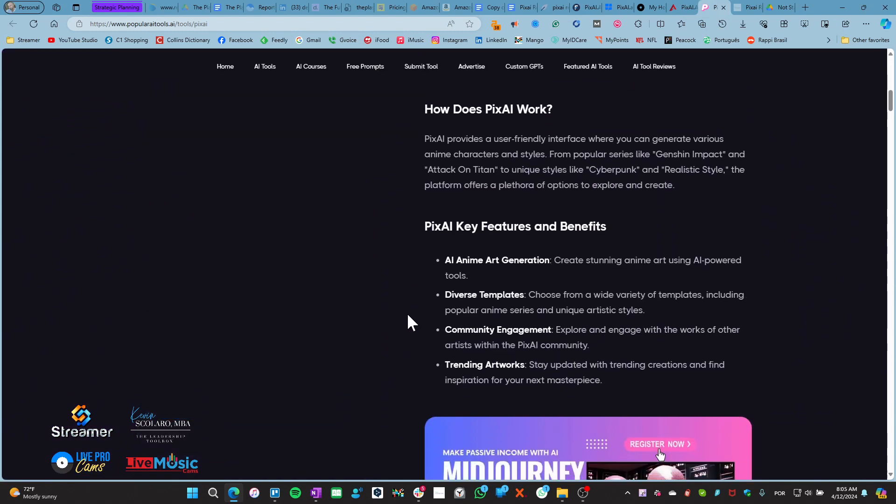
{"action": "scroll", "coordinate": [408, 315], "scroll_direction": "down", "scroll_amount": 2}
{"action": "scroll", "coordinate": [408, 315], "scroll_direction": "down", "scroll_amount": 15}
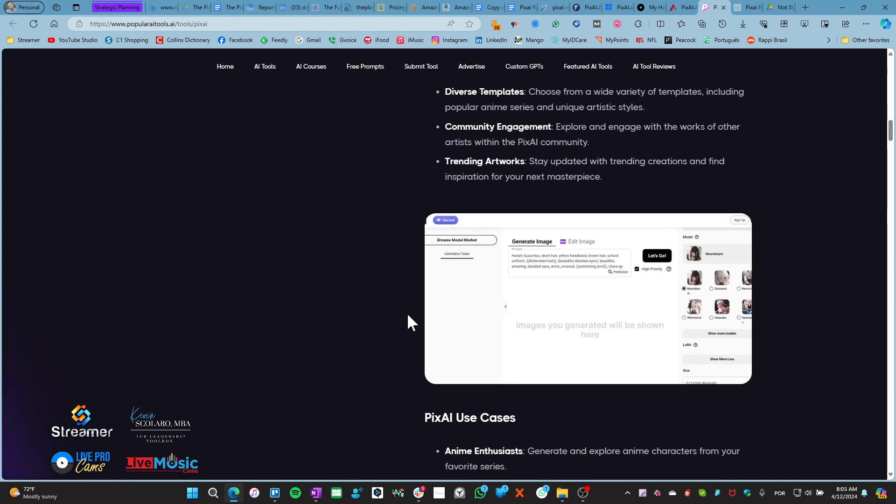
{"action": "scroll", "coordinate": [408, 317], "scroll_direction": "down", "scroll_amount": 15}
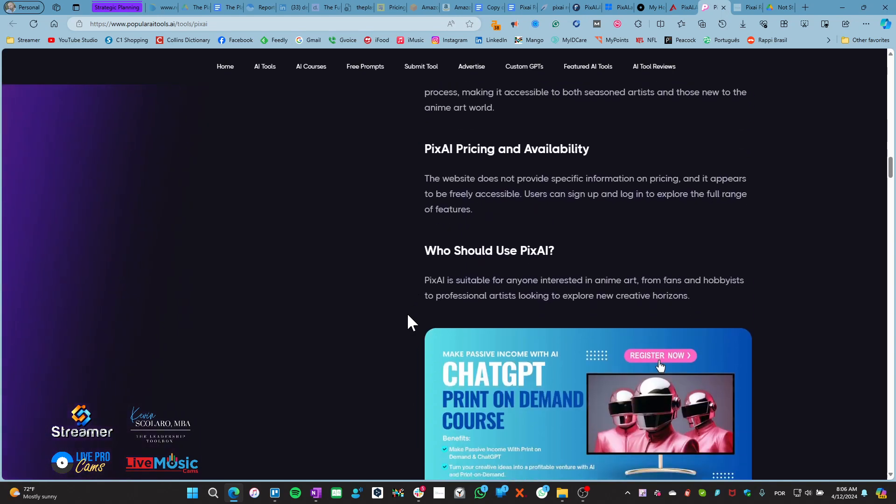
{"action": "scroll", "coordinate": [408, 316], "scroll_direction": "down", "scroll_amount": 15}
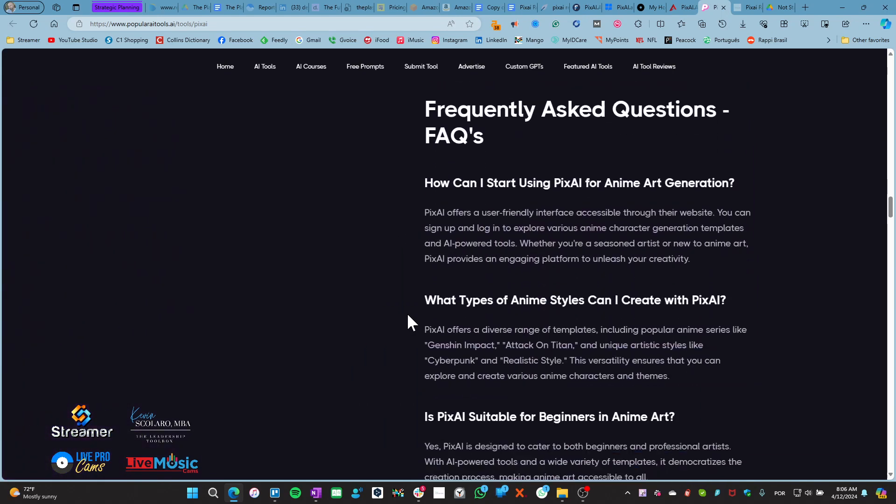
{"action": "scroll", "coordinate": [408, 309], "scroll_direction": "down", "scroll_amount": 3}
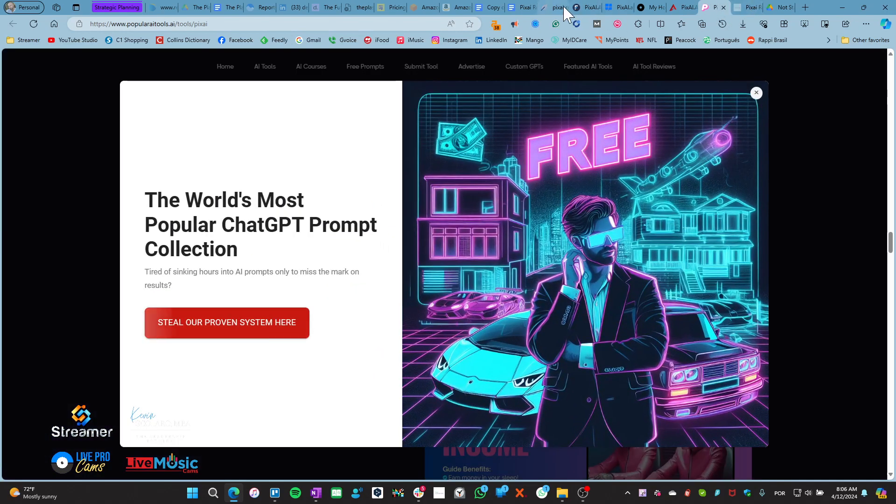
Close the Futurepedia, blog review, Okuha, Artvy and popularaitools.ai tabs
{"action": "left_click", "coordinate": [587, 8]}
{"action": "left_click", "coordinate": [596, 8]}
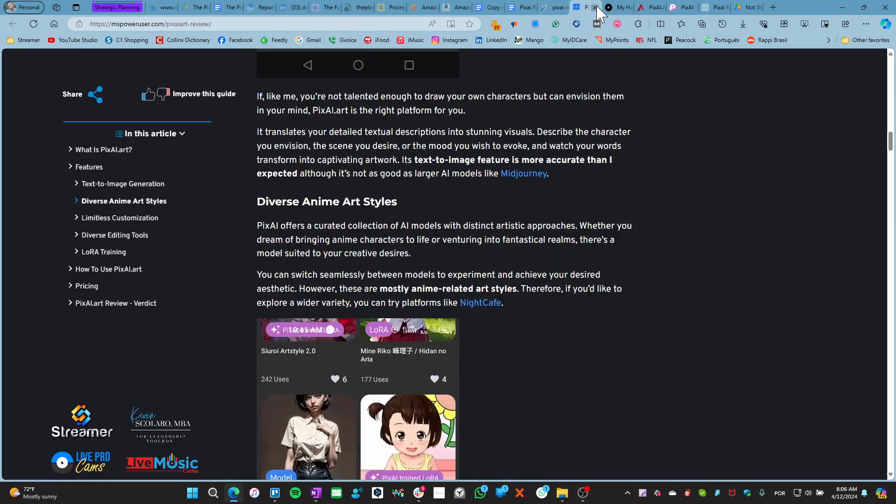
{"action": "left_click", "coordinate": [596, 8]}
{"action": "left_click", "coordinate": [596, 8]}
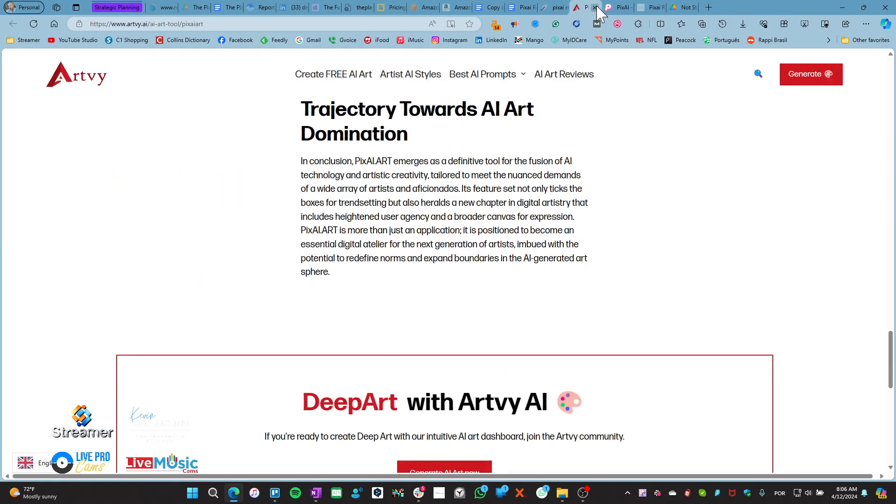
{"action": "left_click", "coordinate": [595, 7]}
{"action": "left_click", "coordinate": [596, 8]}
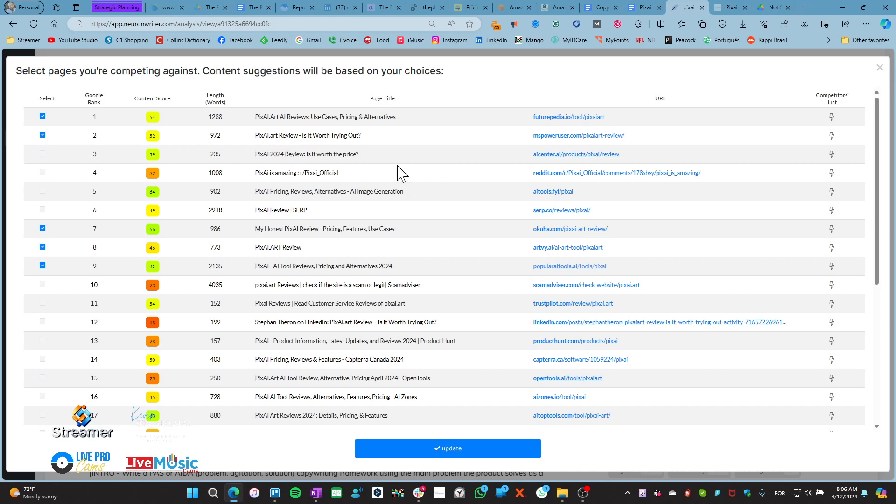
Open the aicenter.ai, aitools.fyi and serp.co PixAI pages in new tabs and view aicenter.ai
{"action": "left_click", "coordinate": [564, 154], "text": "ctrl"}
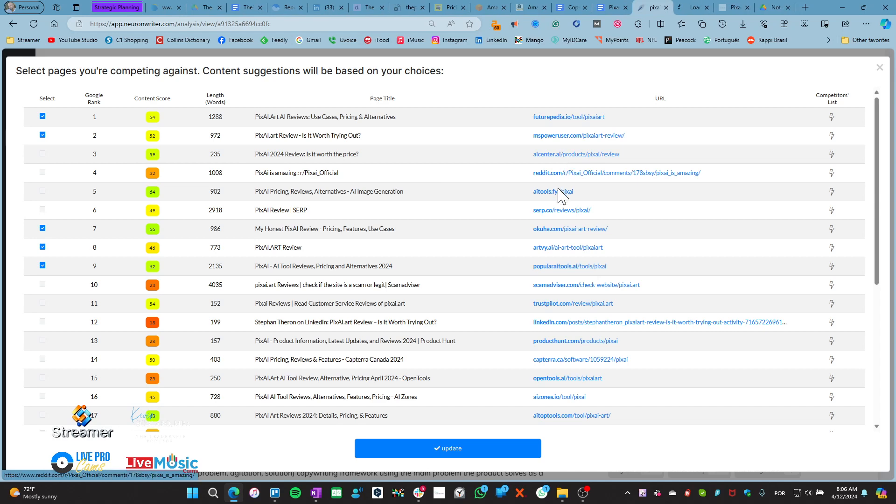
{"action": "left_click", "coordinate": [557, 211], "text": "ctrl"}
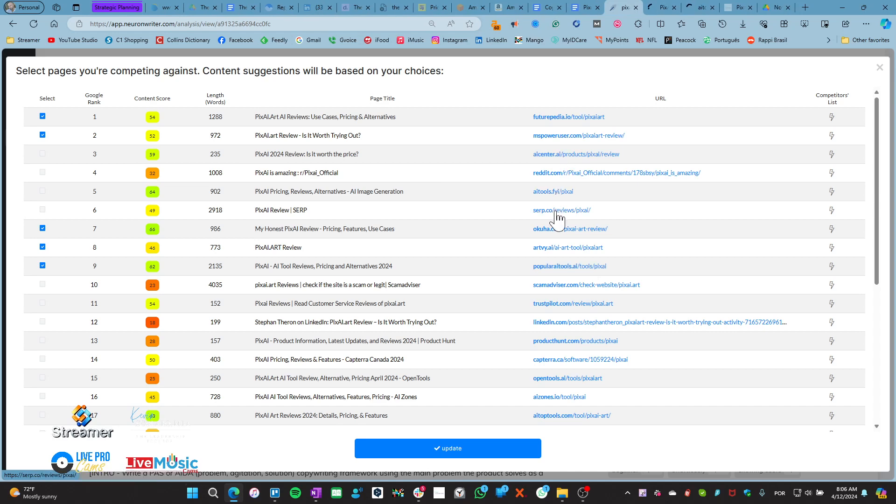
{"action": "left_click", "coordinate": [556, 211], "text": "ctrl"}
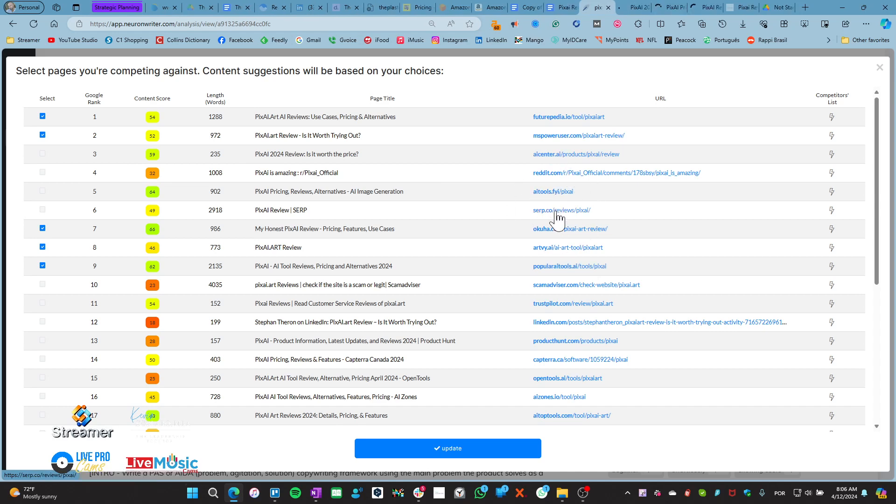
{"action": "left_click", "coordinate": [637, 8]}
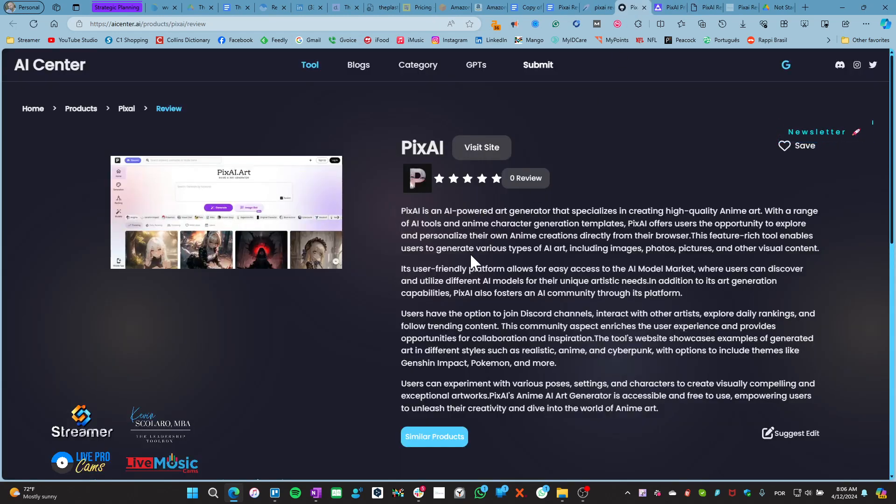
Skim the aicenter.ai review and the aitools.fyi PixAI page
{"action": "scroll", "coordinate": [422, 301], "scroll_direction": "down", "scroll_amount": 3}
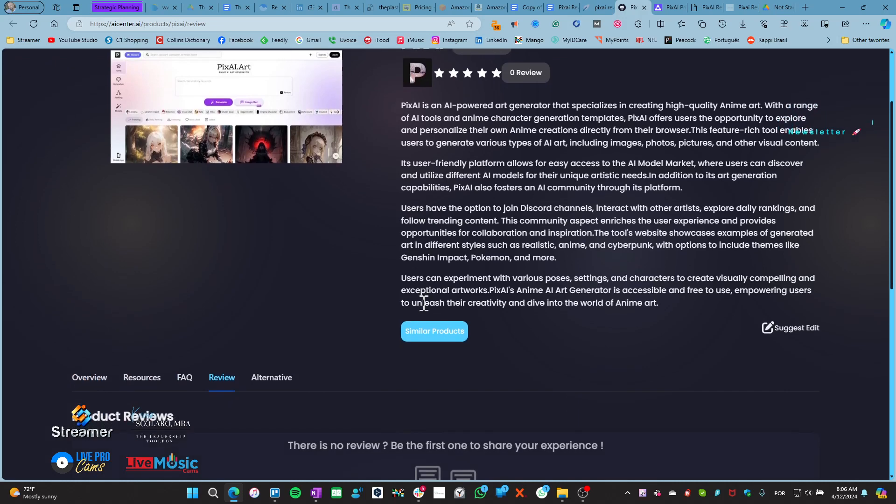
{"action": "scroll", "coordinate": [417, 307], "scroll_direction": "down", "scroll_amount": 9}
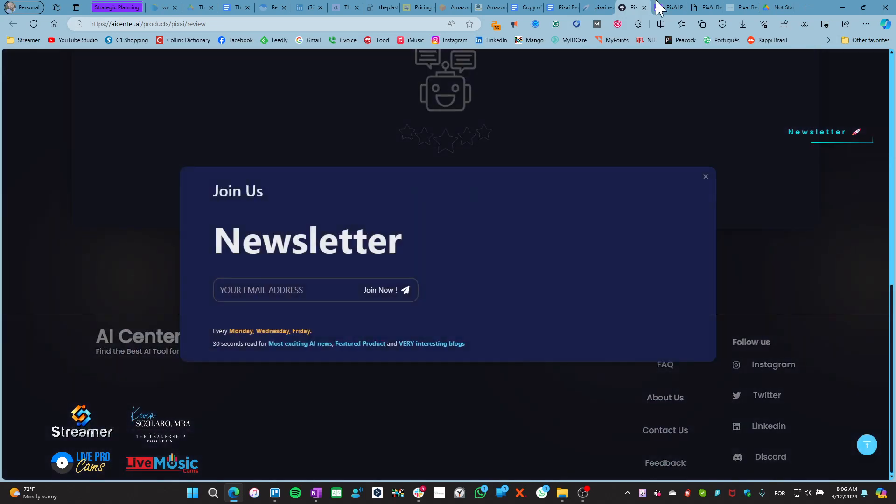
{"action": "left_click", "coordinate": [669, 8]}
{"action": "scroll", "coordinate": [410, 246], "scroll_direction": "down", "scroll_amount": 10}
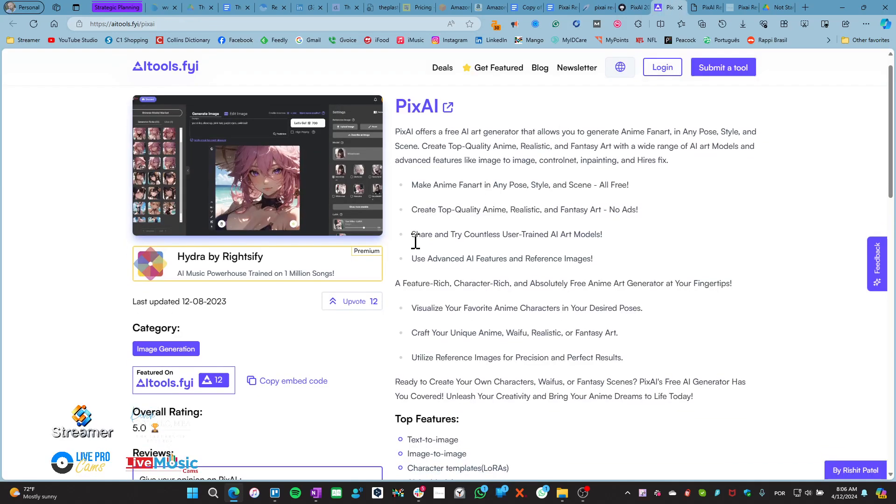
{"action": "scroll", "coordinate": [410, 260], "scroll_direction": "down", "scroll_amount": 9}
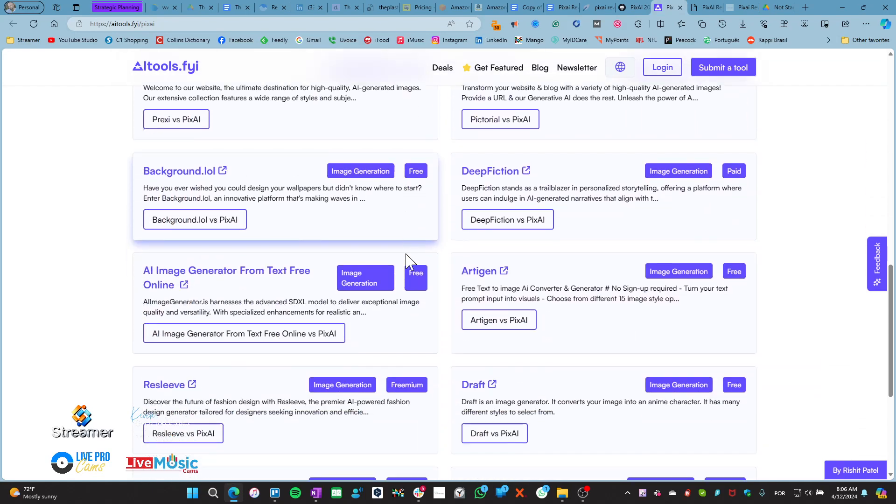
Read through the serp.co PixAI review
{"action": "left_click", "coordinate": [706, 7]}
{"action": "scroll", "coordinate": [406, 280], "scroll_direction": "down", "scroll_amount": 10}
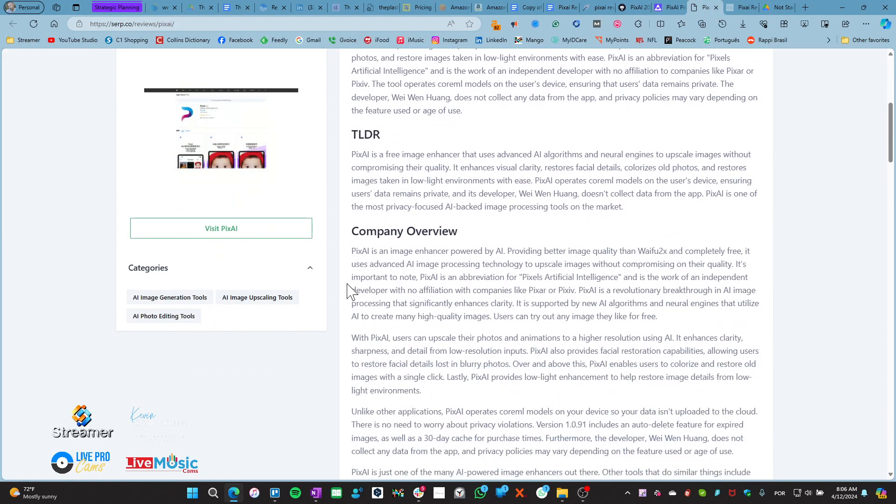
{"action": "scroll", "coordinate": [343, 304], "scroll_direction": "down", "scroll_amount": 15}
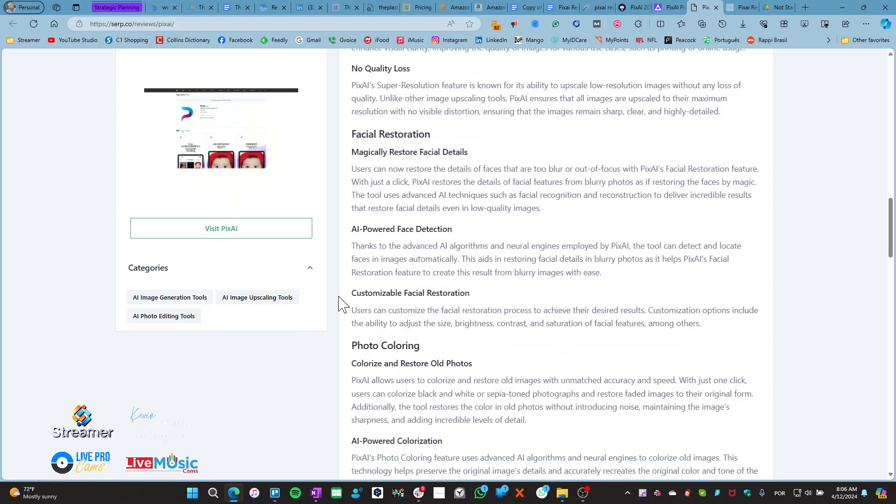
{"action": "scroll", "coordinate": [343, 304], "scroll_direction": "down", "scroll_amount": 12}
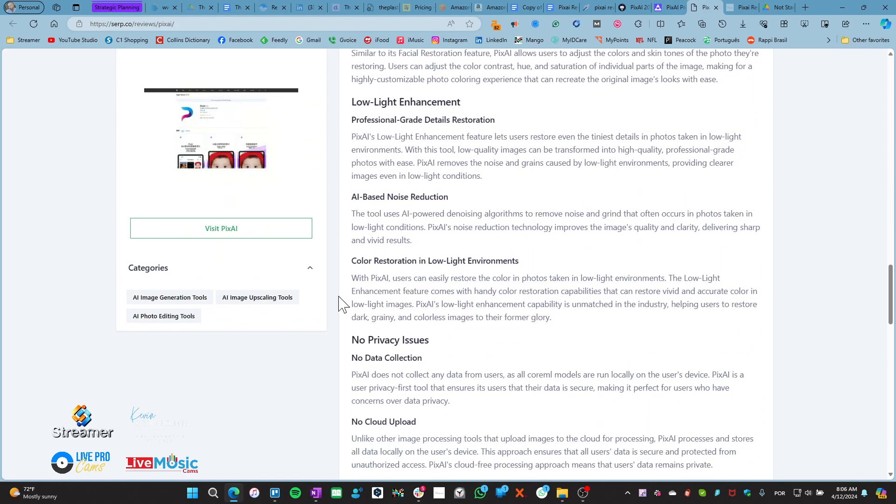
{"action": "scroll", "coordinate": [343, 304], "scroll_direction": "down", "scroll_amount": 2}
{"action": "scroll", "coordinate": [342, 303], "scroll_direction": "up", "scroll_amount": 20}
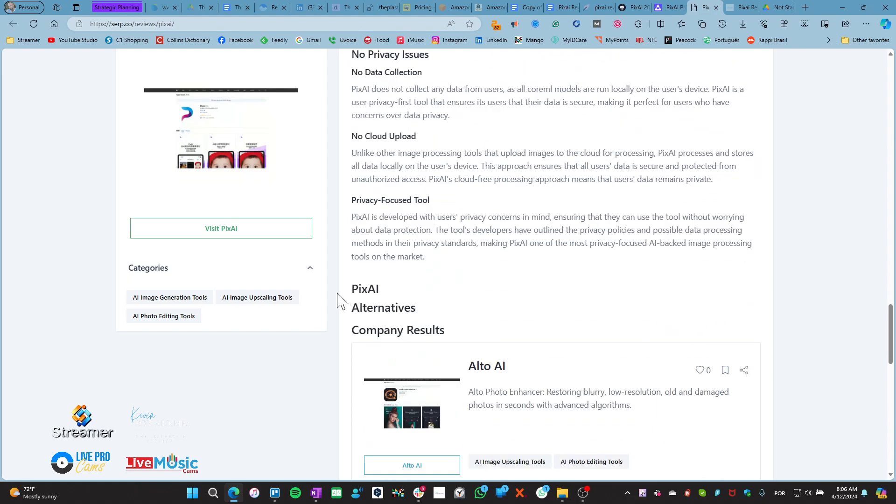
{"action": "scroll", "coordinate": [342, 300], "scroll_direction": "up", "scroll_amount": 7}
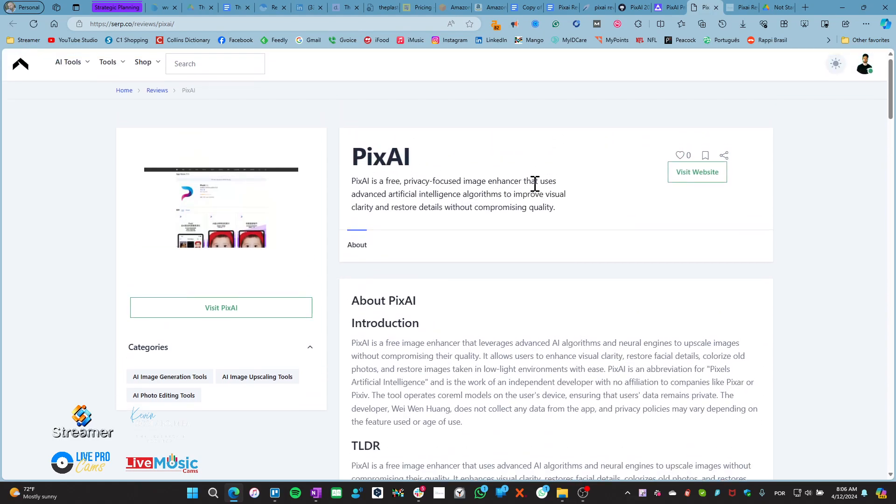
{"action": "scroll", "coordinate": [393, 271], "scroll_direction": "down", "scroll_amount": 2}
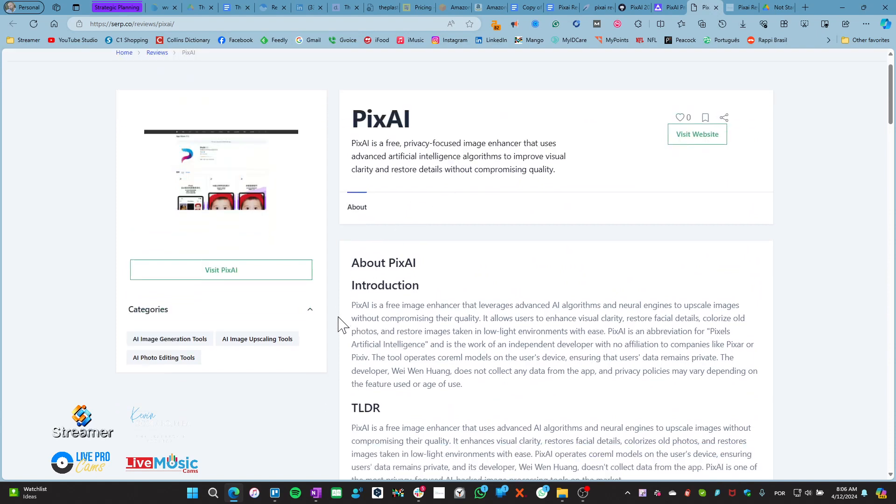
{"action": "scroll", "coordinate": [334, 271], "scroll_direction": "up", "scroll_amount": 2}
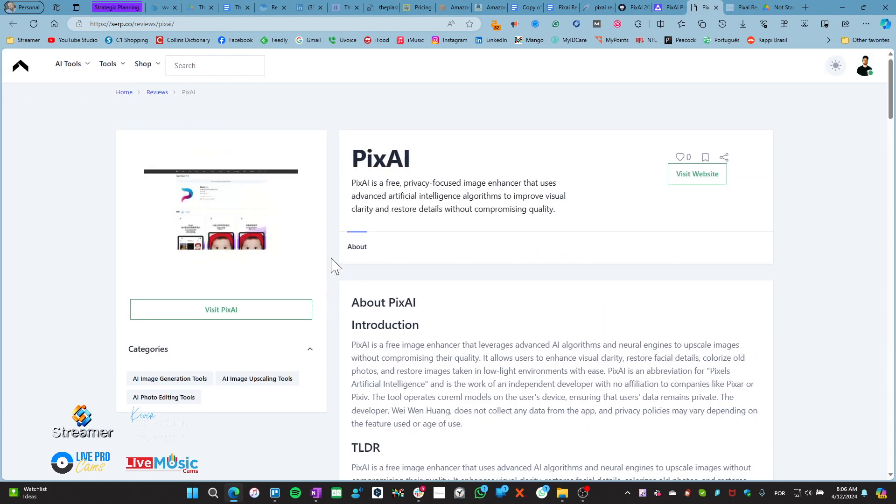
{"action": "scroll", "coordinate": [336, 271], "scroll_direction": "down", "scroll_amount": 13}
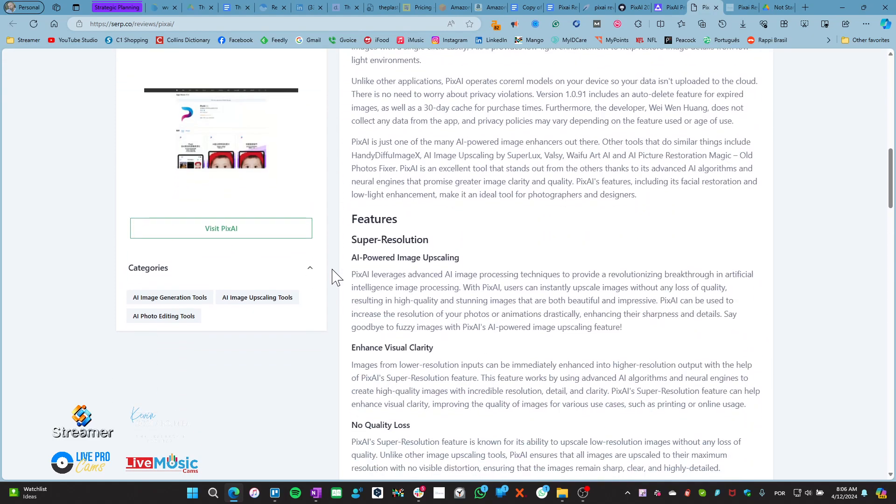
{"action": "scroll", "coordinate": [335, 277], "scroll_direction": "down", "scroll_amount": 9}
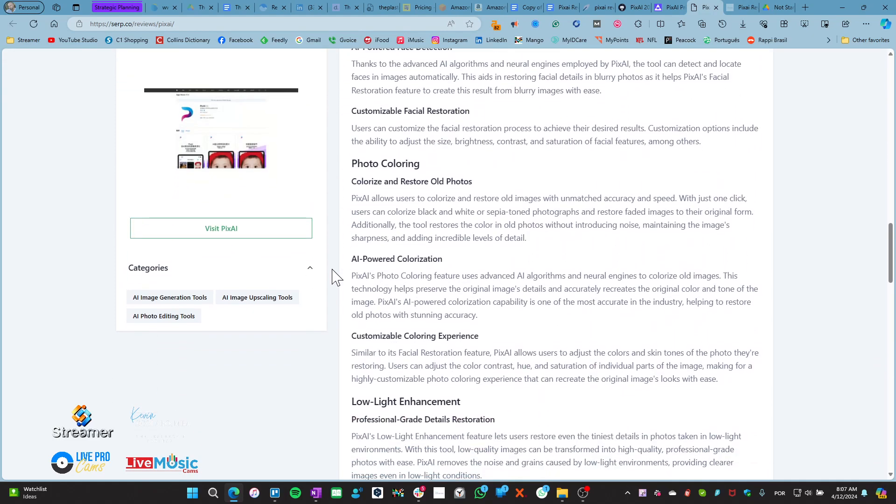
{"action": "scroll", "coordinate": [335, 276], "scroll_direction": "down", "scroll_amount": 15}
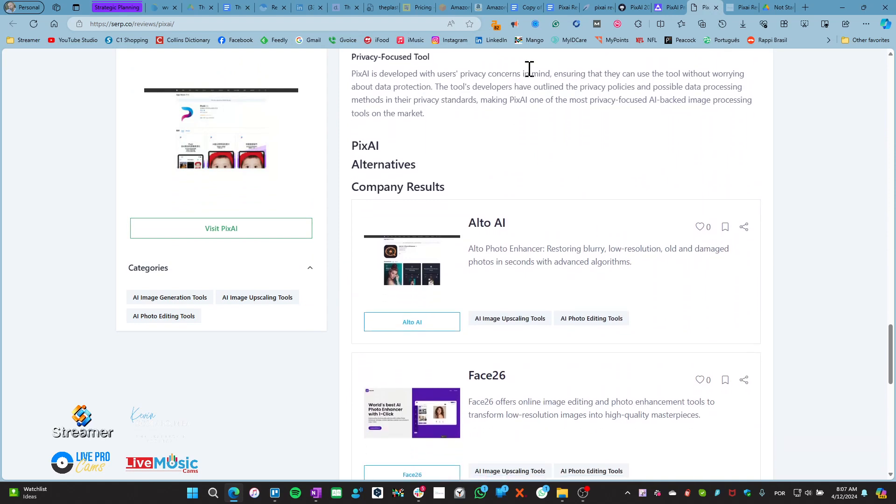
Close the PixAI 20 and aitools.fyi tabs
{"action": "left_click", "coordinate": [645, 8]}
{"action": "left_click", "coordinate": [645, 8]}
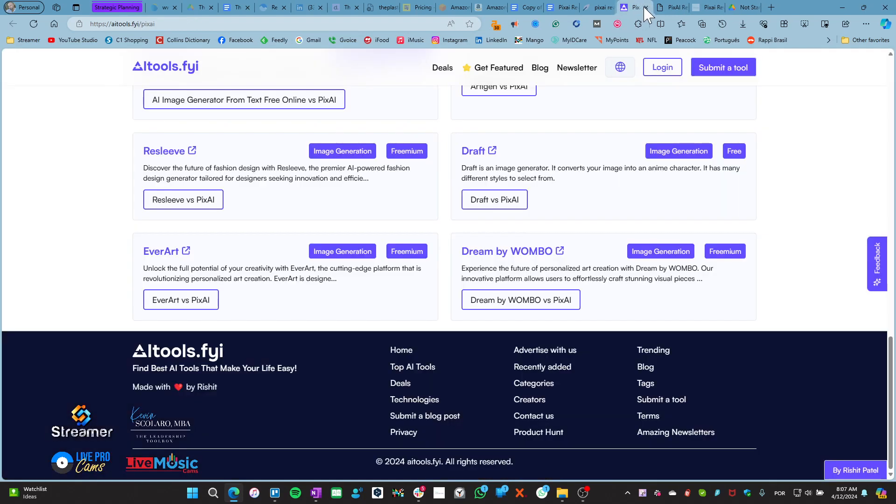
{"action": "left_click", "coordinate": [645, 8]}
Close the last review tab and competitor dialog, save the NeuronWriter analysis, and close its tab
{"action": "left_click", "coordinate": [645, 8]}
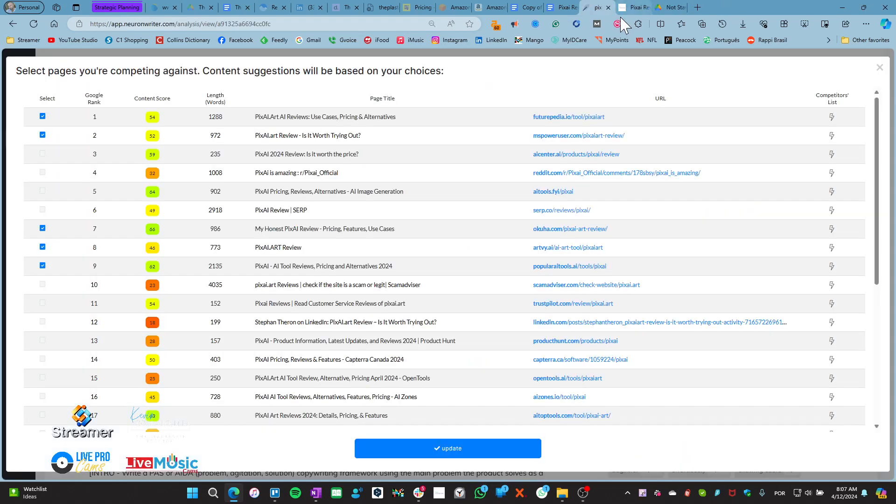
{"action": "left_click", "coordinate": [880, 68]}
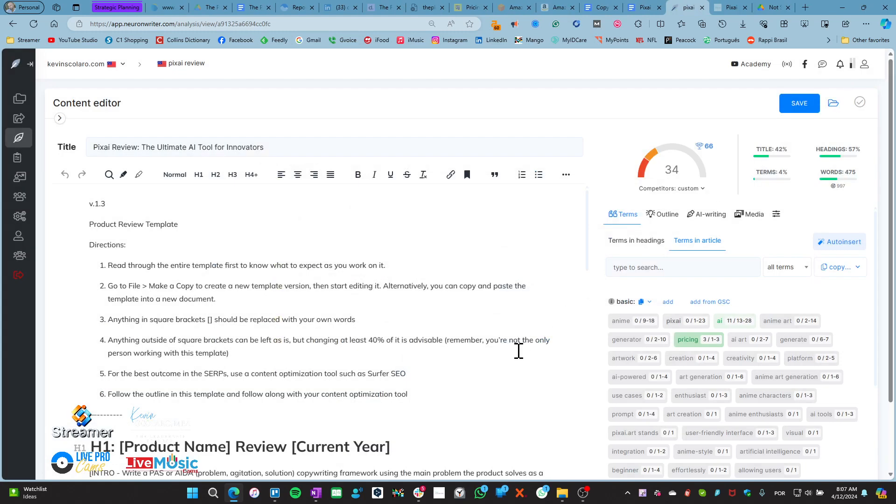
{"action": "left_click", "coordinate": [806, 104]}
{"action": "left_click", "coordinate": [702, 8]}
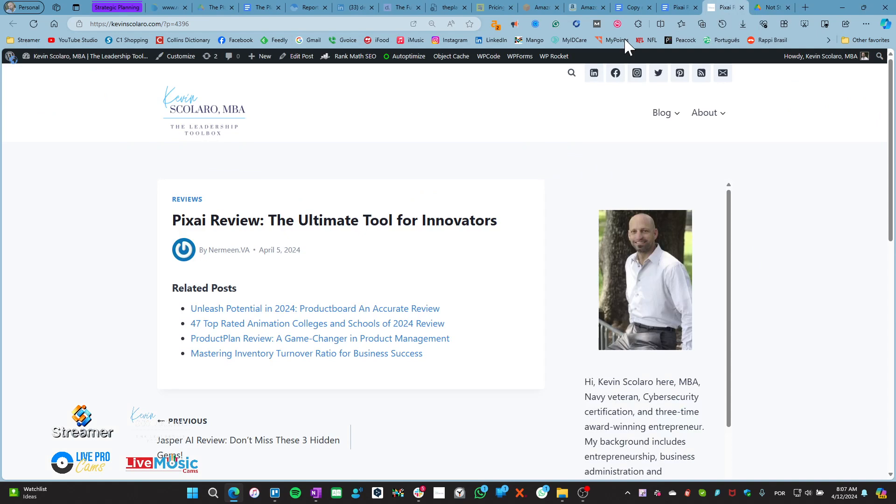
Tick Competitor List and Working URL attachment in the Content Setup Checklist, then return to the Pixai Review post
{"action": "left_click", "coordinate": [635, 8]}
{"action": "left_click", "coordinate": [304, 274]}
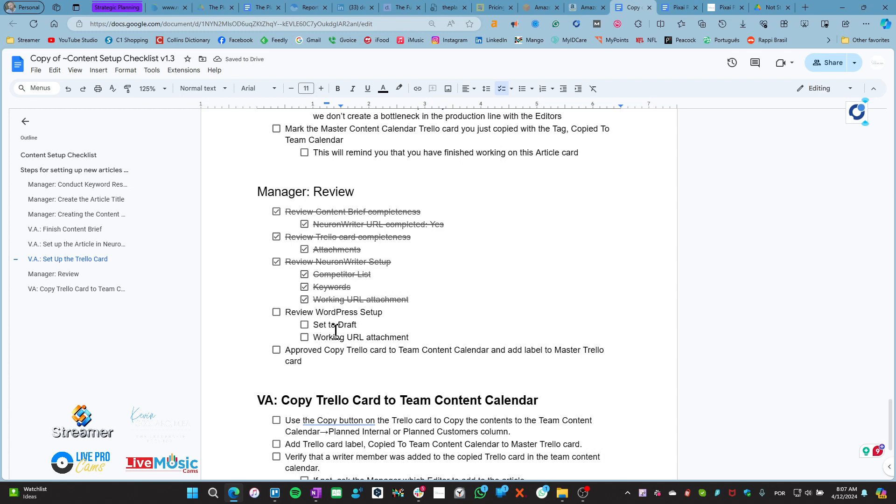
{"action": "left_click", "coordinate": [305, 338]}
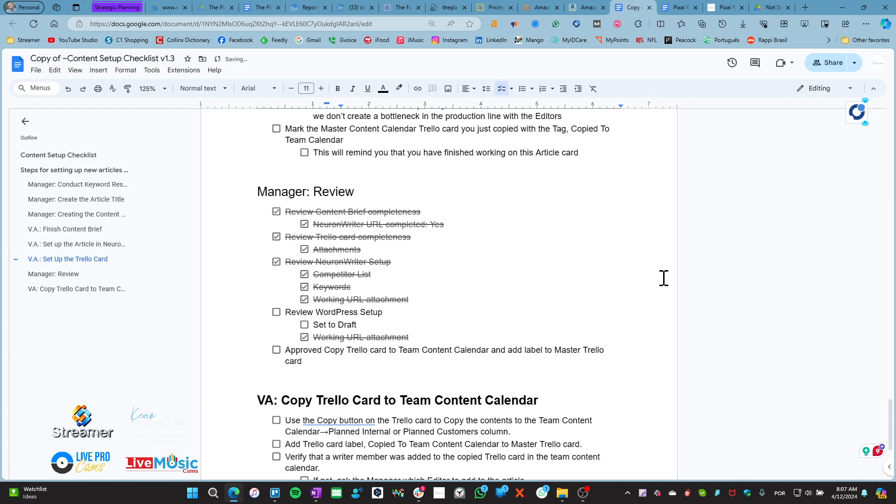
{"action": "left_click", "coordinate": [725, 7]}
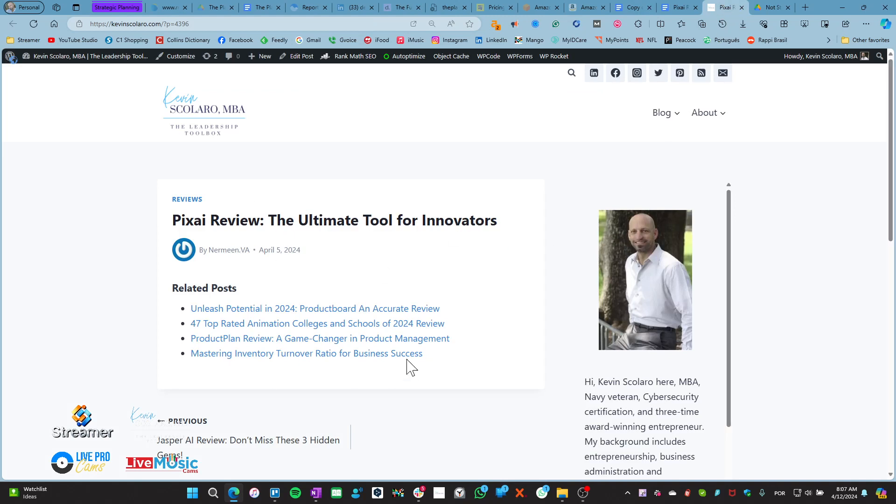
{"action": "left_click", "coordinate": [636, 8]}
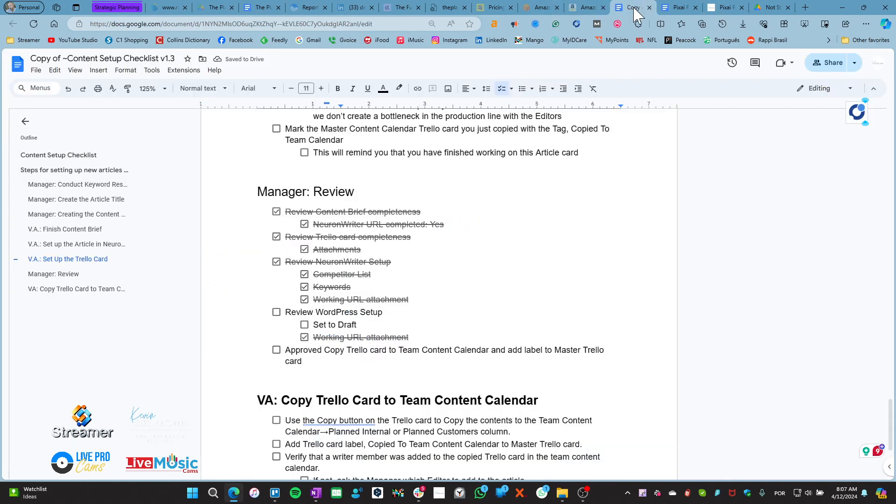
{"action": "left_click", "coordinate": [726, 8]}
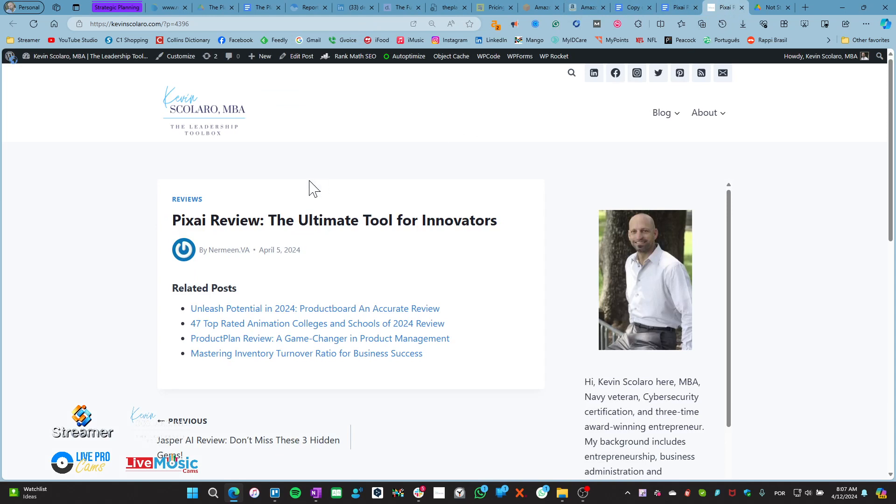
Check the Pixai Review post's settings in the WordPress editor, then close the editor tab
{"action": "left_click", "coordinate": [299, 57]}
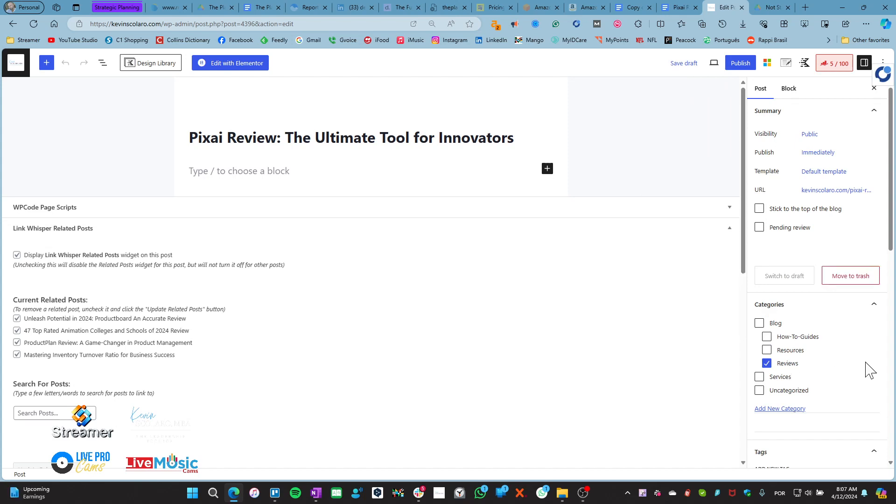
{"action": "scroll", "coordinate": [850, 379], "scroll_direction": "down", "scroll_amount": 8}
{"action": "scroll", "coordinate": [840, 378], "scroll_direction": "up", "scroll_amount": 8}
{"action": "left_click", "coordinate": [742, 8]}
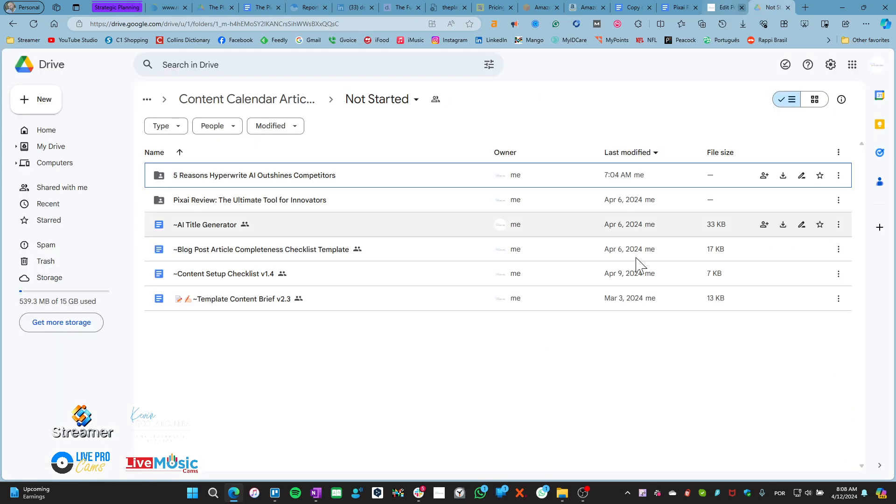
Tick Review WordPress Setup, Set to Draft and Approved Copy Trello card, then dismiss the storage warning
{"action": "left_click", "coordinate": [666, 10]}
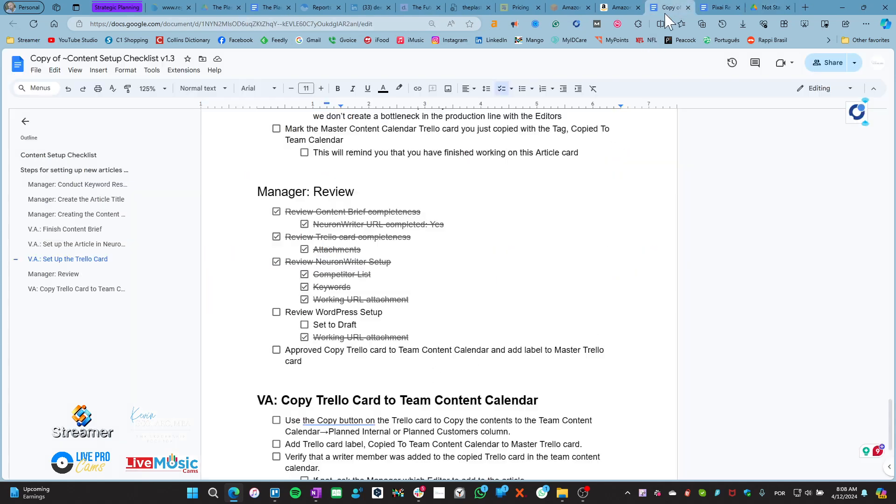
{"action": "left_click", "coordinate": [276, 312]}
{"action": "left_click", "coordinate": [305, 324]}
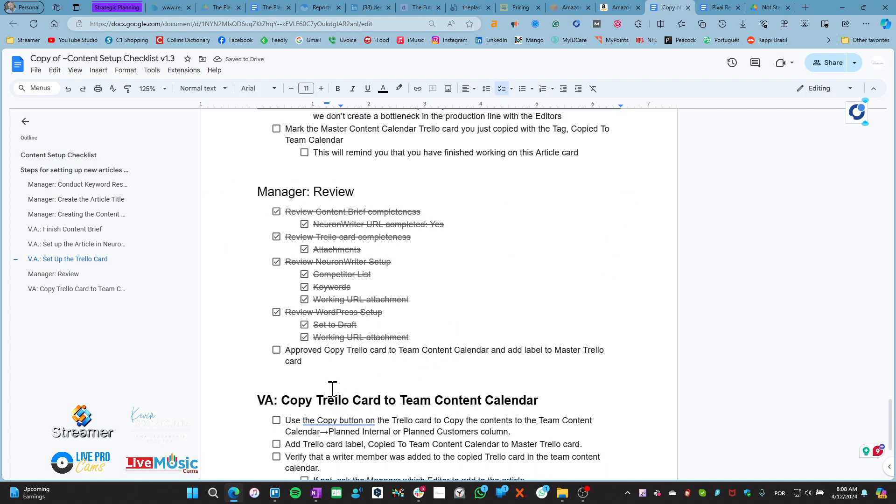
{"action": "left_click", "coordinate": [277, 350]}
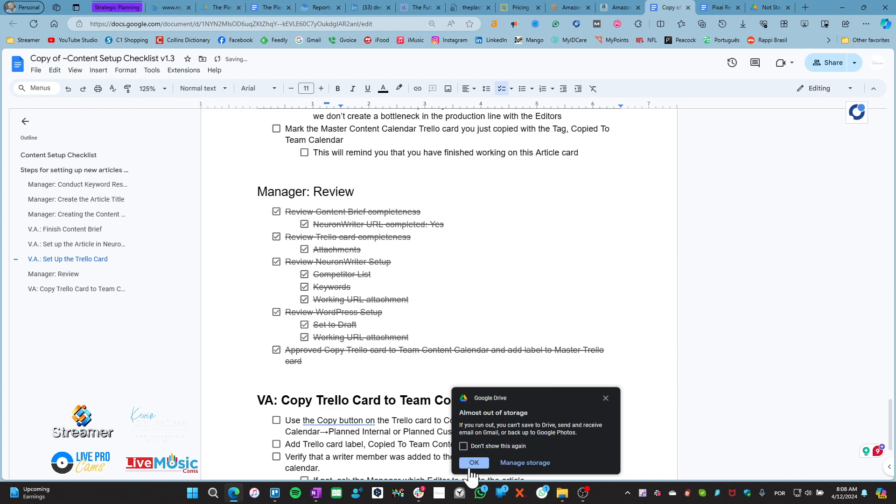
{"action": "left_click", "coordinate": [474, 463]}
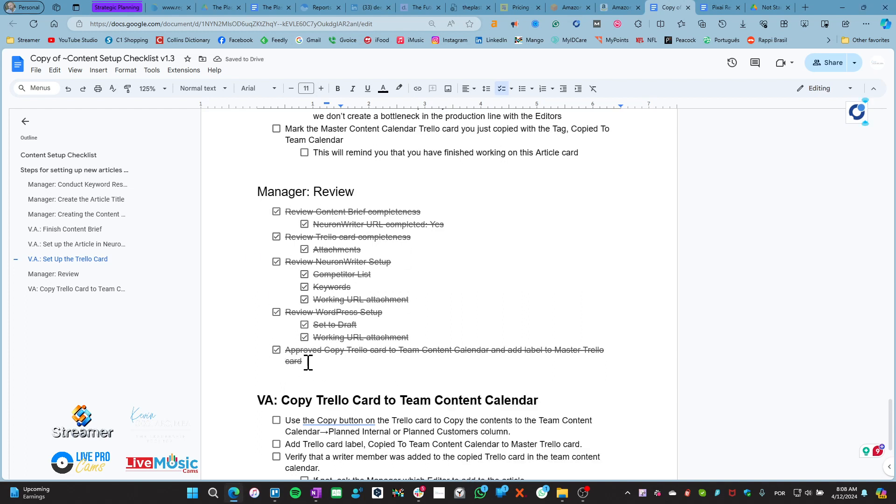
{"action": "left_click_drag", "start_coordinate": [308, 363], "coordinate": [281, 355]}
{"action": "left_click", "coordinate": [371, 365]}
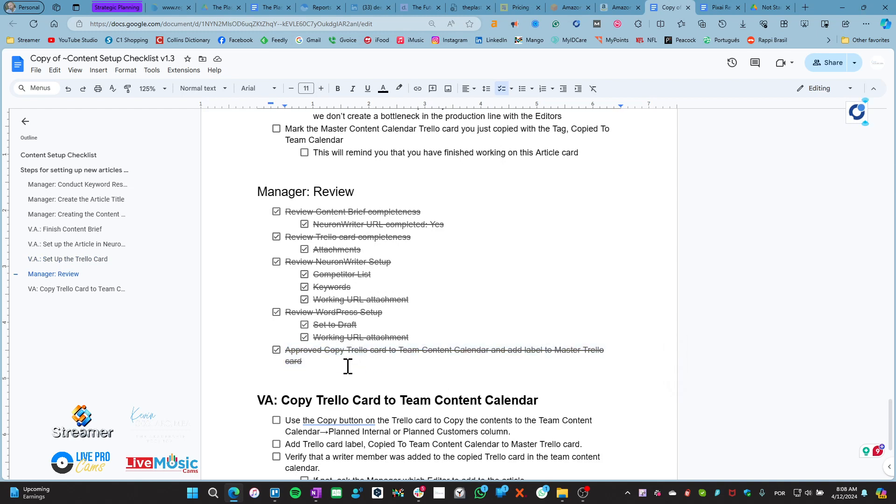
{"action": "scroll", "coordinate": [279, 316], "scroll_direction": "up", "scroll_amount": 20}
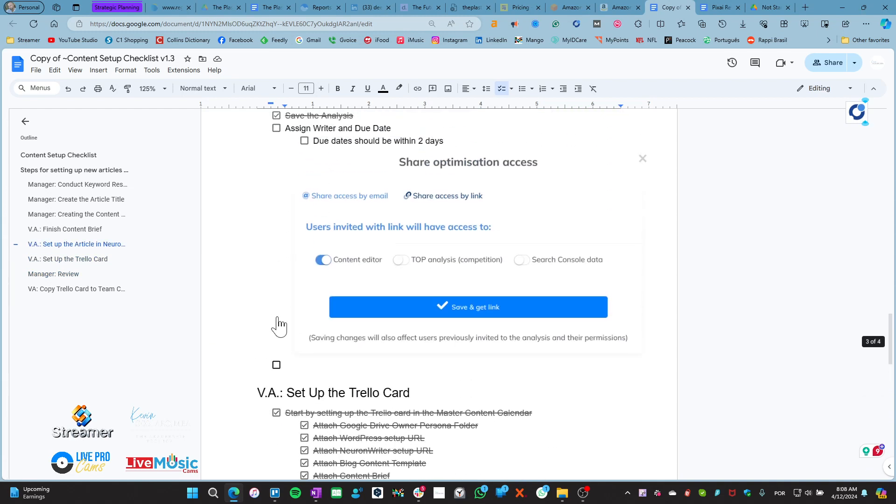
{"action": "scroll", "coordinate": [278, 317], "scroll_direction": "up", "scroll_amount": 20}
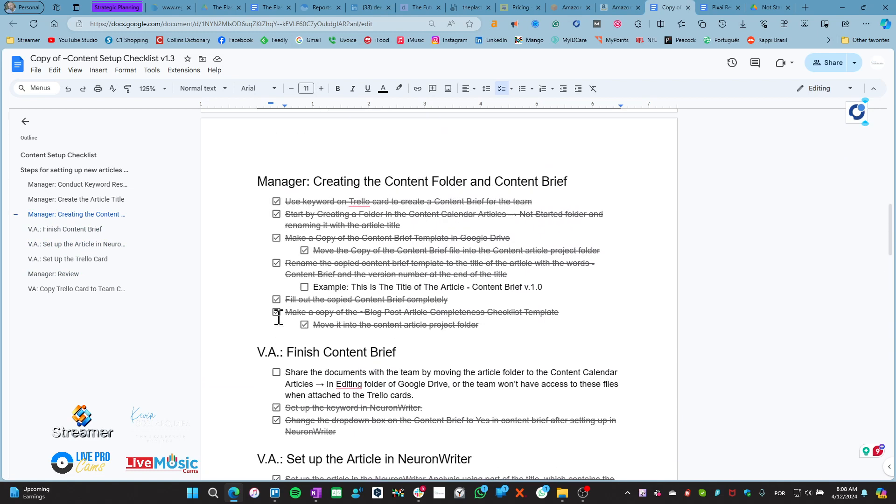
{"action": "scroll", "coordinate": [279, 317], "scroll_direction": "up", "scroll_amount": 4}
{"action": "scroll", "coordinate": [279, 317], "scroll_direction": "down", "scroll_amount": 8}
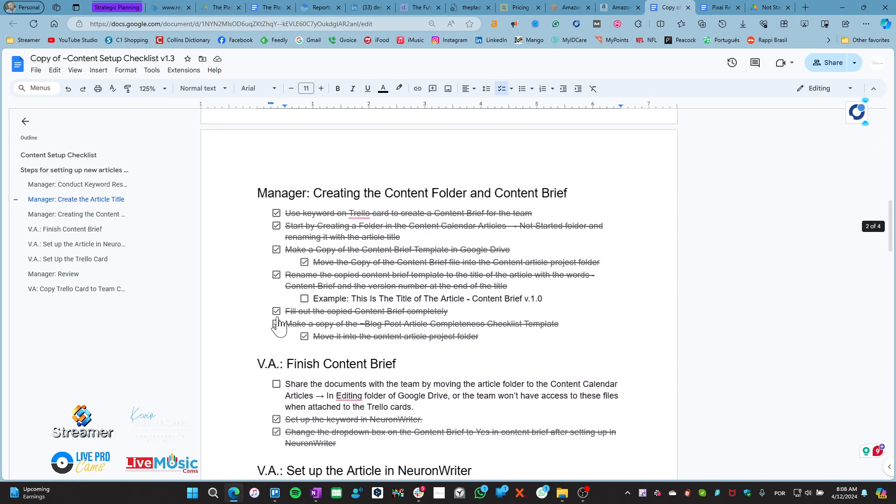
{"action": "scroll", "coordinate": [257, 309], "scroll_direction": "down", "scroll_amount": 4}
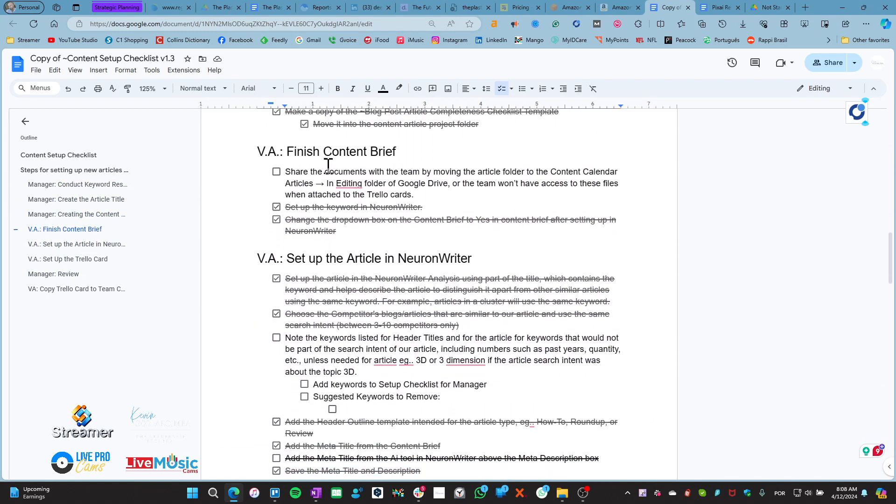
{"action": "left_click_drag", "start_coordinate": [292, 171], "coordinate": [384, 168]}
{"action": "scroll", "coordinate": [286, 379], "scroll_direction": "down", "scroll_amount": 2}
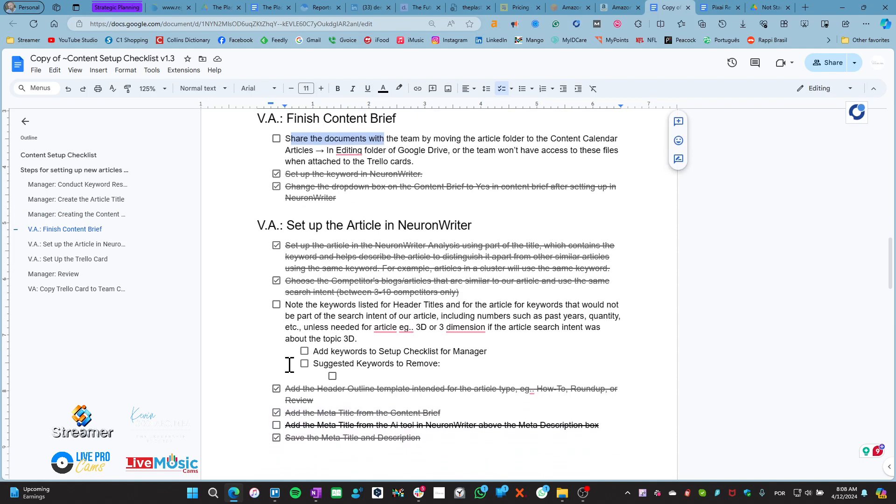
{"action": "left_click_drag", "start_coordinate": [295, 264], "coordinate": [341, 290]}
{"action": "scroll", "coordinate": [283, 359], "scroll_direction": "down", "scroll_amount": 2}
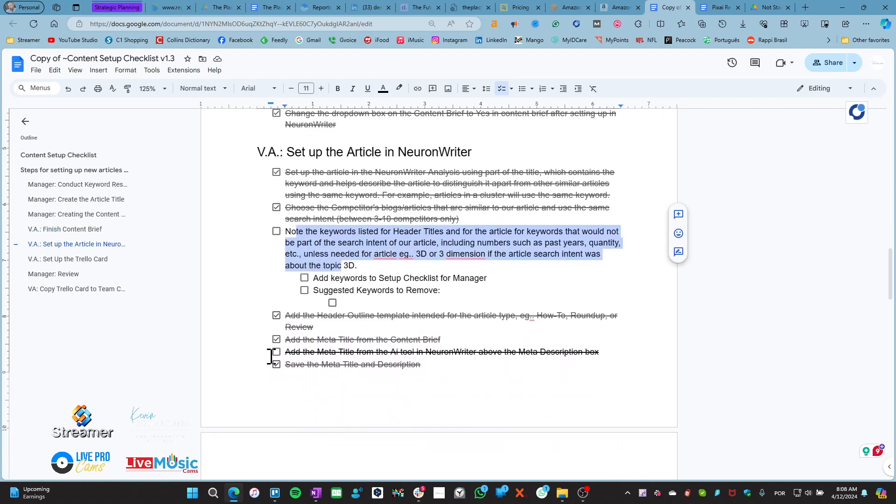
{"action": "scroll", "coordinate": [373, 282], "scroll_direction": "down", "scroll_amount": 1}
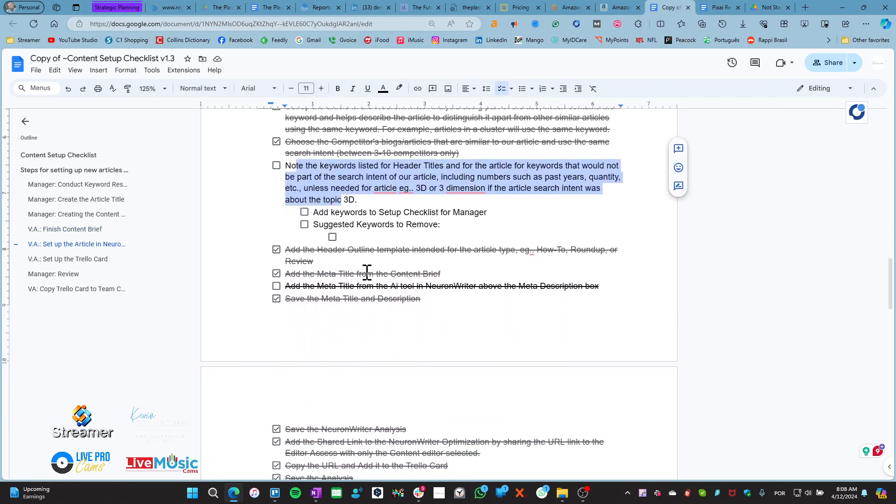
Tick the Note the keywords, Assign Writer and Due Date, and Due dates within 2 days items
{"action": "left_click", "coordinate": [366, 200]}
{"action": "left_click", "coordinate": [277, 153]}
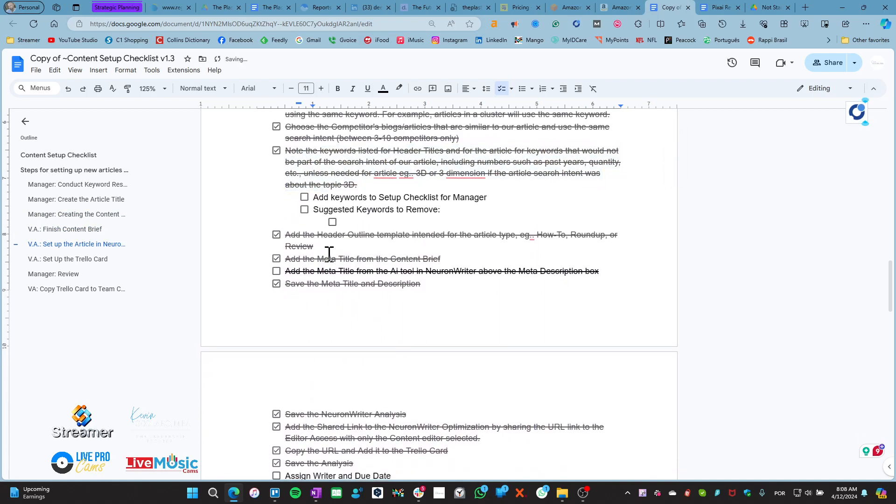
{"action": "scroll", "coordinate": [323, 357], "scroll_direction": "down", "scroll_amount": 7}
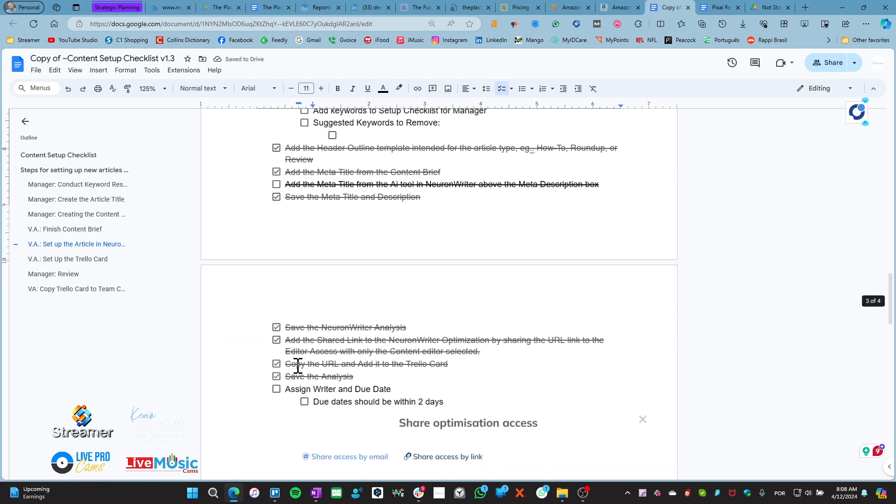
{"action": "scroll", "coordinate": [287, 367], "scroll_direction": "down", "scroll_amount": 1}
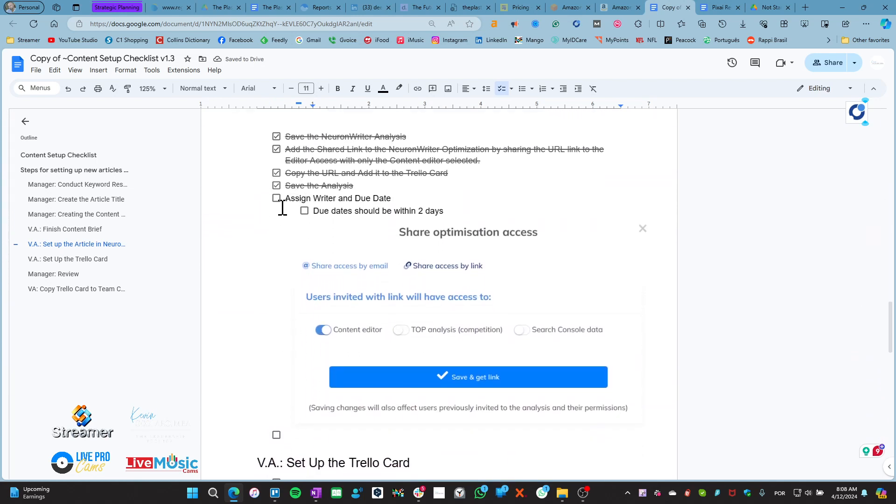
{"action": "left_click", "coordinate": [276, 198]}
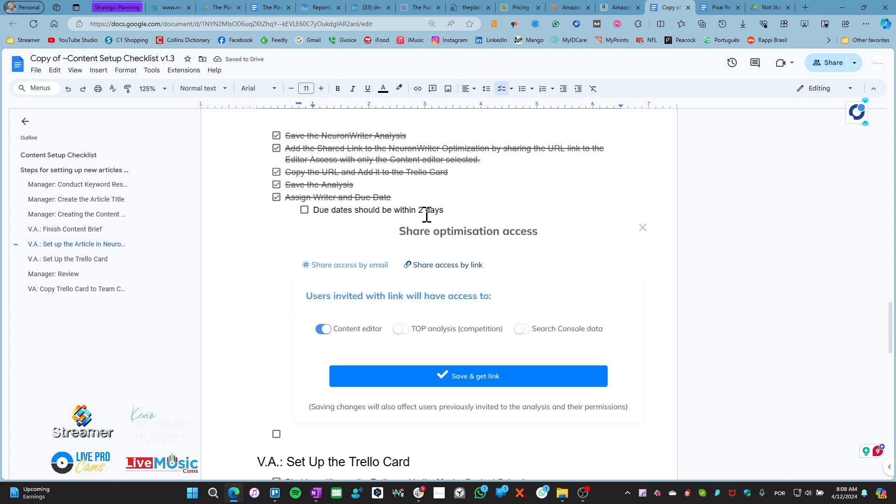
{"action": "left_click", "coordinate": [305, 209]}
Tick the item under the share-access screenshot, then move down toward the V.A.: Set Up the Trello Card section
{"action": "scroll", "coordinate": [268, 350], "scroll_direction": "down", "scroll_amount": 5}
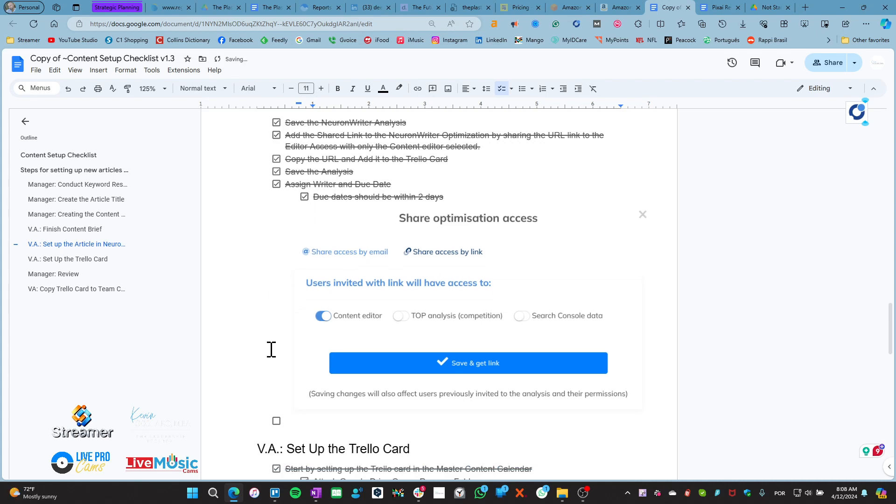
{"action": "scroll", "coordinate": [266, 355], "scroll_direction": "up", "scroll_amount": 5}
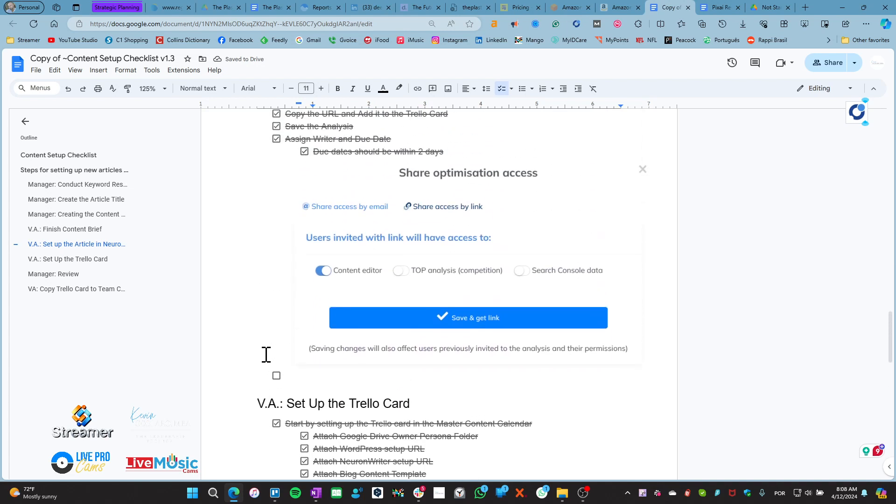
{"action": "left_click", "coordinate": [277, 434]}
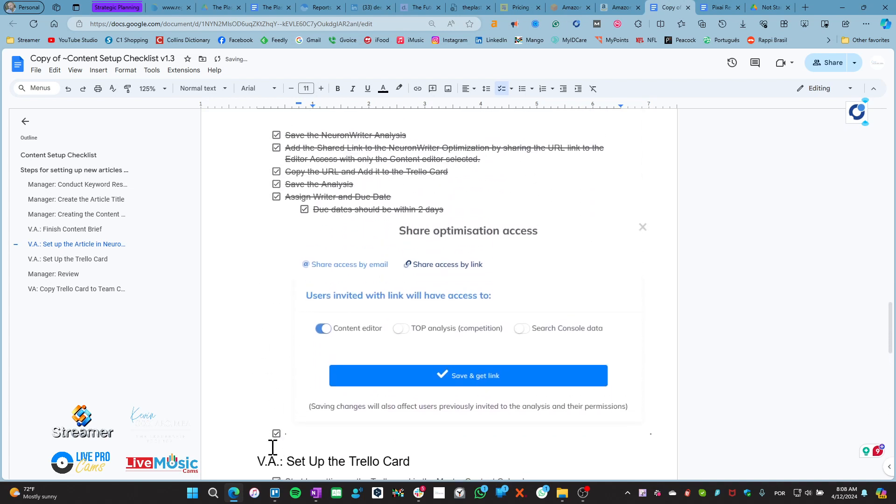
{"action": "scroll", "coordinate": [252, 350], "scroll_direction": "down", "scroll_amount": 2}
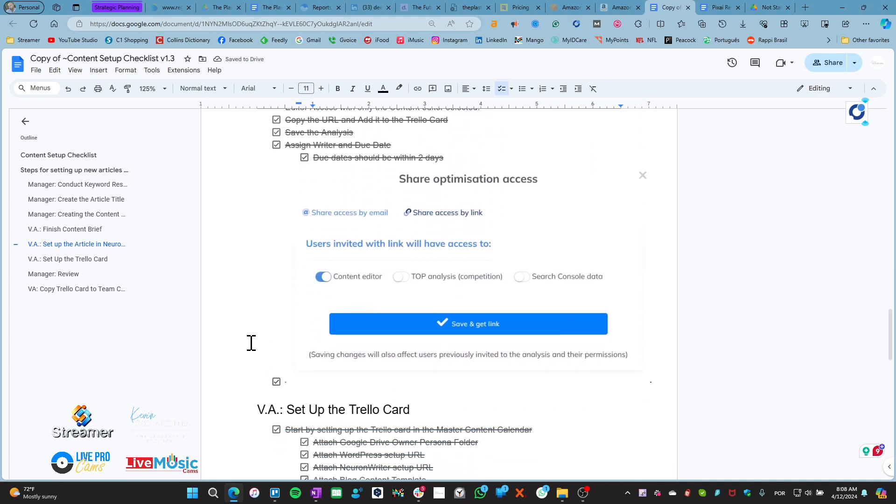
{"action": "scroll", "coordinate": [256, 348], "scroll_direction": "down", "scroll_amount": 5}
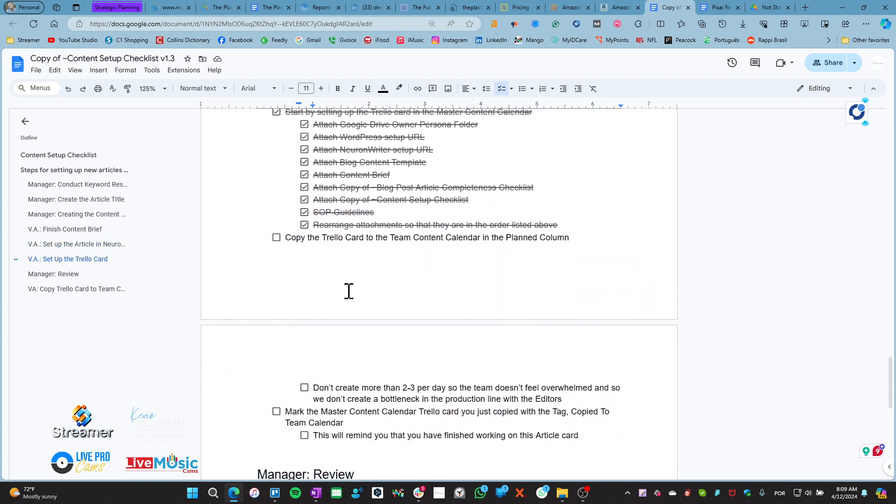
Tick 'Use the Copy button on the Trello card…', the first VA: Copy Trello Card step
{"action": "scroll", "coordinate": [338, 296], "scroll_direction": "up", "scroll_amount": 1}
{"action": "scroll", "coordinate": [338, 296], "scroll_direction": "up", "scroll_amount": 1}
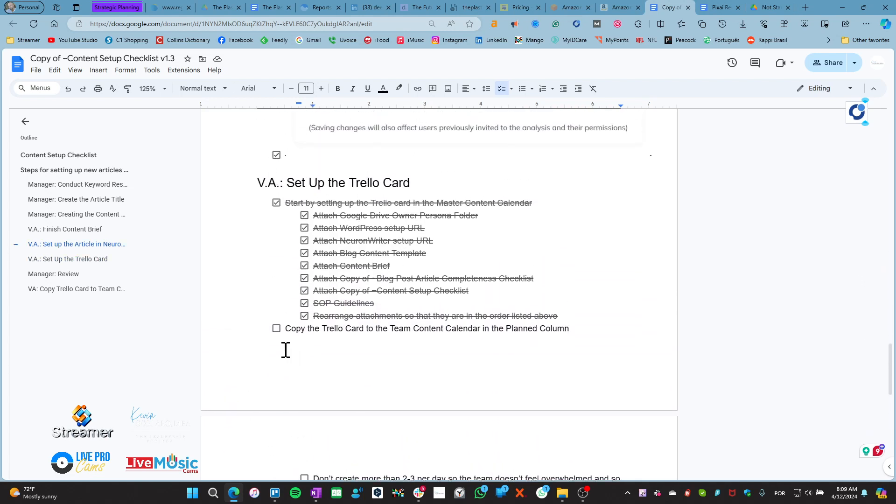
{"action": "left_click_drag", "start_coordinate": [307, 330], "coordinate": [482, 325]}
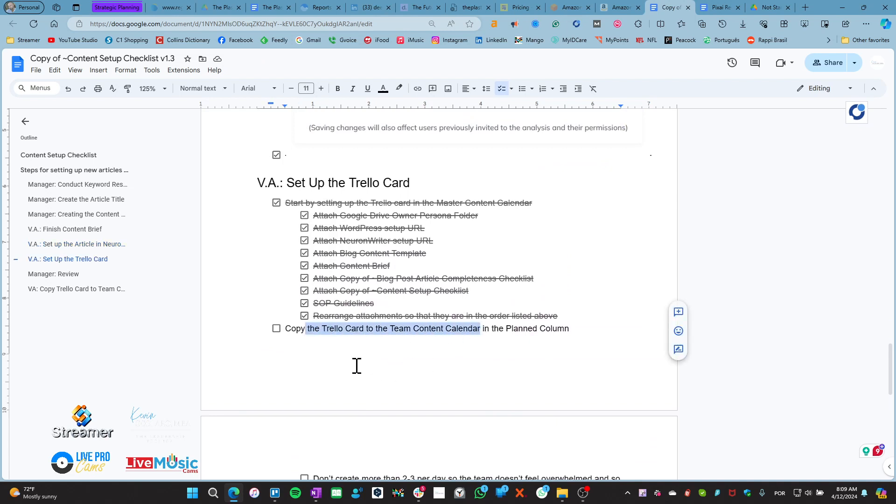
{"action": "scroll", "coordinate": [270, 335], "scroll_direction": "down", "scroll_amount": 5}
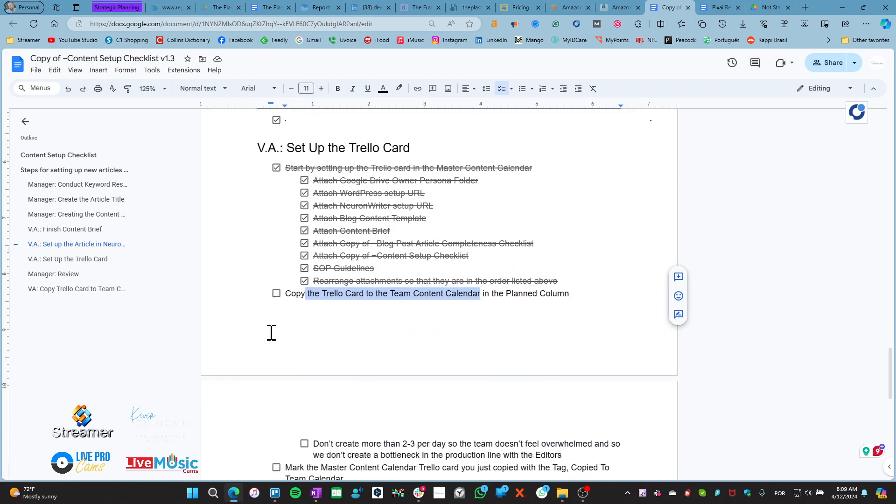
{"action": "left_click_drag", "start_coordinate": [343, 193], "coordinate": [332, 270]}
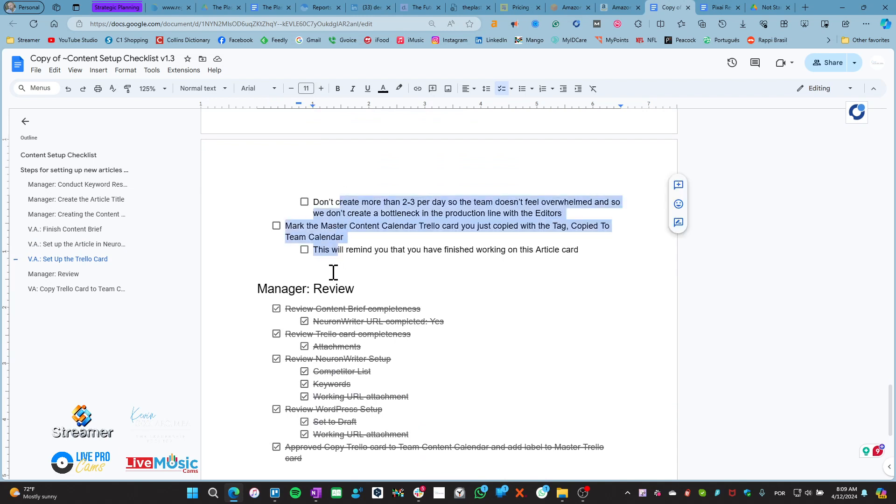
{"action": "scroll", "coordinate": [260, 330], "scroll_direction": "down", "scroll_amount": 5}
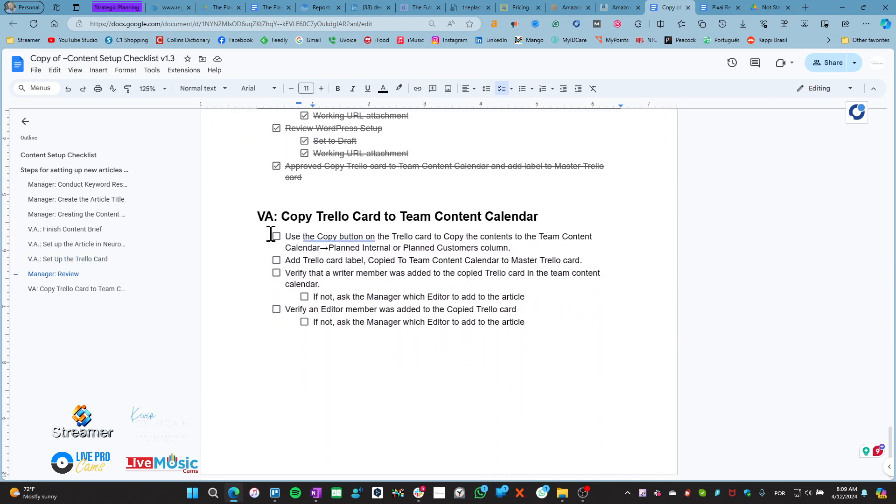
{"action": "left_click", "coordinate": [276, 237]}
{"action": "left_click_drag", "start_coordinate": [537, 322], "coordinate": [268, 238]}
{"action": "left_click", "coordinate": [549, 314]}
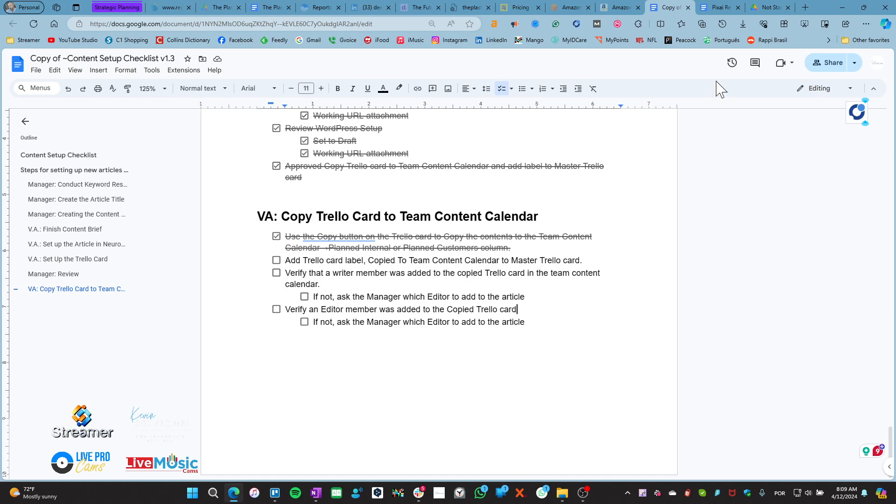
Close the Pixai Review brief and checklist tabs and bring the Trello window forward
{"action": "left_click", "coordinate": [723, 8]}
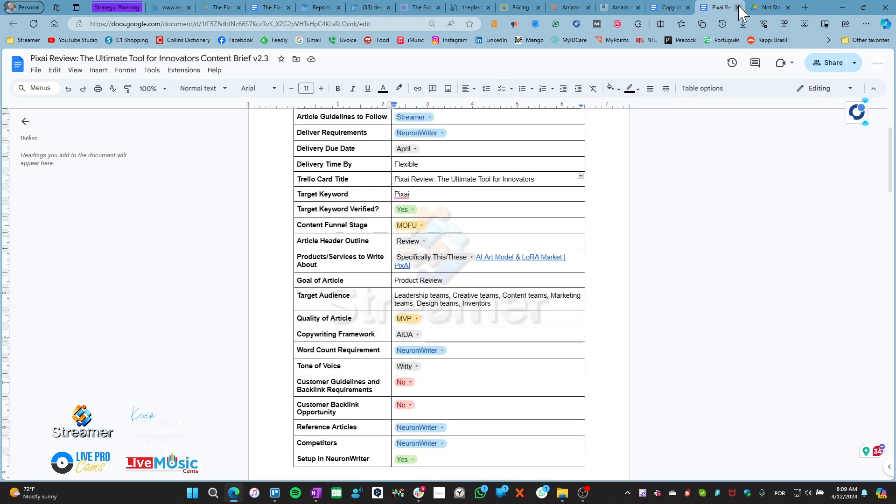
{"action": "left_click", "coordinate": [738, 7]}
{"action": "left_click", "coordinate": [672, 8]}
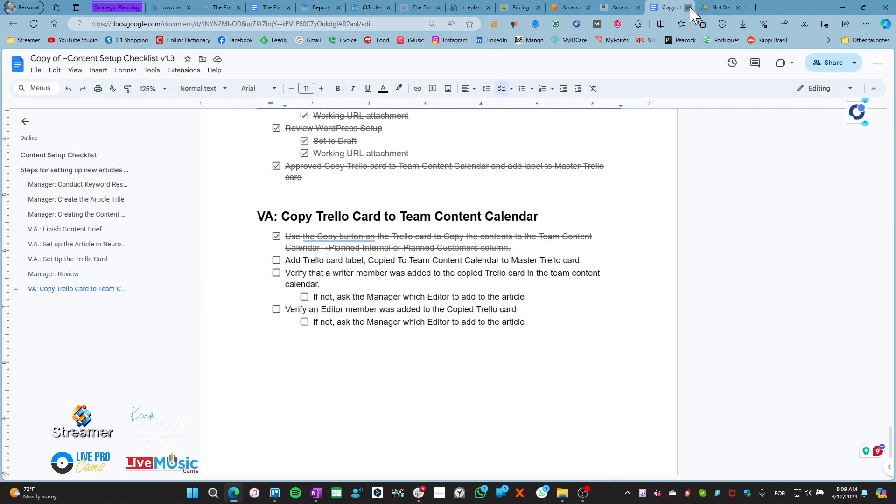
{"action": "left_click", "coordinate": [688, 7]}
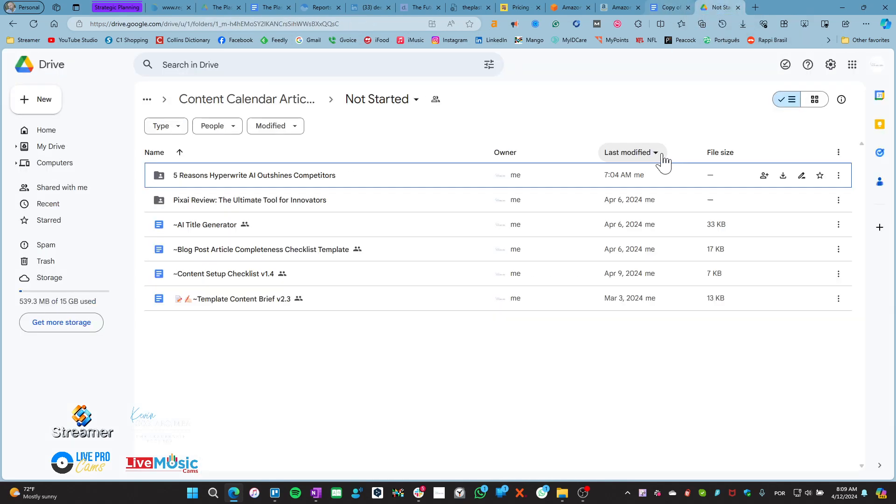
{"action": "left_click", "coordinate": [275, 493]}
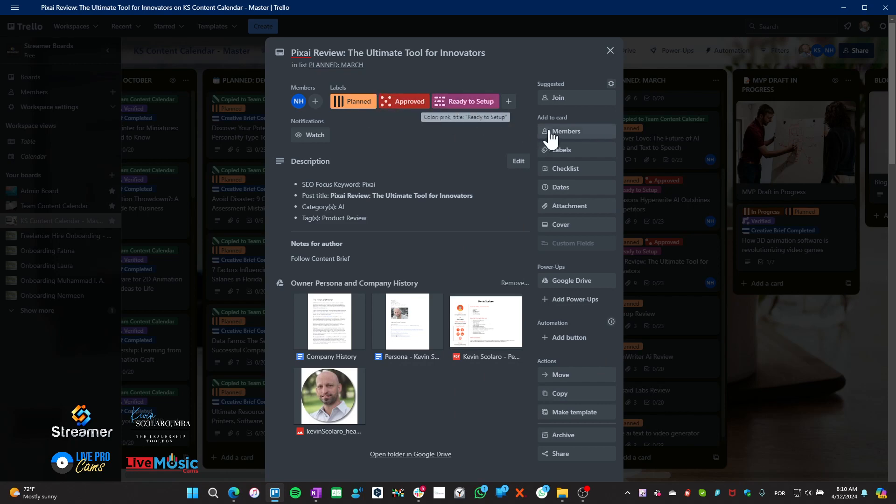
Review the Pixai Review card's labels list, then close it
{"action": "left_click", "coordinate": [577, 151]}
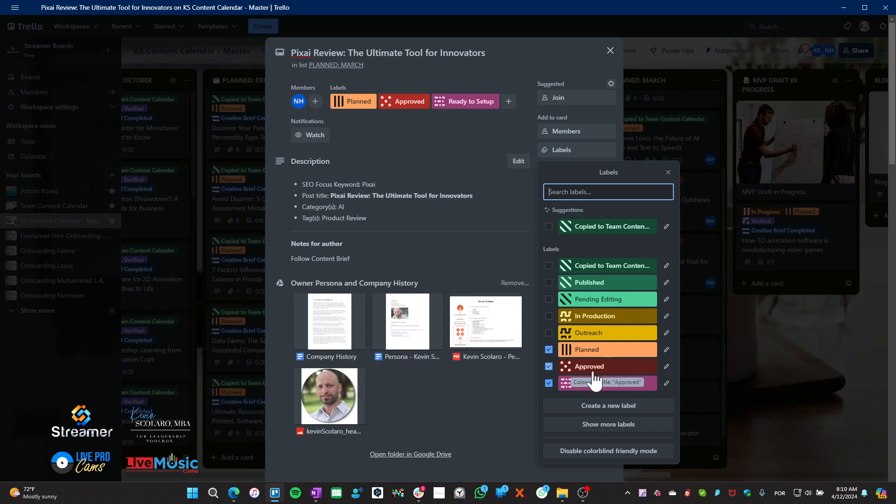
{"action": "left_click", "coordinate": [491, 411]}
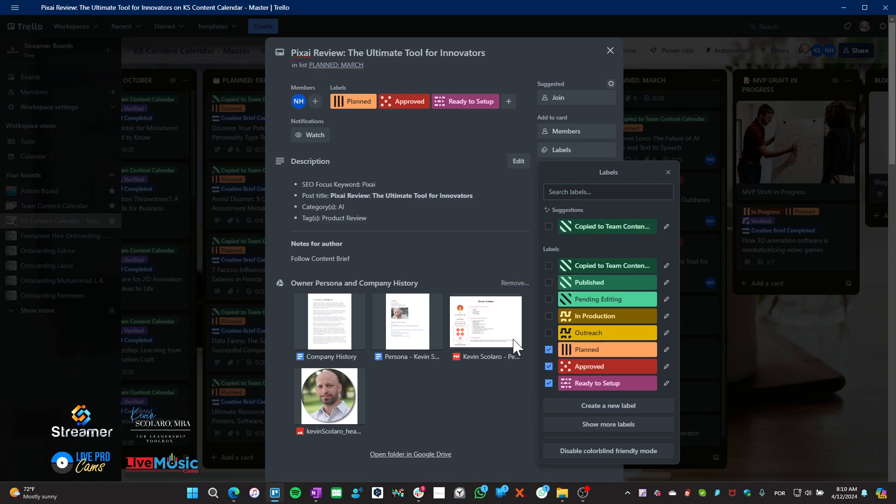
{"action": "left_click", "coordinate": [668, 177]}
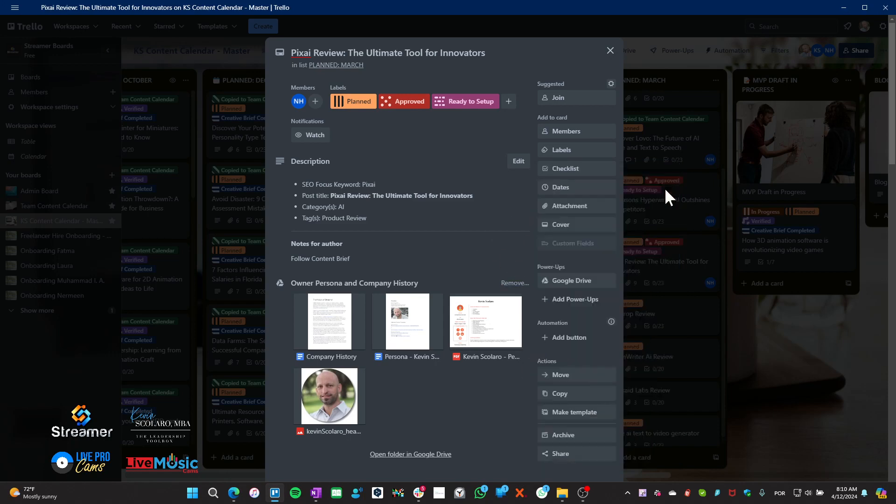
Copy the card to Team Content Calendar's PLANNED INTERNAL list
{"action": "left_click", "coordinate": [565, 394]}
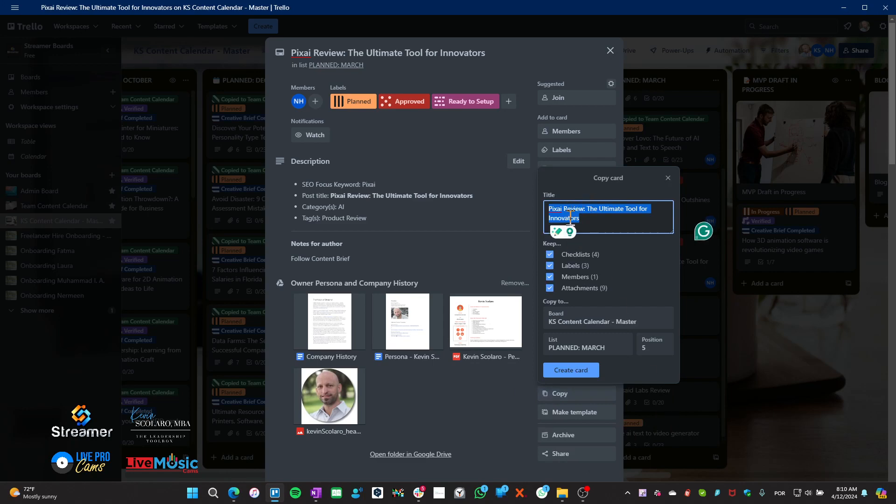
{"action": "left_click", "coordinate": [583, 321]}
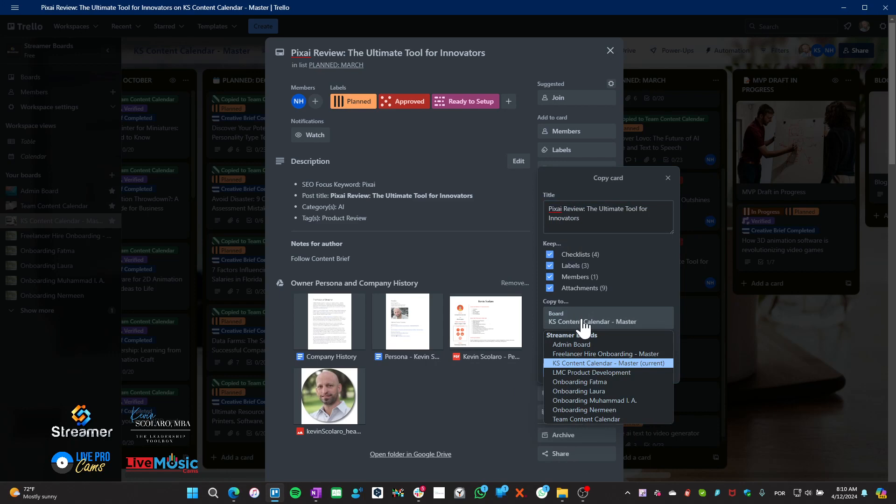
{"action": "left_click", "coordinate": [586, 419]}
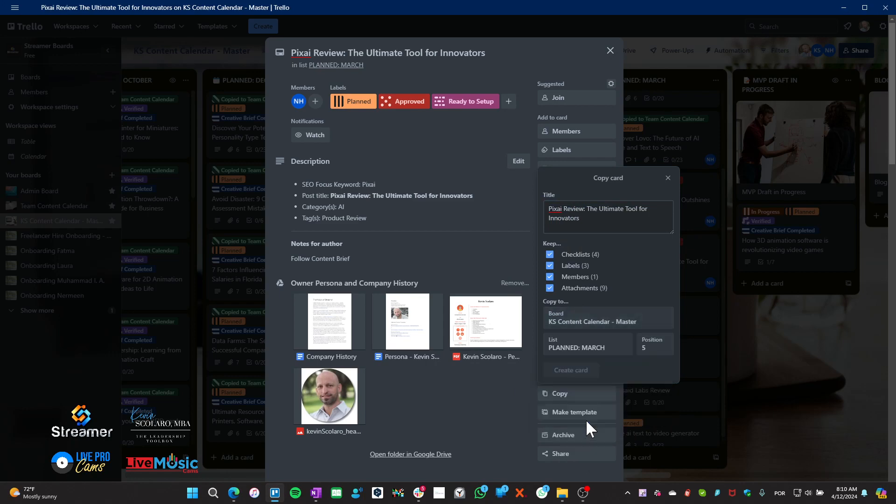
{"action": "left_click", "coordinate": [587, 354]}
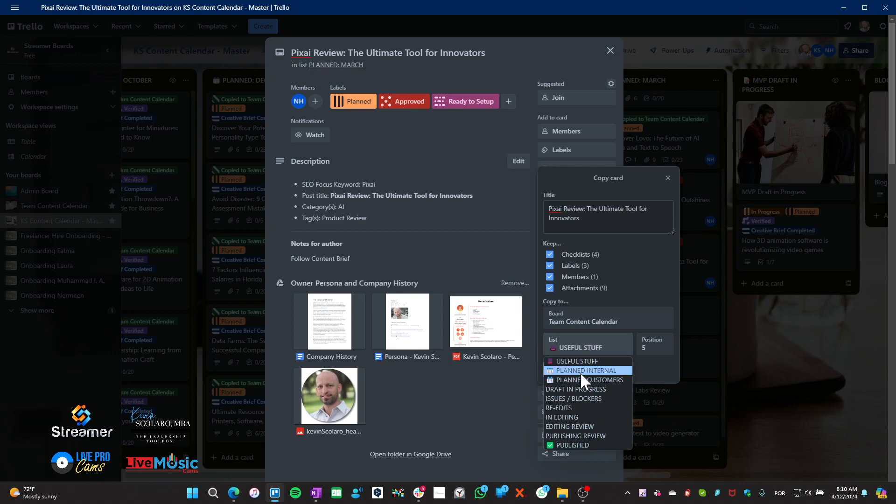
{"action": "left_click", "coordinate": [584, 371]}
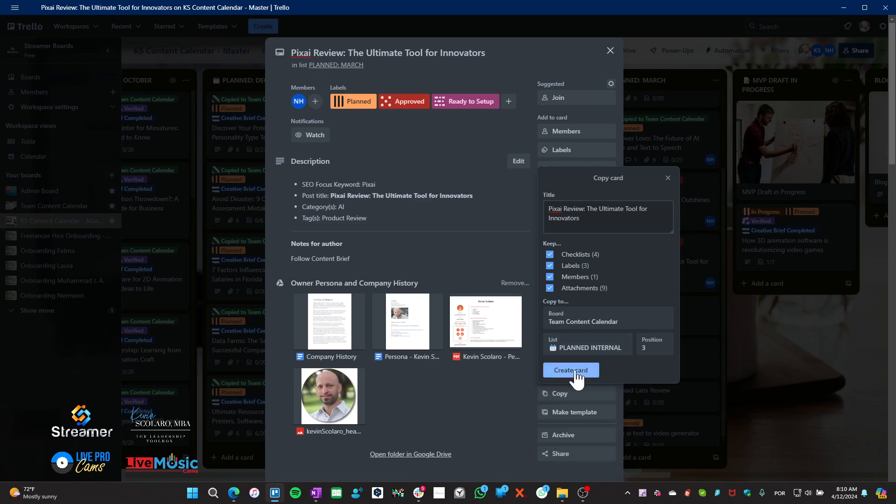
{"action": "left_click", "coordinate": [573, 372]}
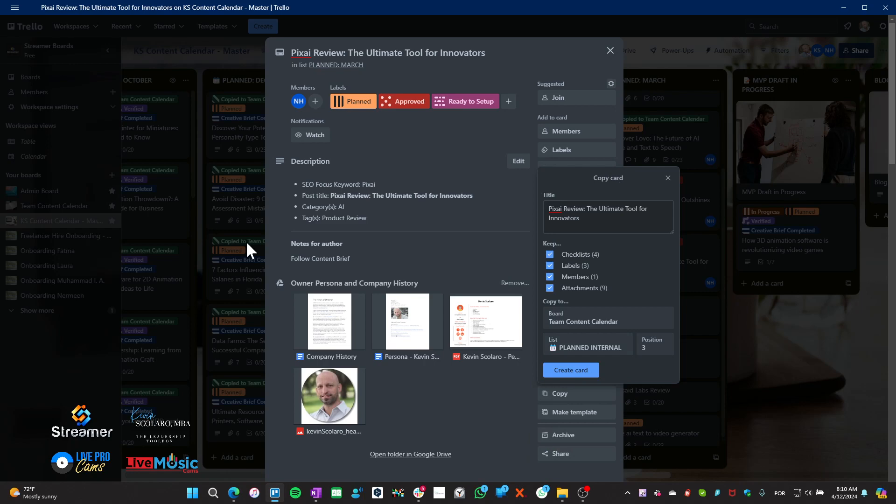
{"action": "left_click", "coordinate": [540, 57]}
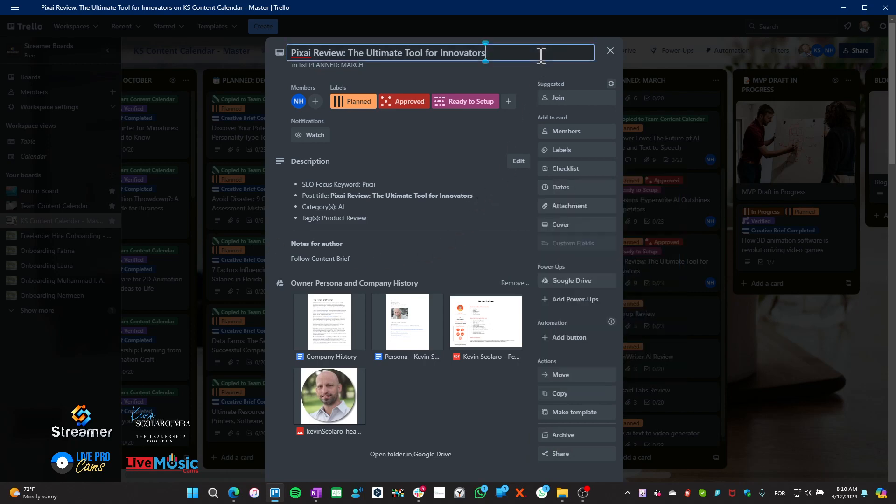
Close the labels list and the Pixai Review card, then open the Team Content Calendar board
{"action": "left_click", "coordinate": [569, 150]}
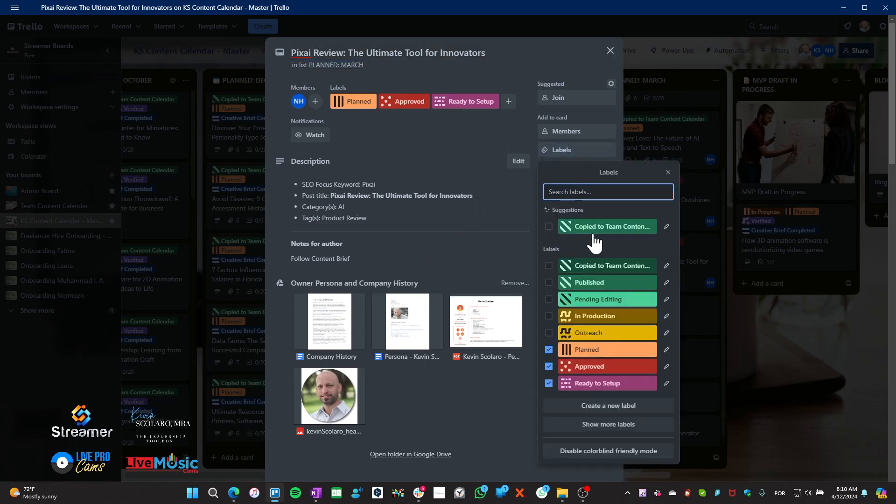
{"action": "left_click", "coordinate": [436, 124]}
{"action": "left_click", "coordinate": [611, 50]}
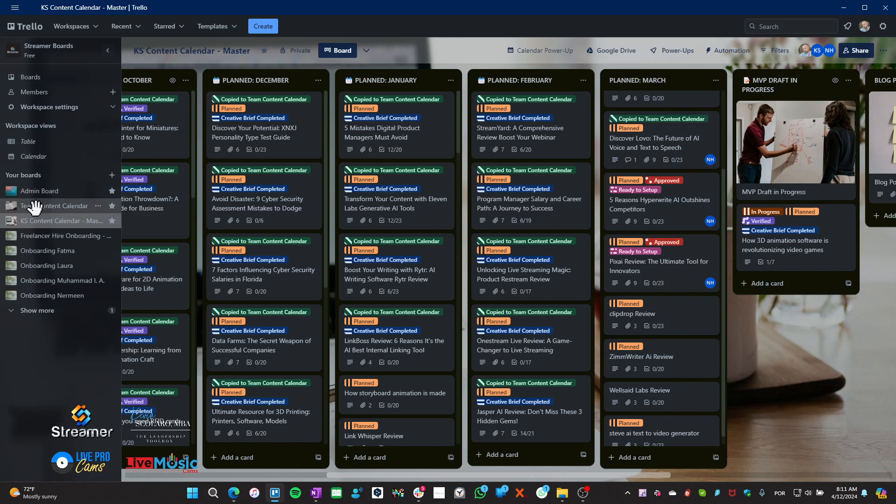
{"action": "left_click", "coordinate": [35, 206]}
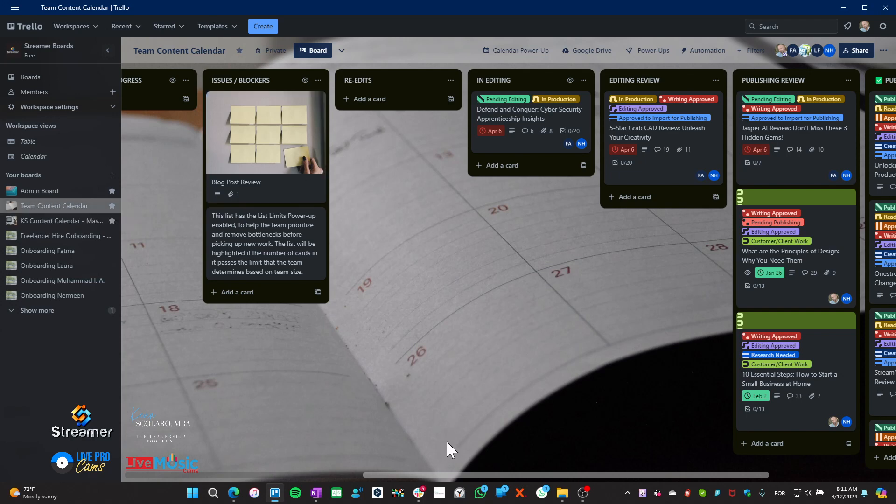
{"action": "left_click_drag", "start_coordinate": [453, 473], "coordinate": [183, 474]}
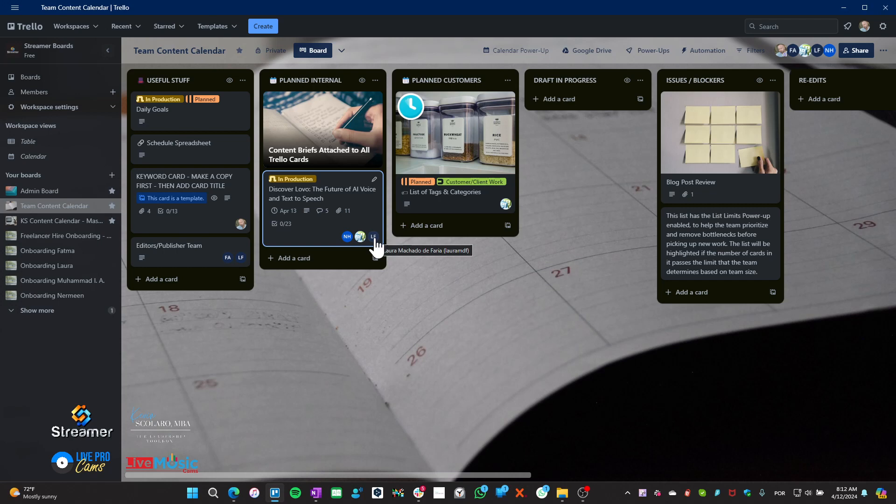
{"action": "left_click_drag", "start_coordinate": [483, 473], "coordinate": [683, 500]}
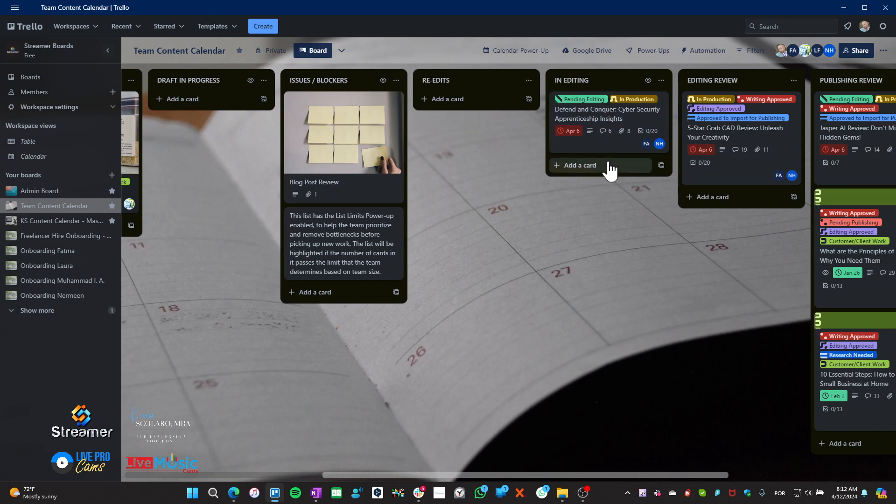